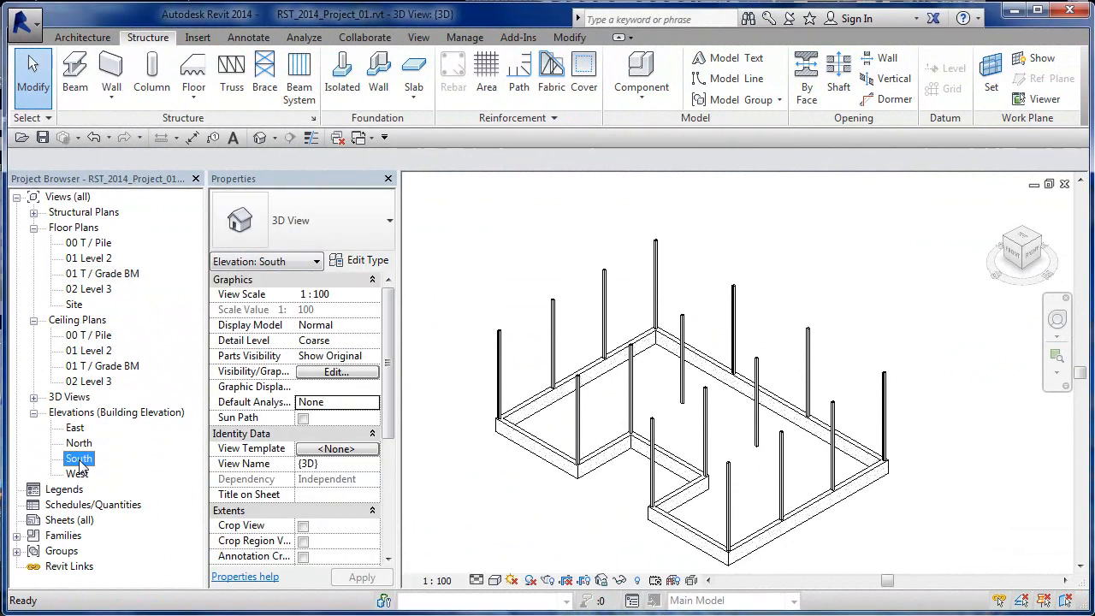
# Step: Set the detail level of the South elevation to Medium and check how the columns meet the levels and grade beams
pyautogui.scroll(-2, 547, 430)
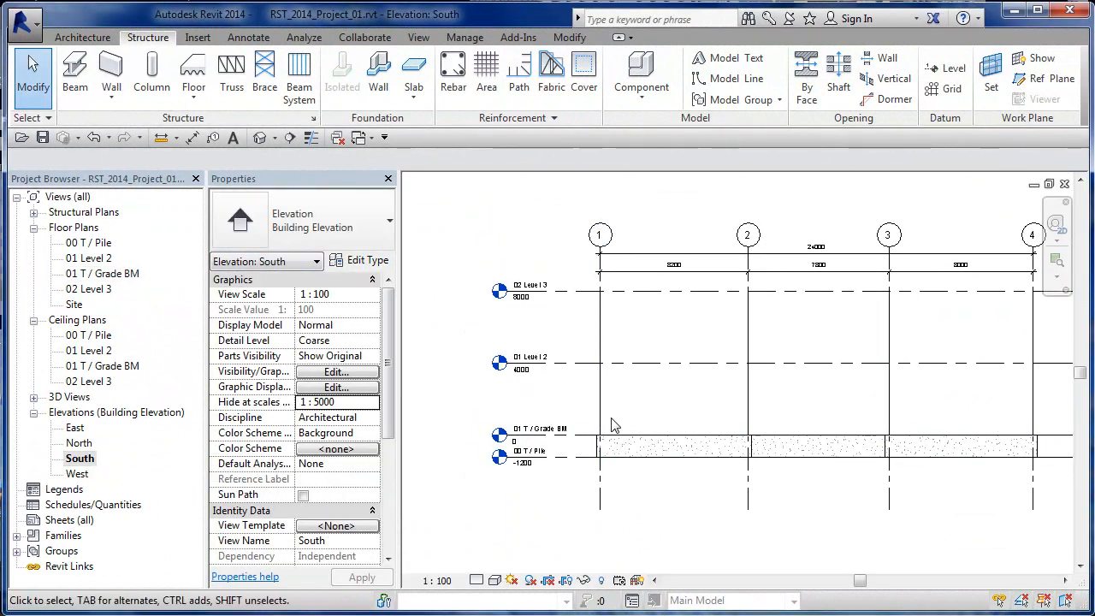
pyautogui.scroll(2, 611, 428)
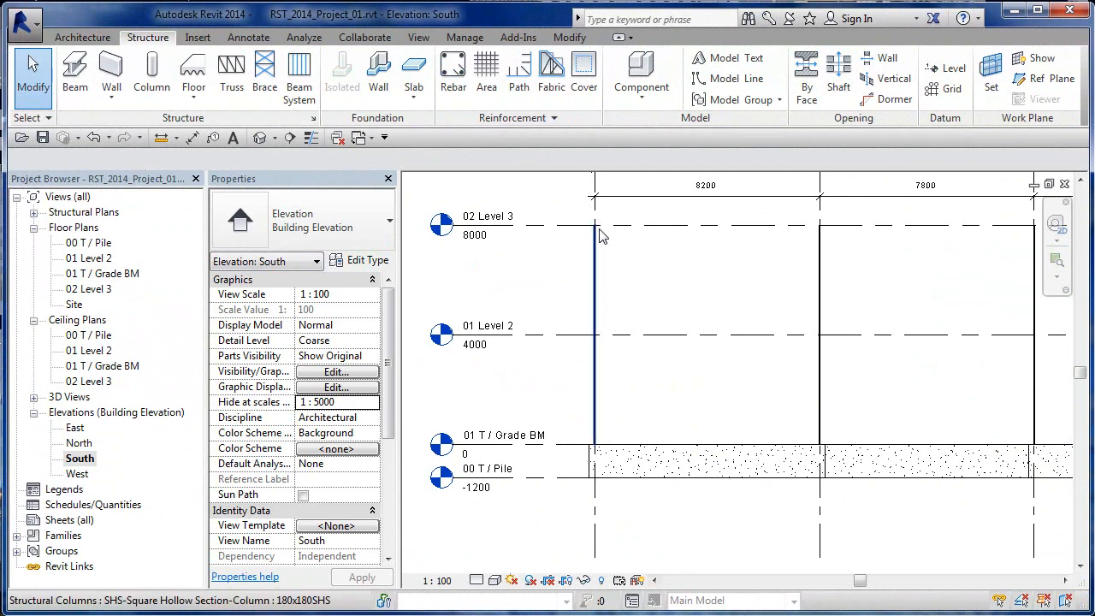
pyautogui.scroll(3, 602, 236)
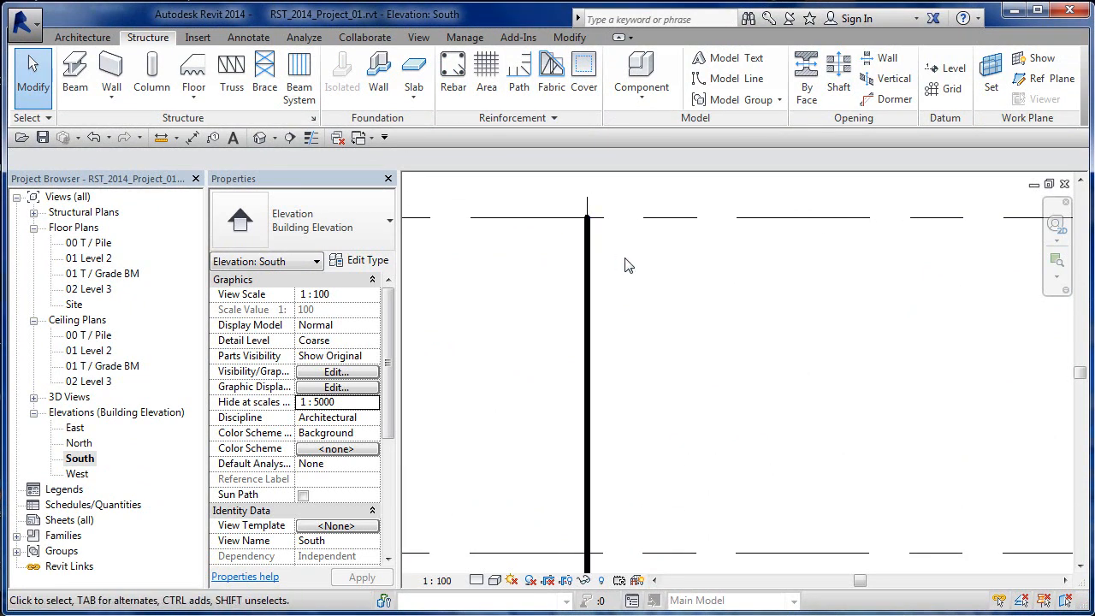
pyautogui.scroll(-5, 628, 264)
pyautogui.moveTo(628, 320); pyautogui.dragTo(674, 330, button='middle')
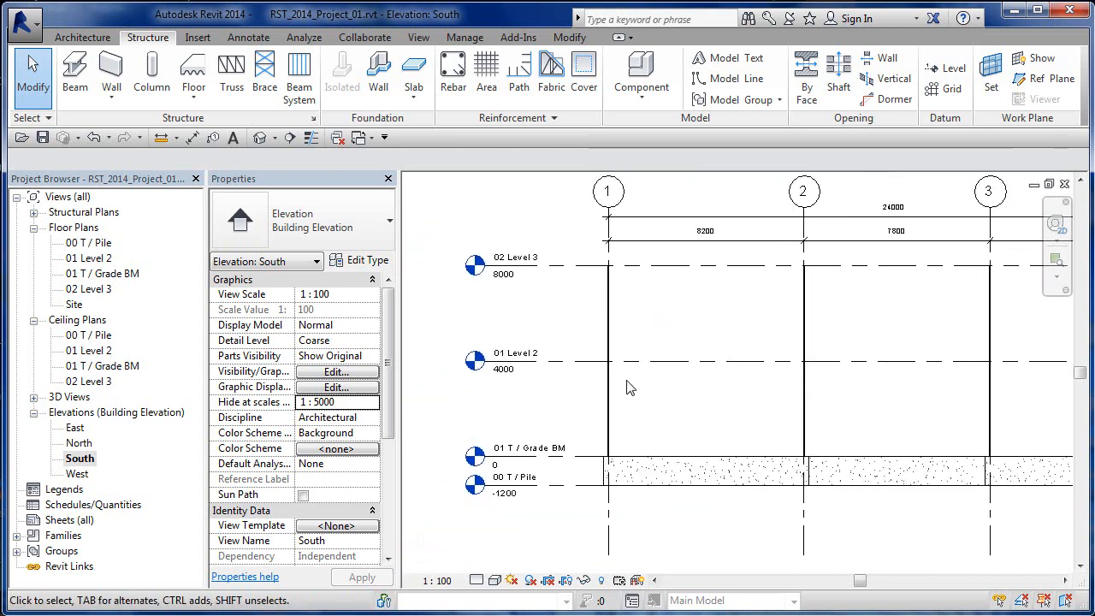
pyautogui.click(477, 580)
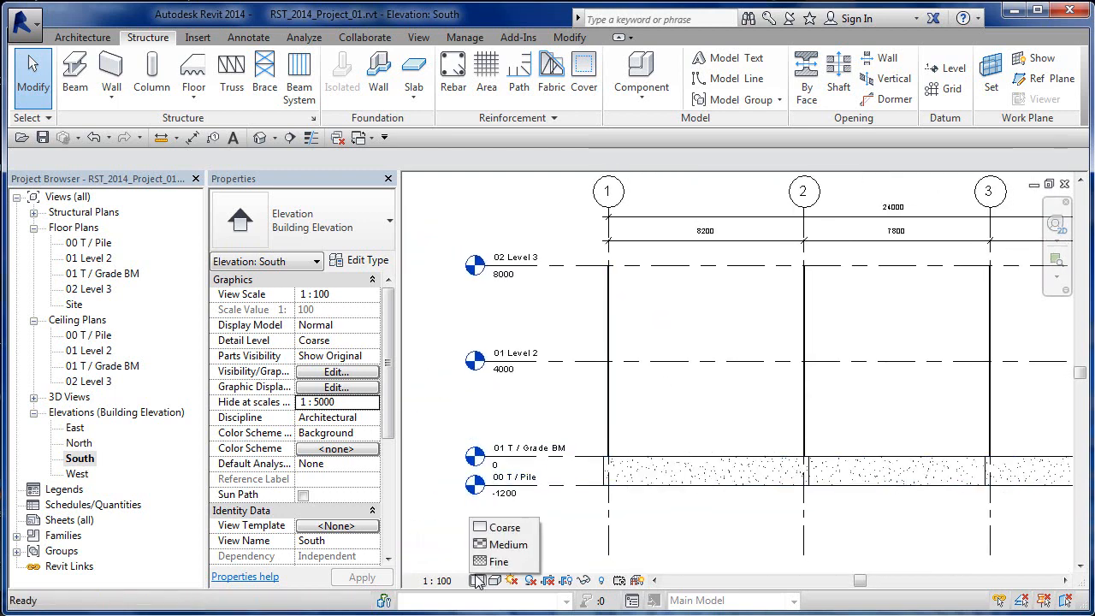
pyautogui.click(508, 545)
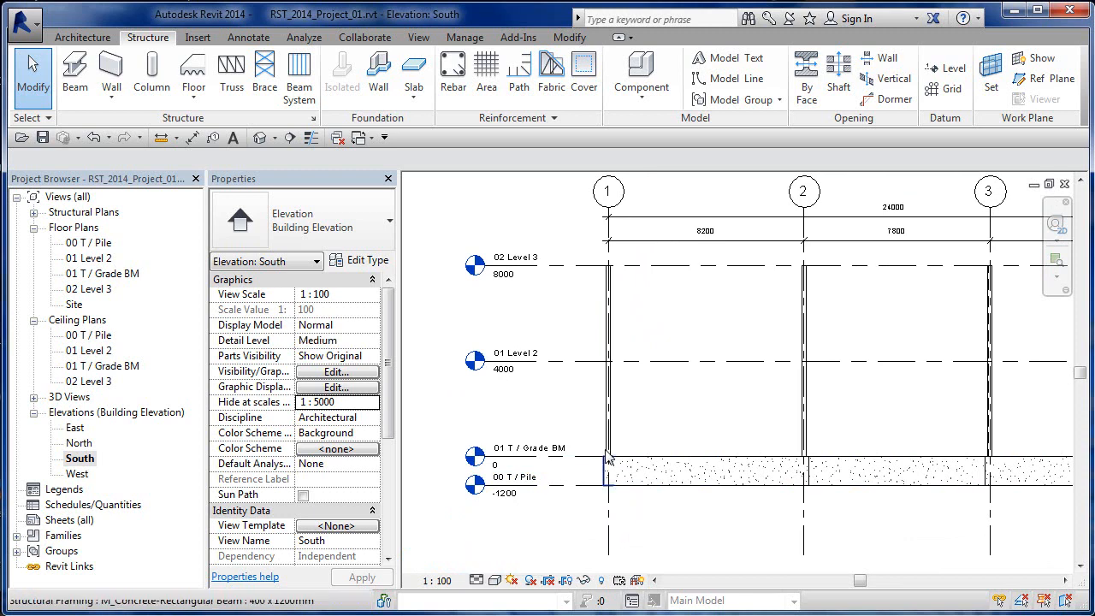
pyautogui.scroll(3, 650, 465)
pyautogui.scroll(-3, 650, 464)
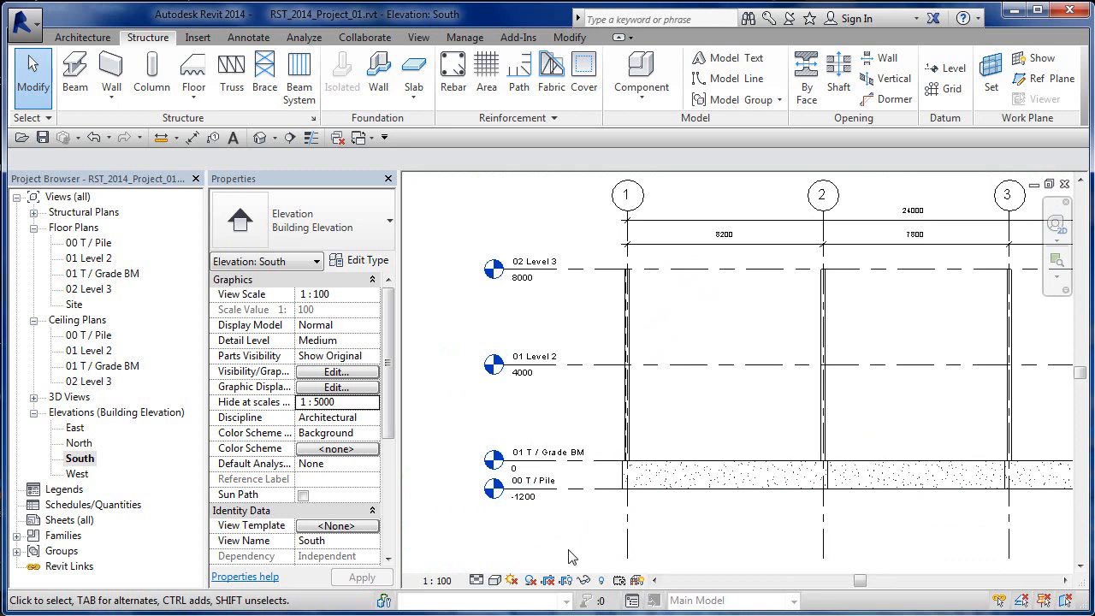
pyautogui.scroll(-3, 697, 518)
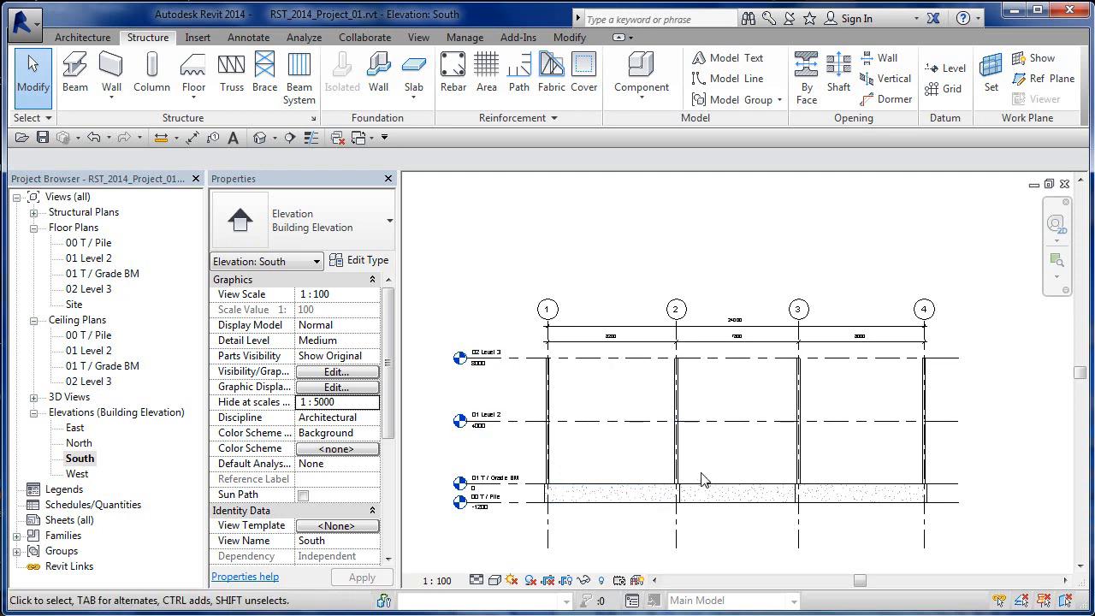
pyautogui.scroll(2, 573, 459)
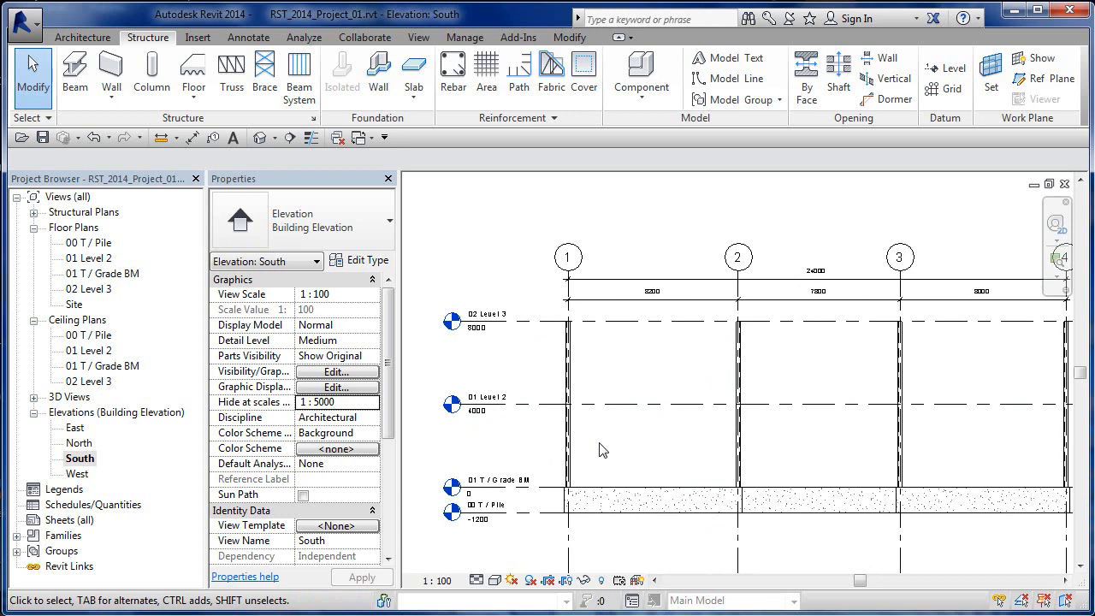
# Step: Open the 01 Level 2 floor plan with the column grid in view
pyautogui.doubleClick(96, 258)
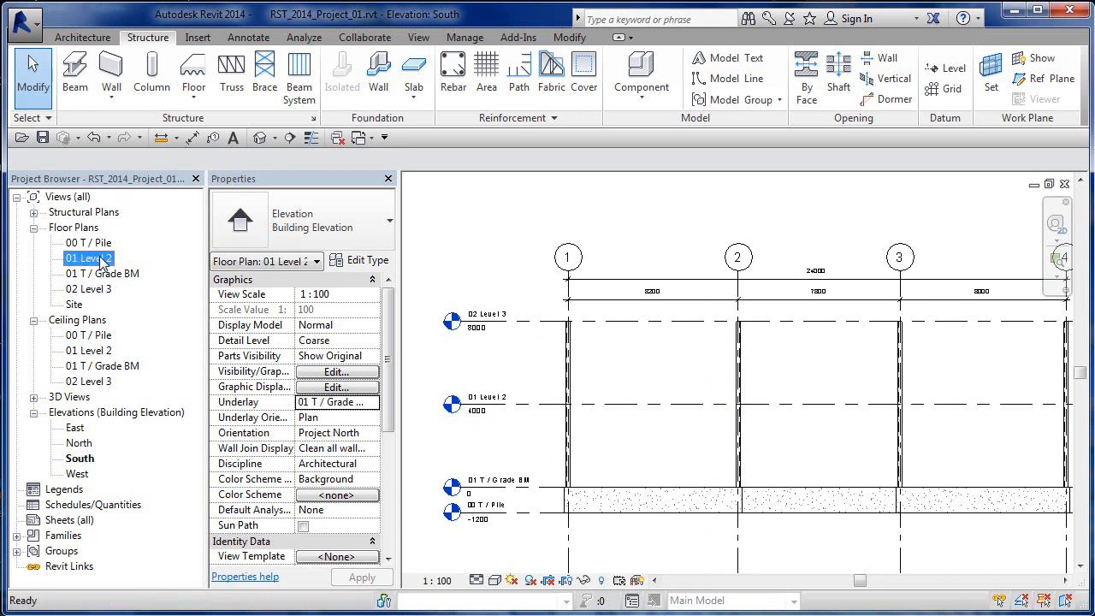
pyautogui.scroll(2, 644, 310)
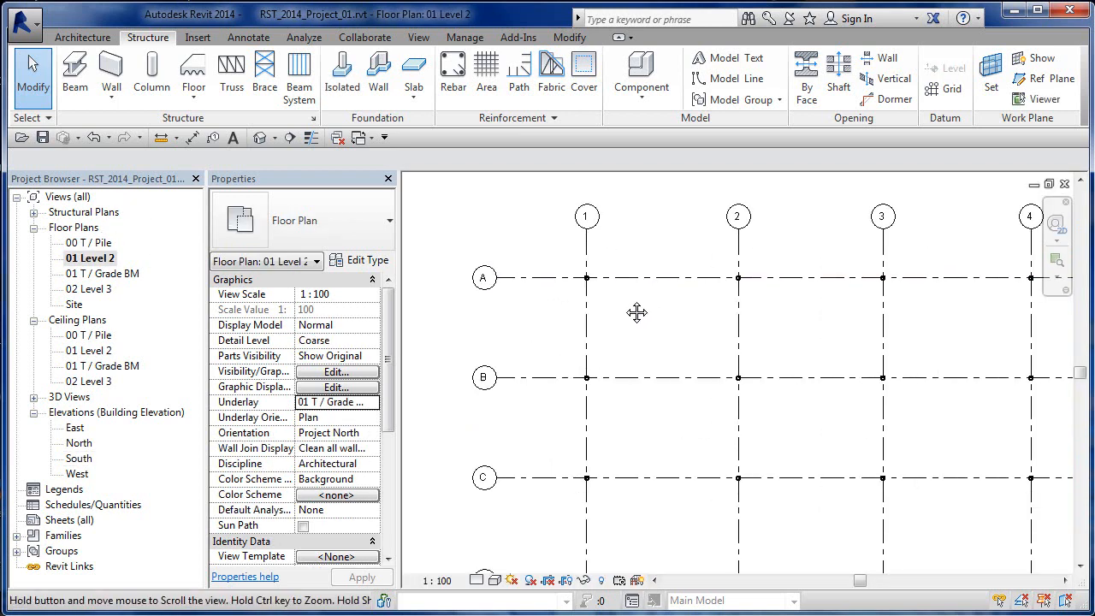
pyautogui.moveTo(635, 311); pyautogui.dragTo(564, 266, button='middle')
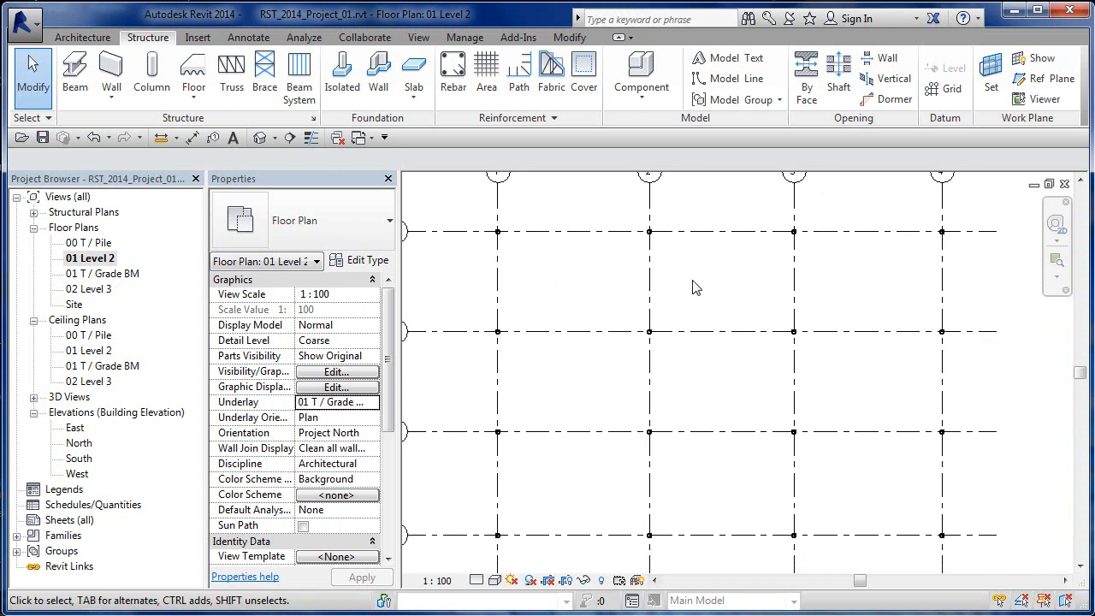
# Step: Start the Beam command, check the available beam types, and browse the family library to the Steel folder under Structural Framing
pyautogui.click(76, 69)
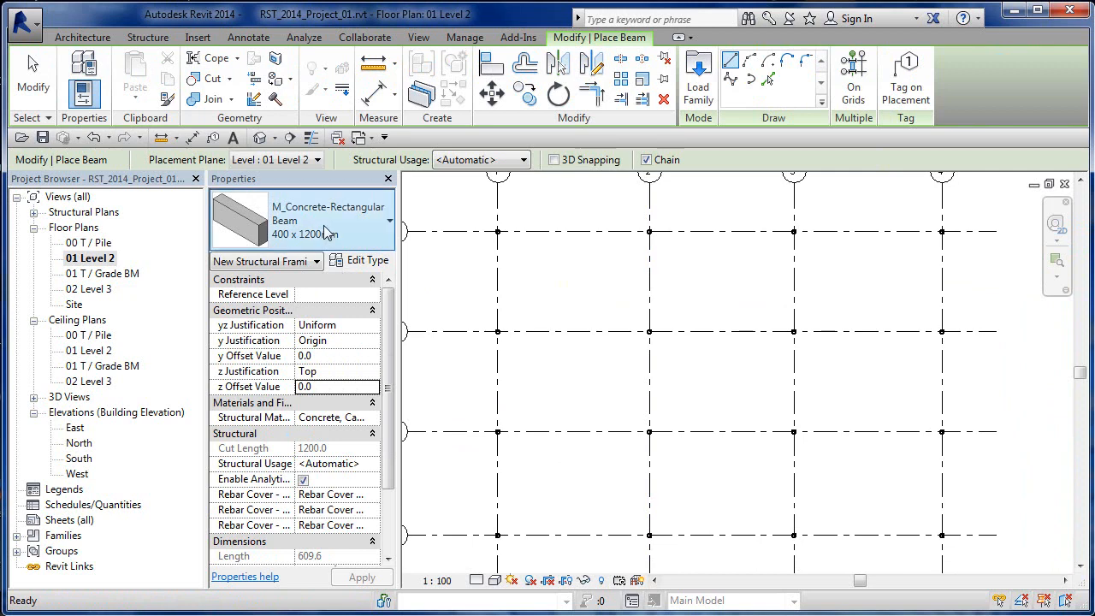
pyautogui.click(339, 231)
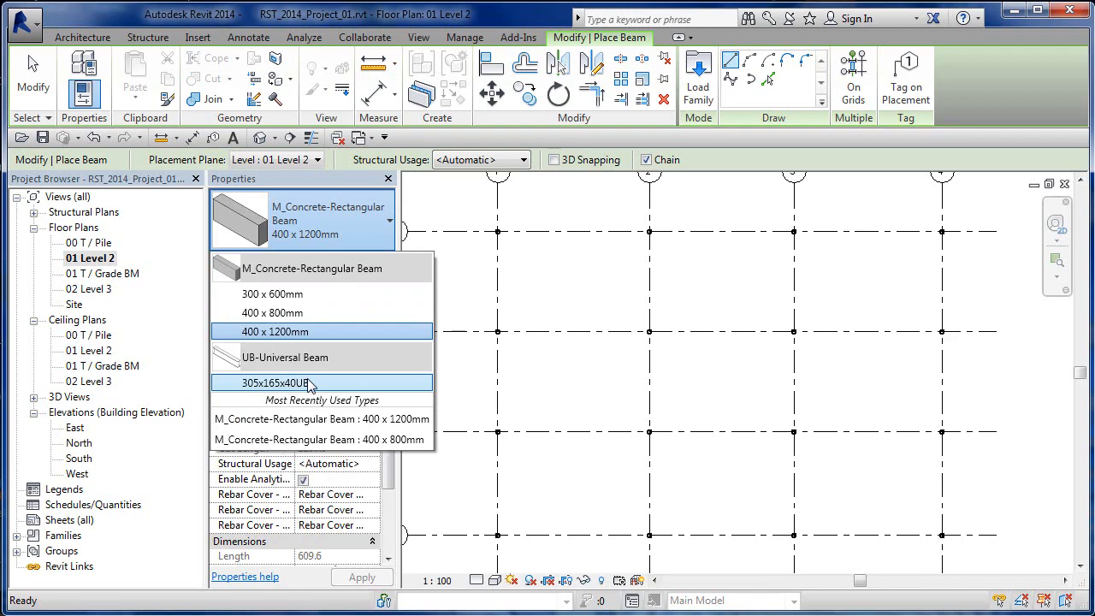
pyautogui.click(363, 177)
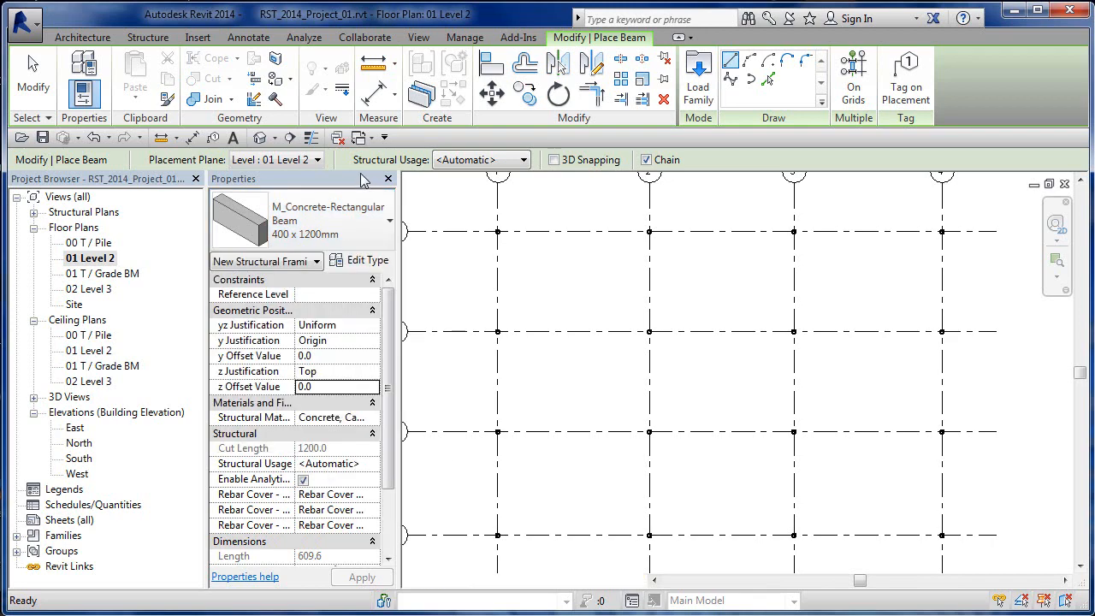
pyautogui.click(698, 93)
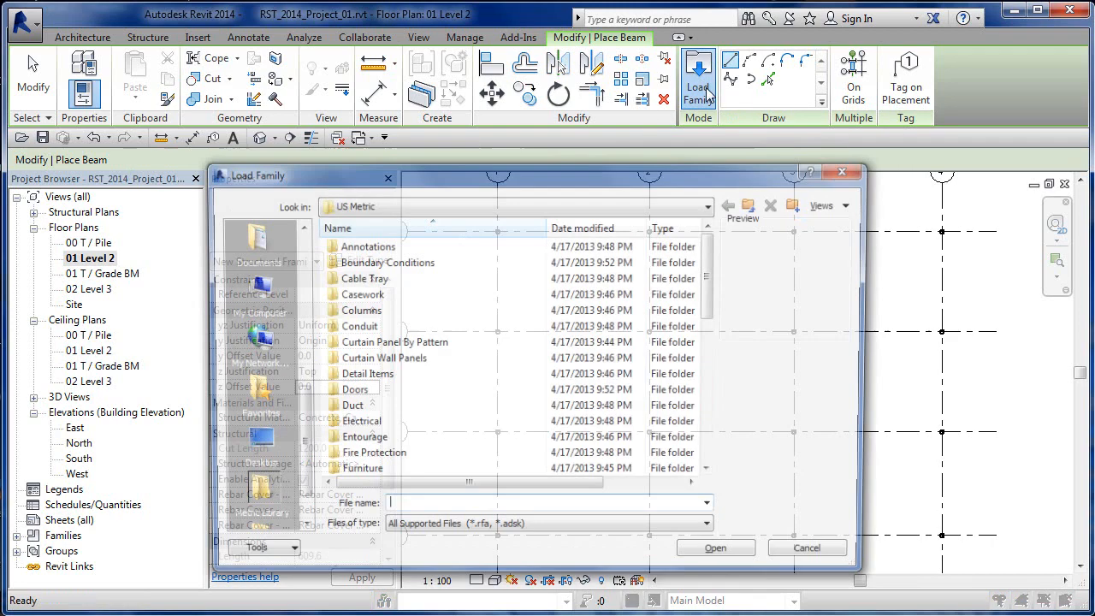
pyautogui.scroll(-7, 385, 421)
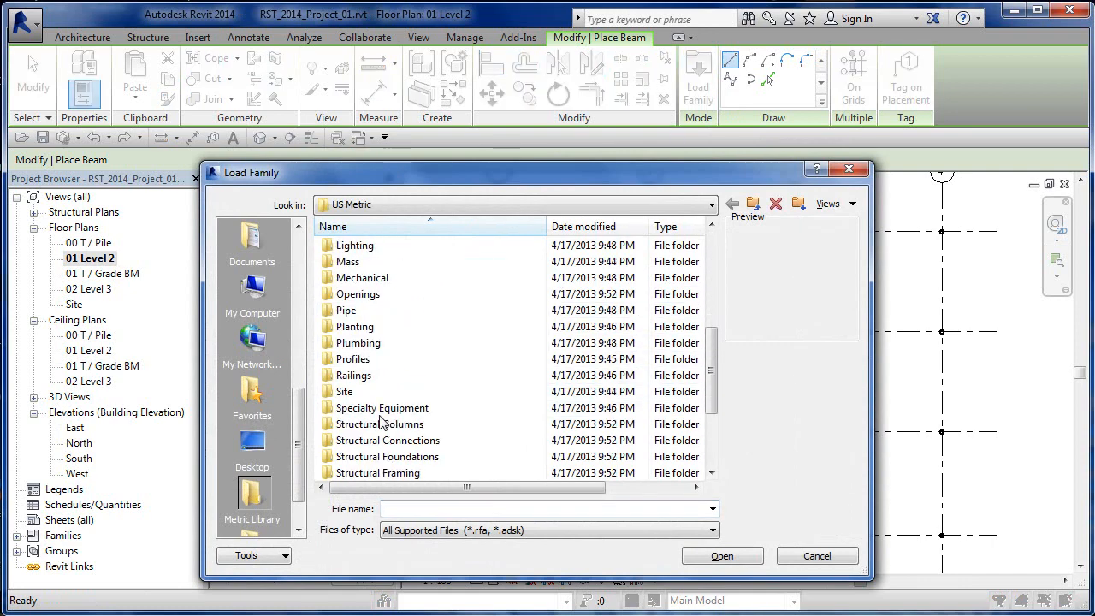
pyautogui.scroll(-2, 393, 417)
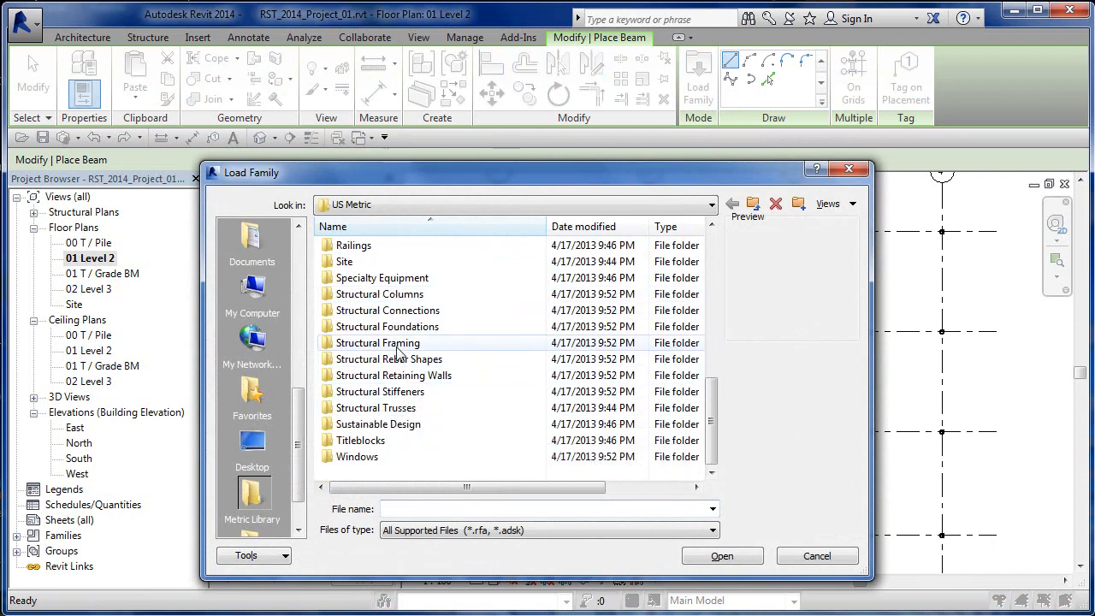
pyautogui.doubleClick(397, 344)
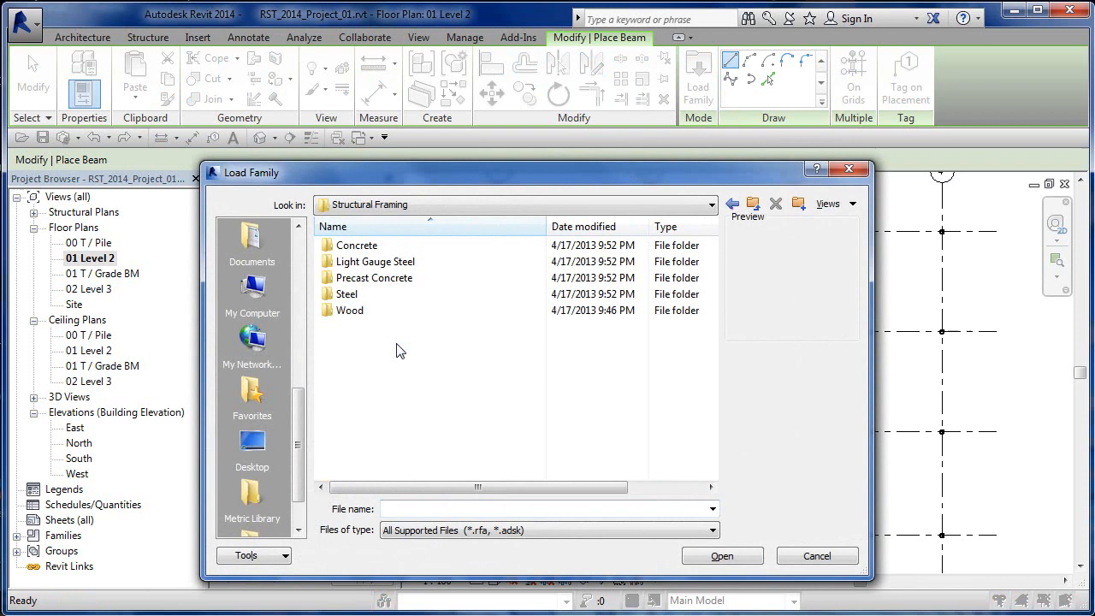
pyautogui.doubleClick(352, 293)
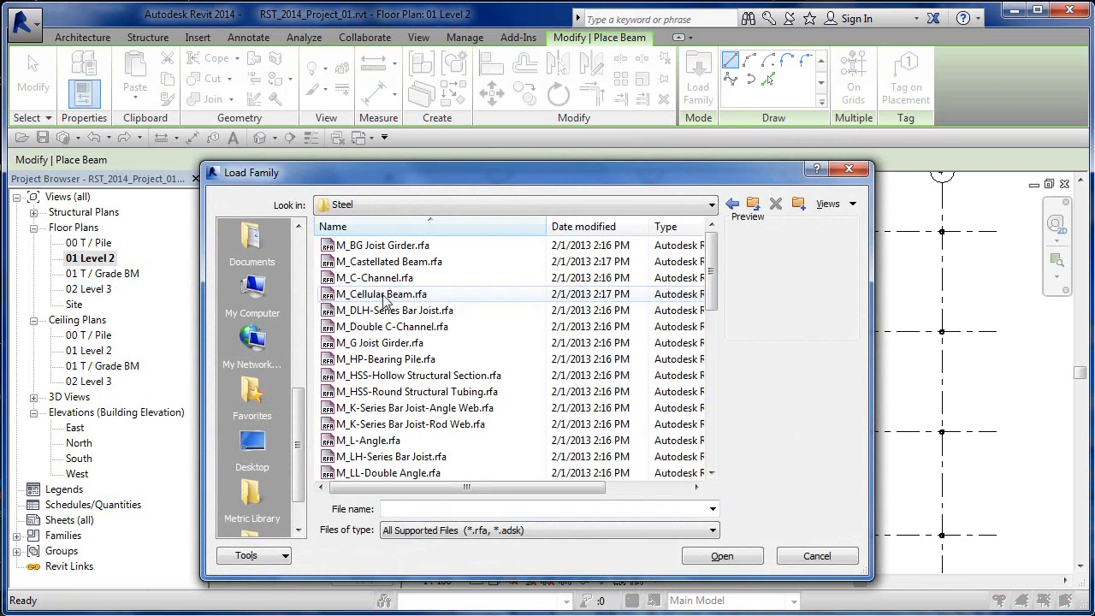
# Step: Load the M_W-Wide Flange family with the W610X415 type for the beams
pyautogui.click(442, 409)
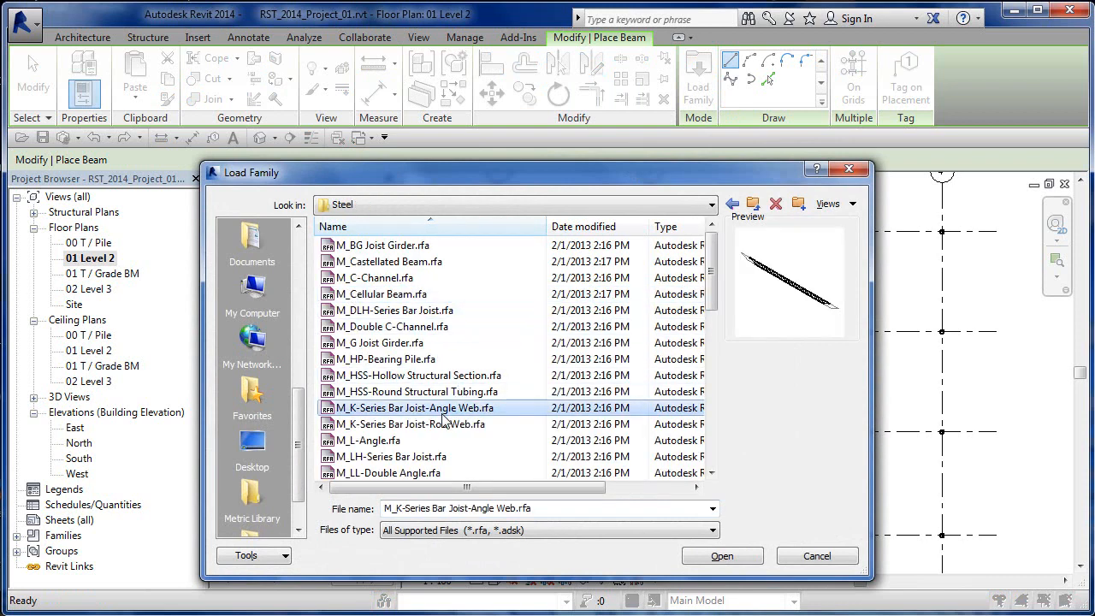
pyautogui.scroll(-3, 443, 417)
pyautogui.scroll(-4, 442, 420)
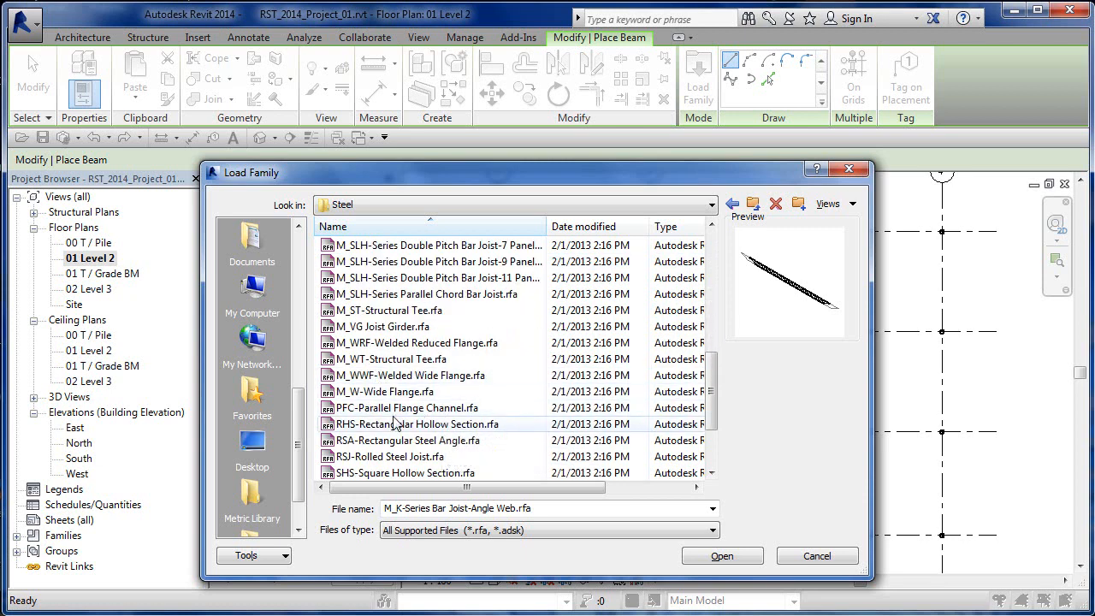
pyautogui.click(382, 392)
pyautogui.click(729, 555)
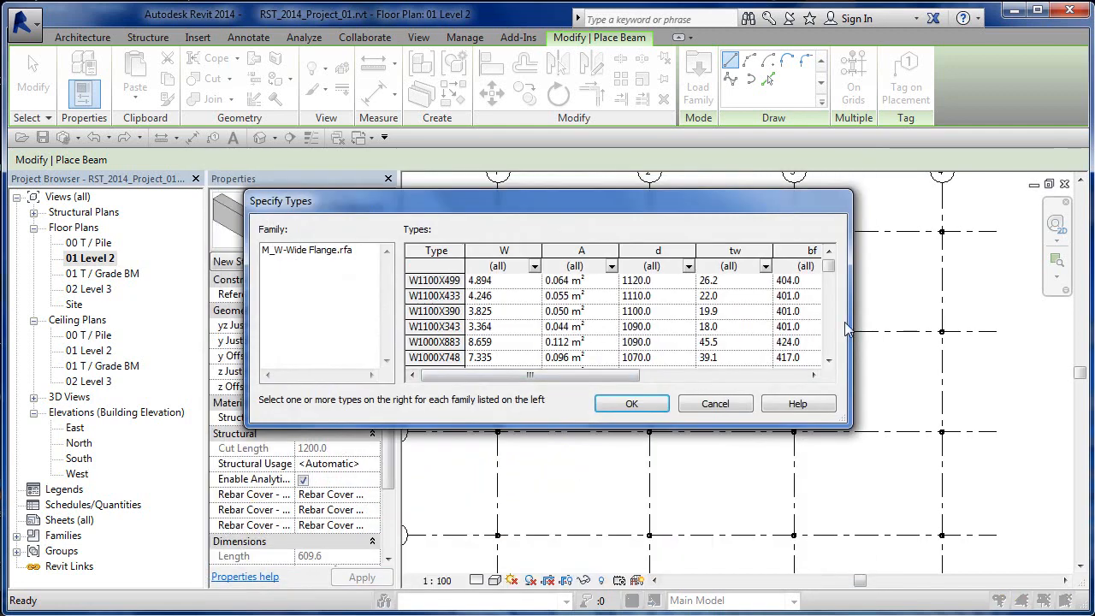
pyautogui.moveTo(829, 268); pyautogui.dragTo(835, 298)
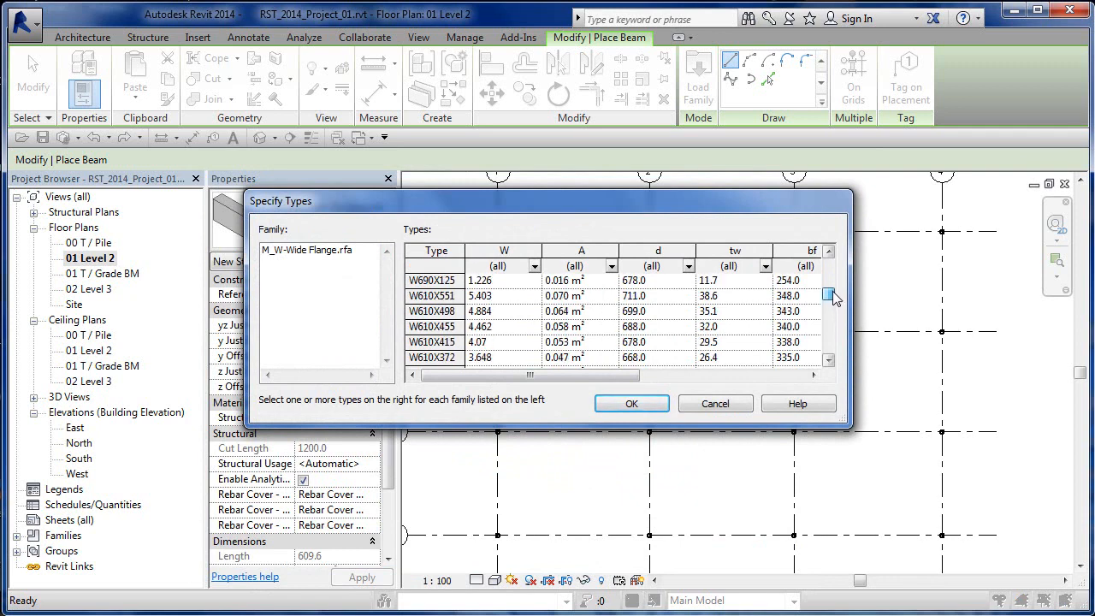
pyautogui.click(449, 342)
pyautogui.click(632, 404)
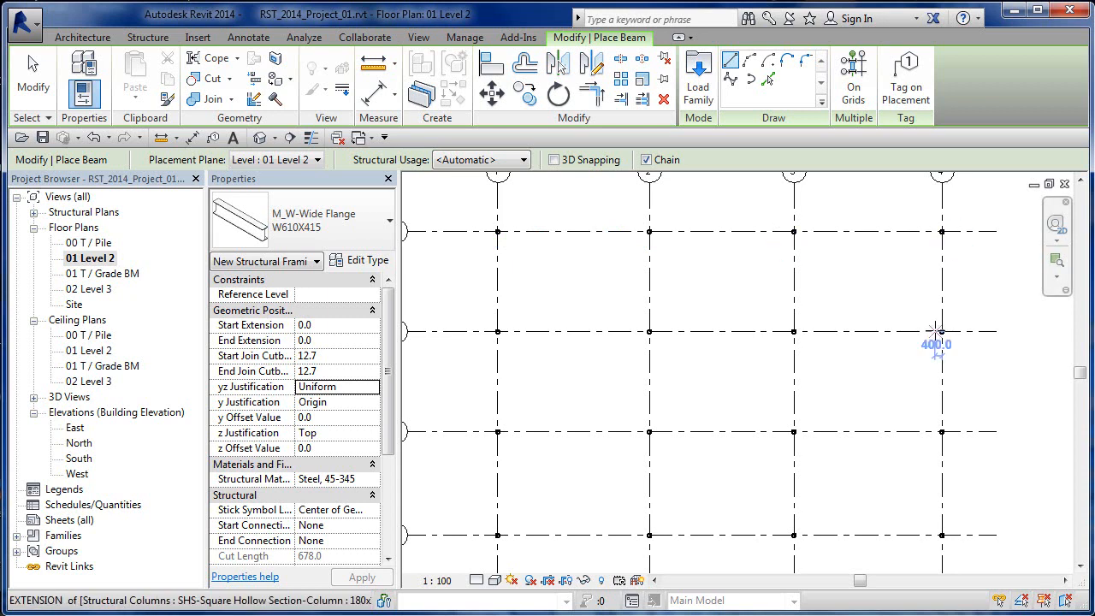
# Step: Place W610X415 beams along all grid lines on 01 Level 2 with the On Grids option, and end beam placement
pyautogui.click(852, 84)
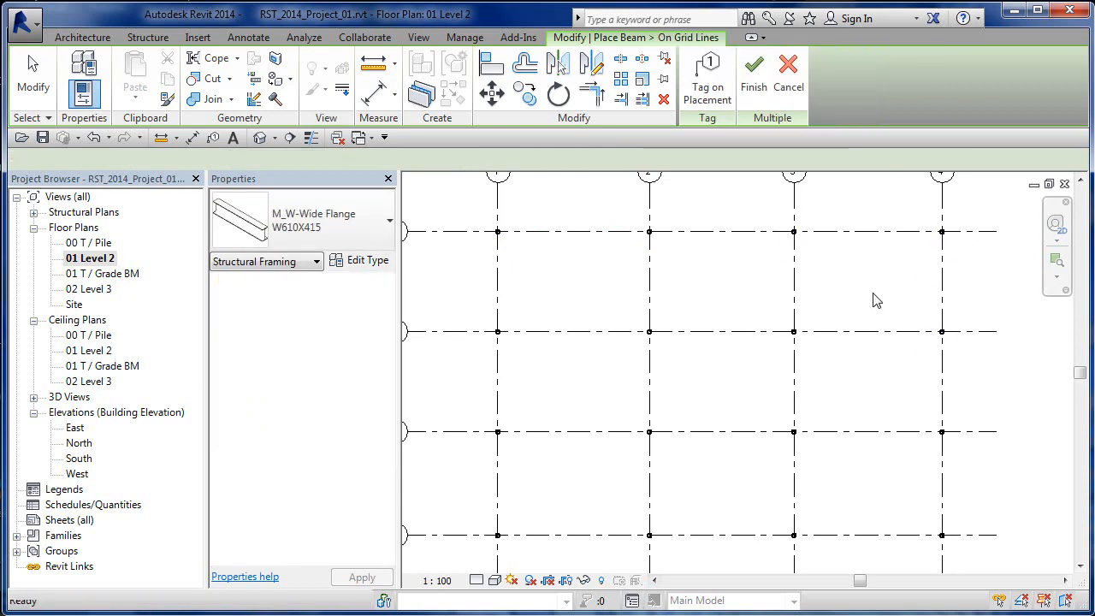
pyautogui.moveTo(983, 202); pyautogui.dragTo(804, 415)
pyautogui.moveTo(648, 526); pyautogui.dragTo(488, 567)
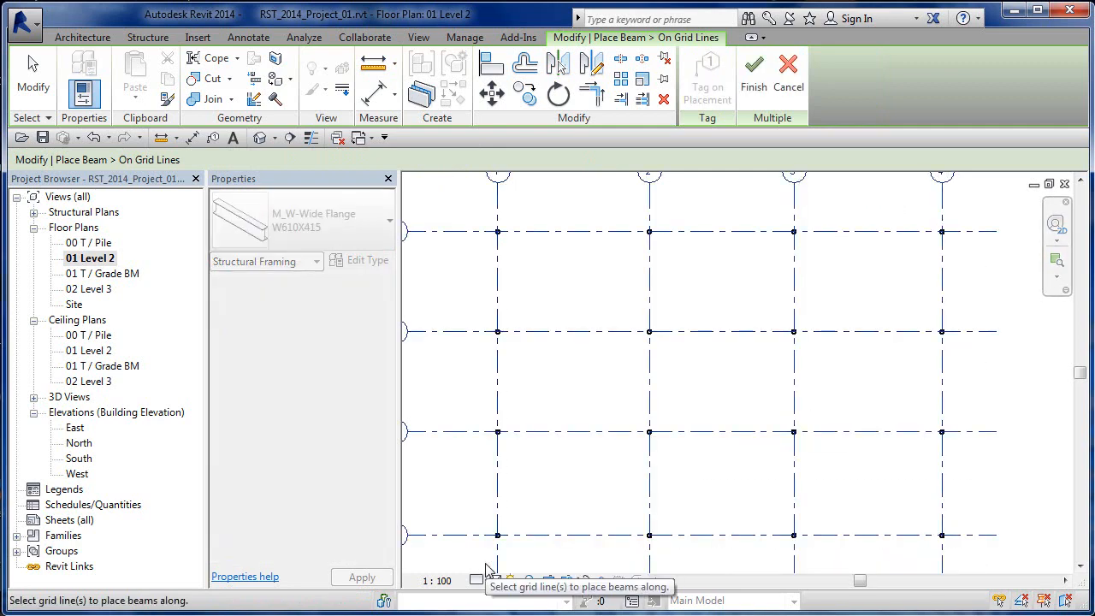
pyautogui.click(756, 86)
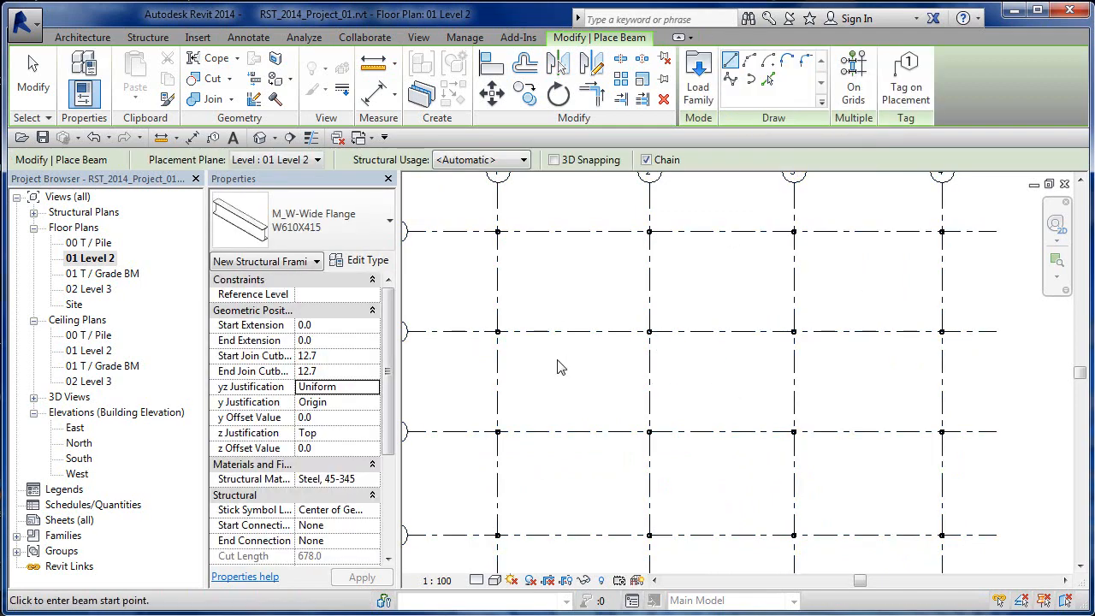
pyautogui.press('Escape')
pyautogui.press('Escape')
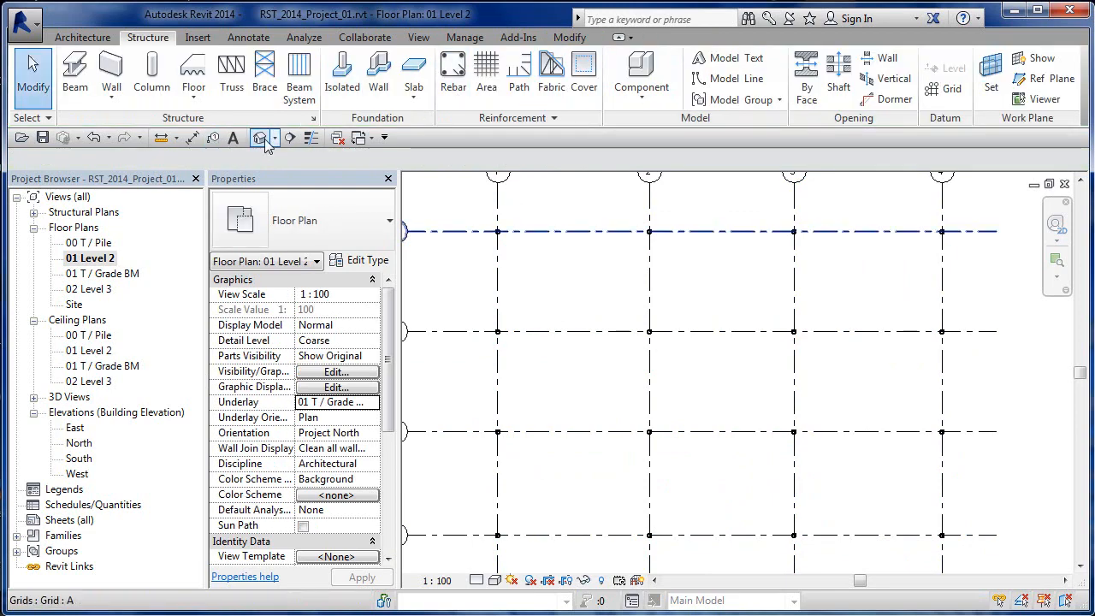
# Step: In the 3D view, delete the front Level 2 beam that spans the open recess between the two foundation wings
pyautogui.click(260, 138)
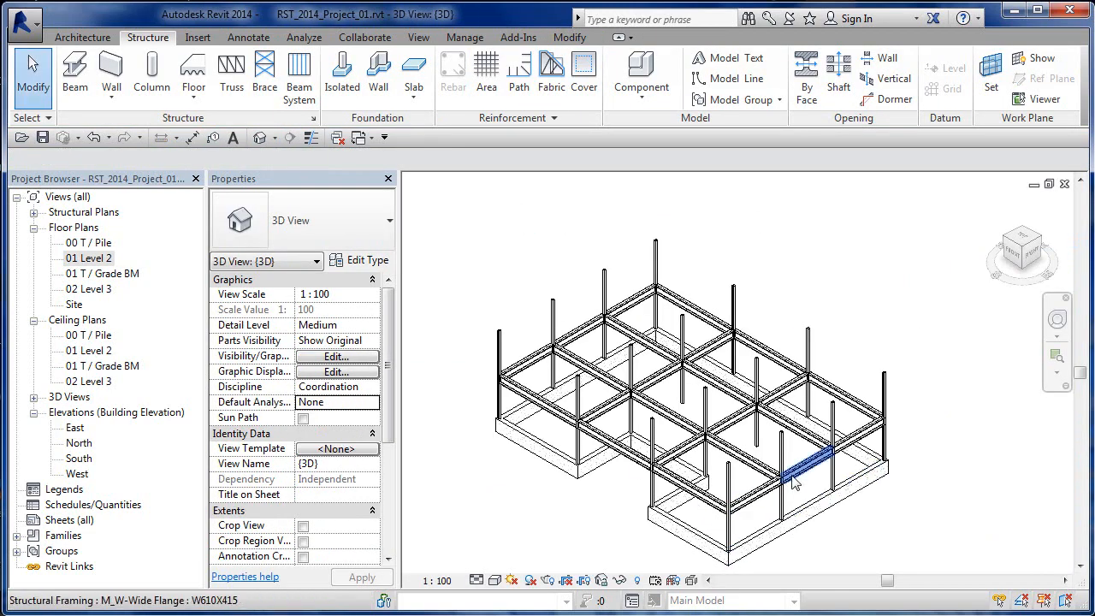
pyautogui.scroll(1, 794, 482)
pyautogui.keyDown('shift'); pyautogui.moveTo(823, 502); pyautogui.dragTo(627, 424, button='middle'); pyautogui.keyUp('shift')
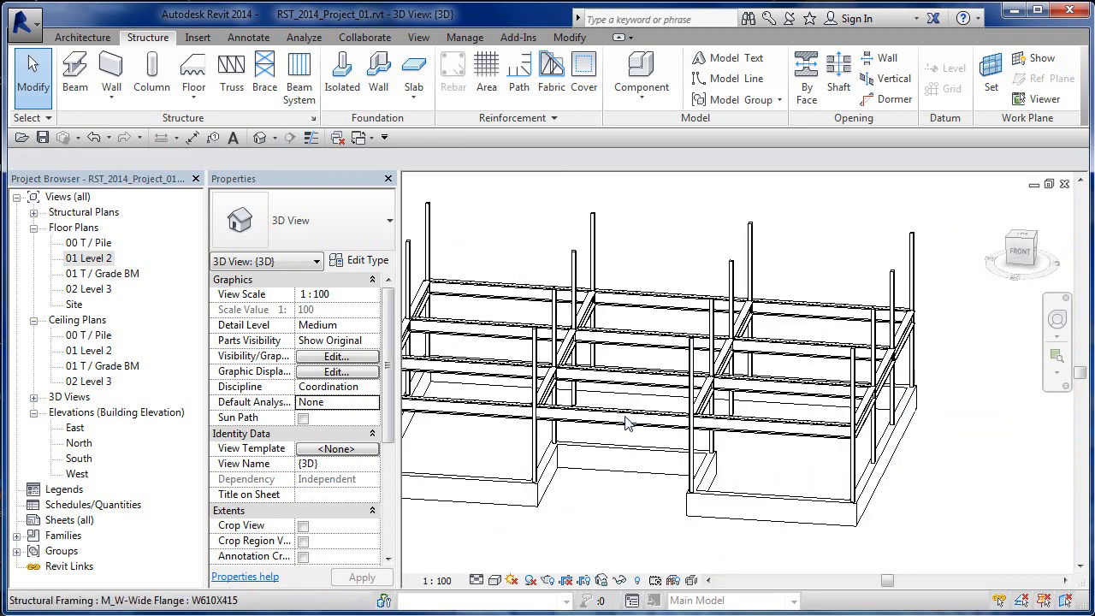
pyautogui.click(627, 423)
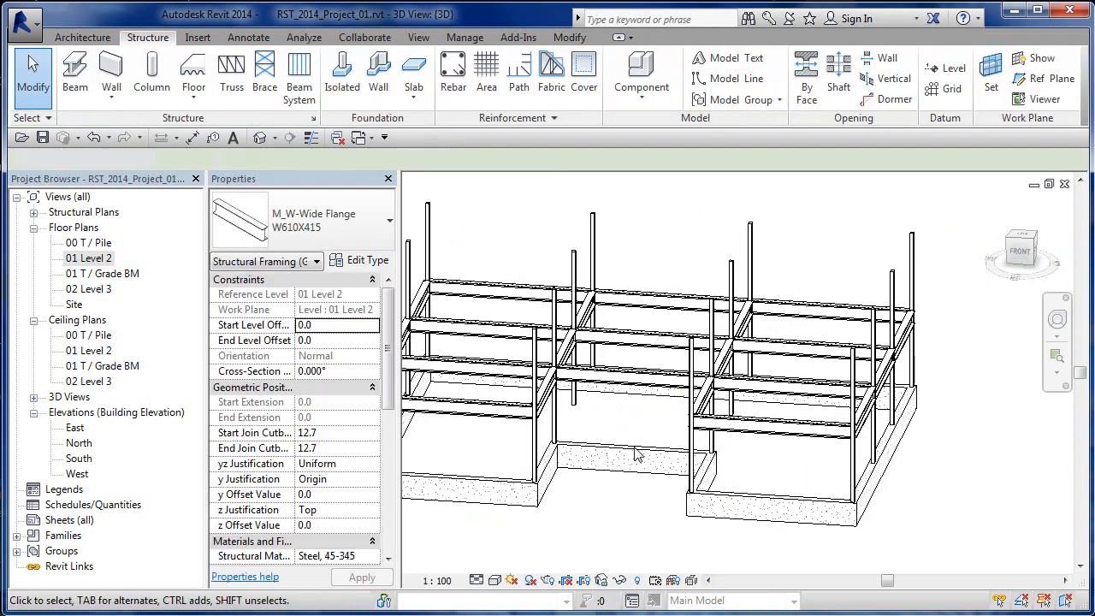
# Step: Select the eight 180x180SHS columns along grid lines C and D in the 3D view and set their top level to 01 Level 2
pyautogui.keyDown('shift'); pyautogui.moveTo(643, 477); pyautogui.dragTo(694, 468, button='middle'); pyautogui.keyUp('shift')
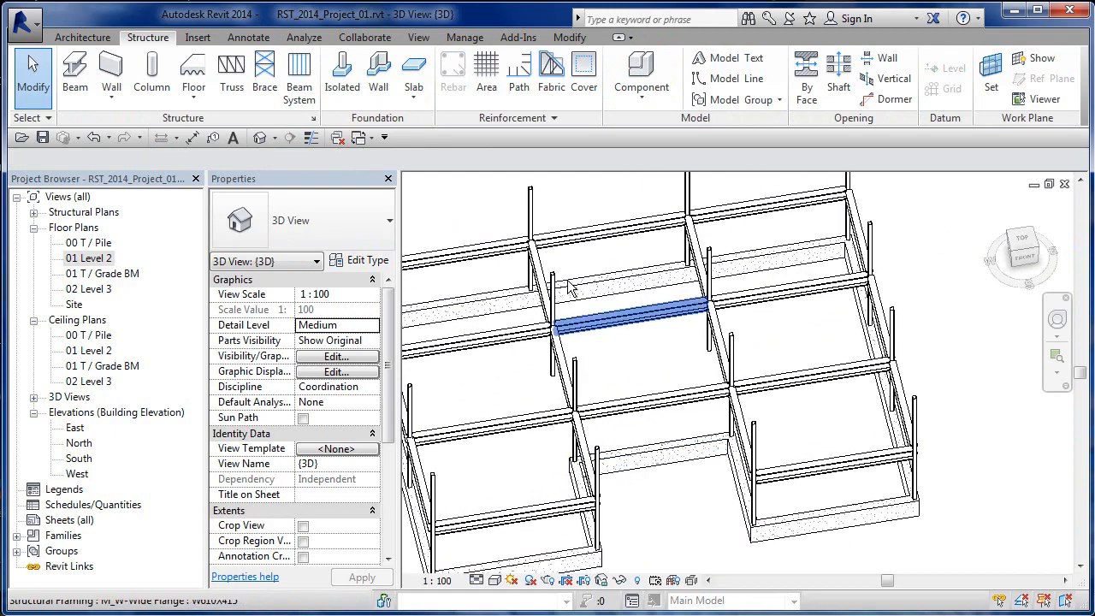
pyautogui.moveTo(706, 301); pyautogui.dragTo(830, 307, button='middle')
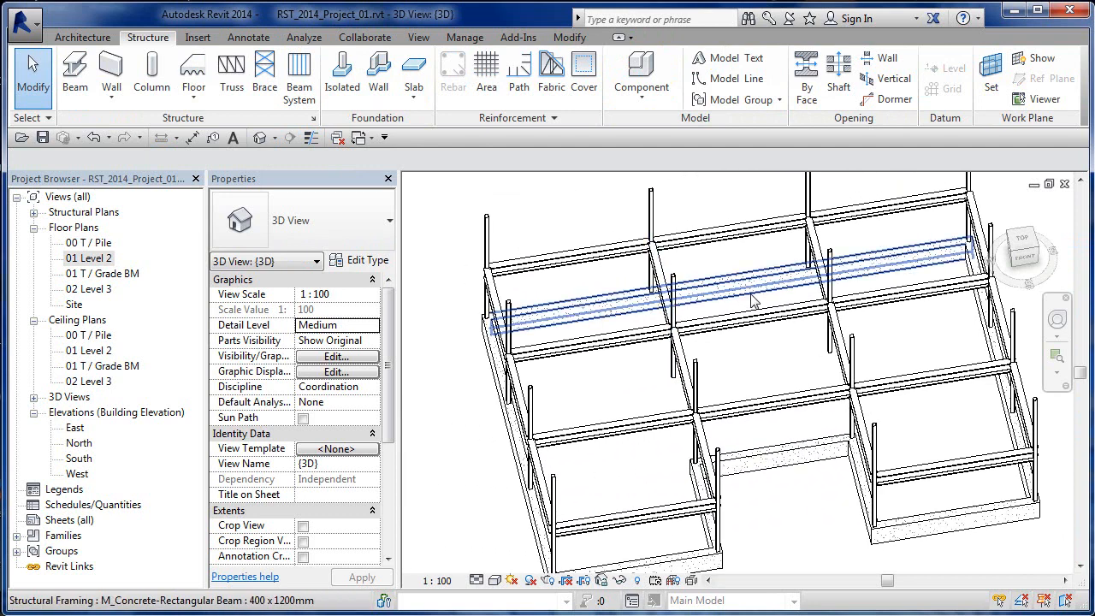
pyautogui.click(697, 390)
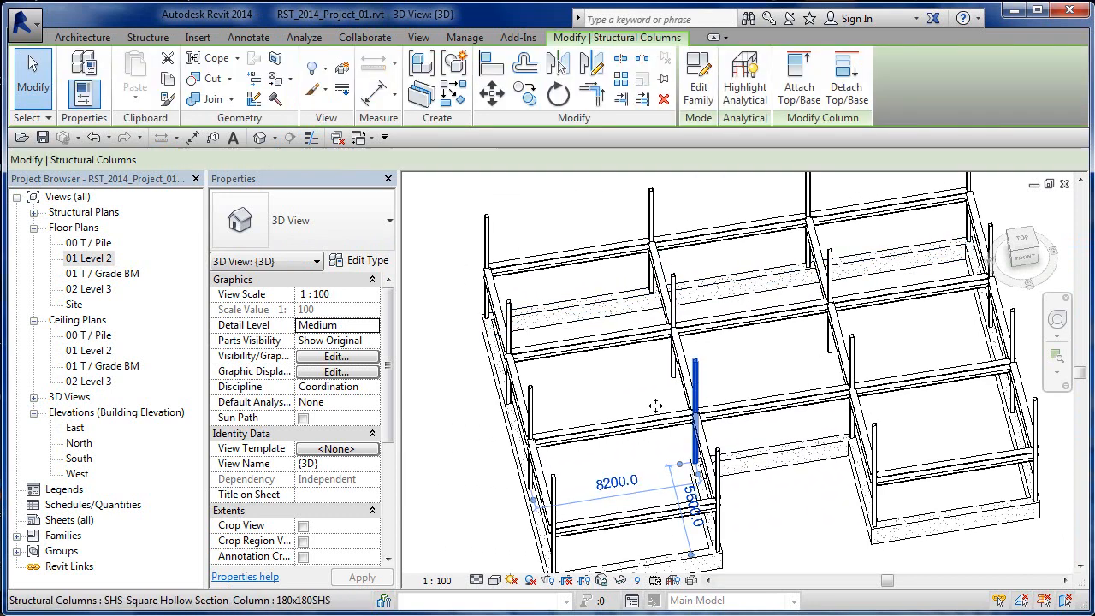
pyautogui.keyDown('ctrl'); pyautogui.click(531, 419); pyautogui.keyUp('ctrl')
pyautogui.keyDown('ctrl'); pyautogui.click(856, 393); pyautogui.keyUp('ctrl')
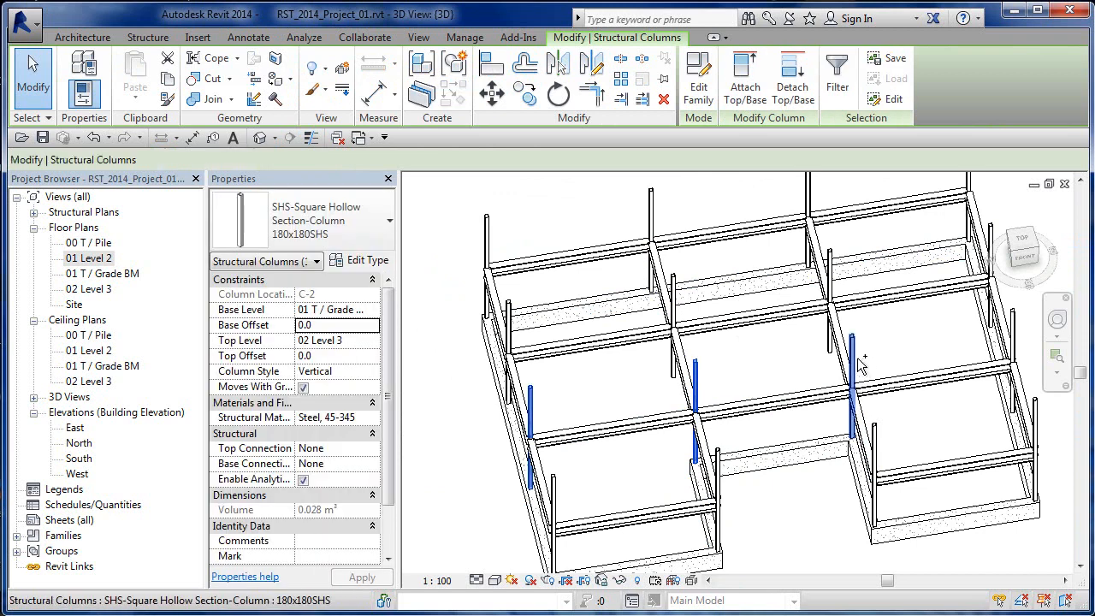
pyautogui.keyDown('ctrl'); pyautogui.click(1012, 338); pyautogui.keyUp('ctrl')
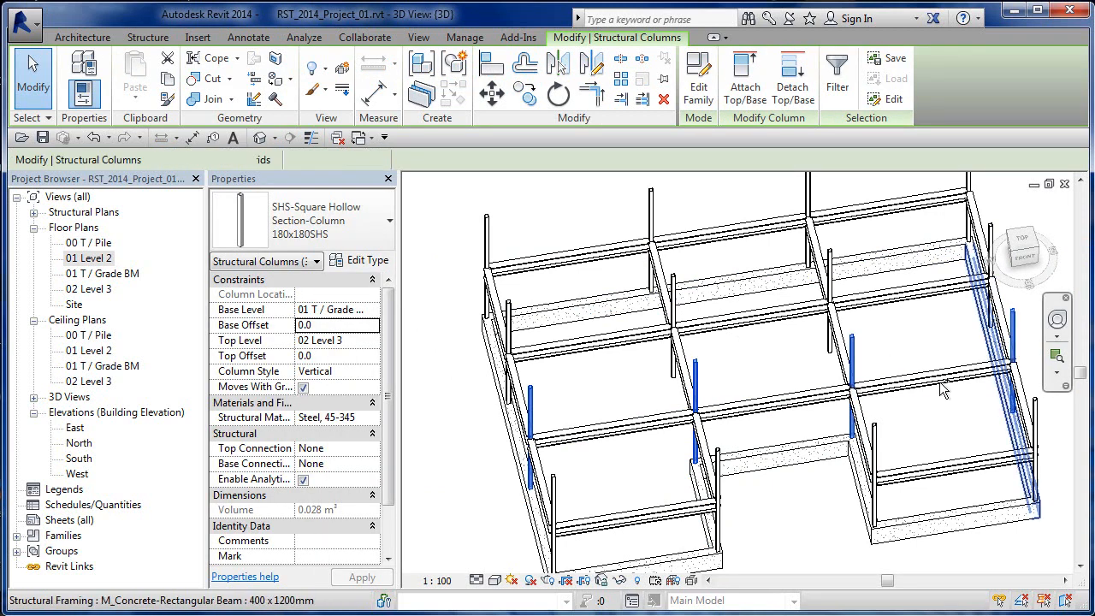
pyautogui.moveTo(1042, 411); pyautogui.dragTo(985, 372, button='middle')
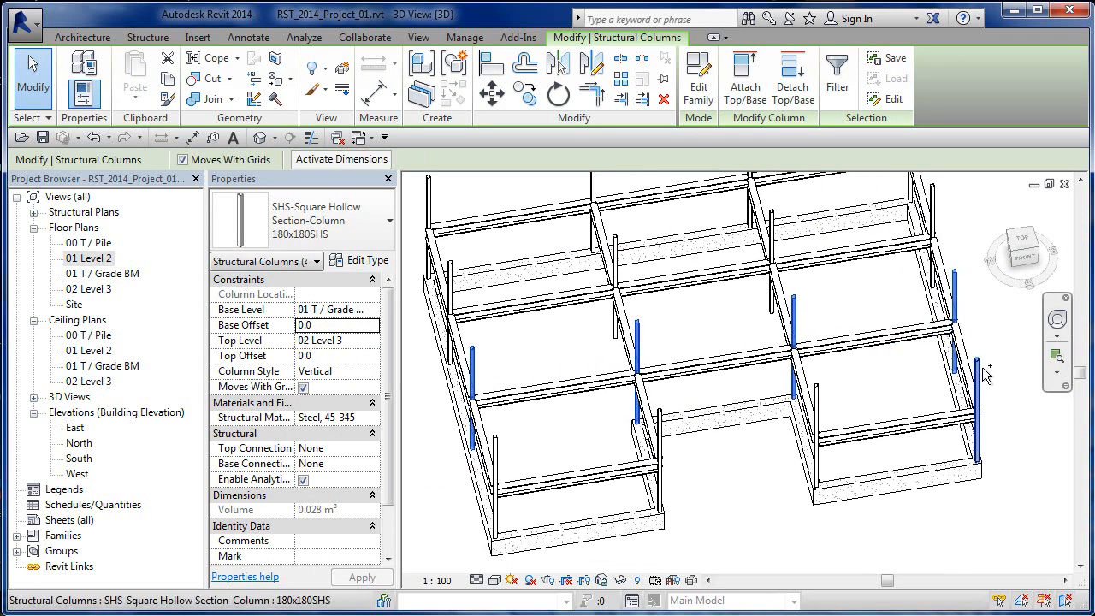
pyautogui.keyDown('ctrl'); pyautogui.click(822, 390); pyautogui.keyUp('ctrl')
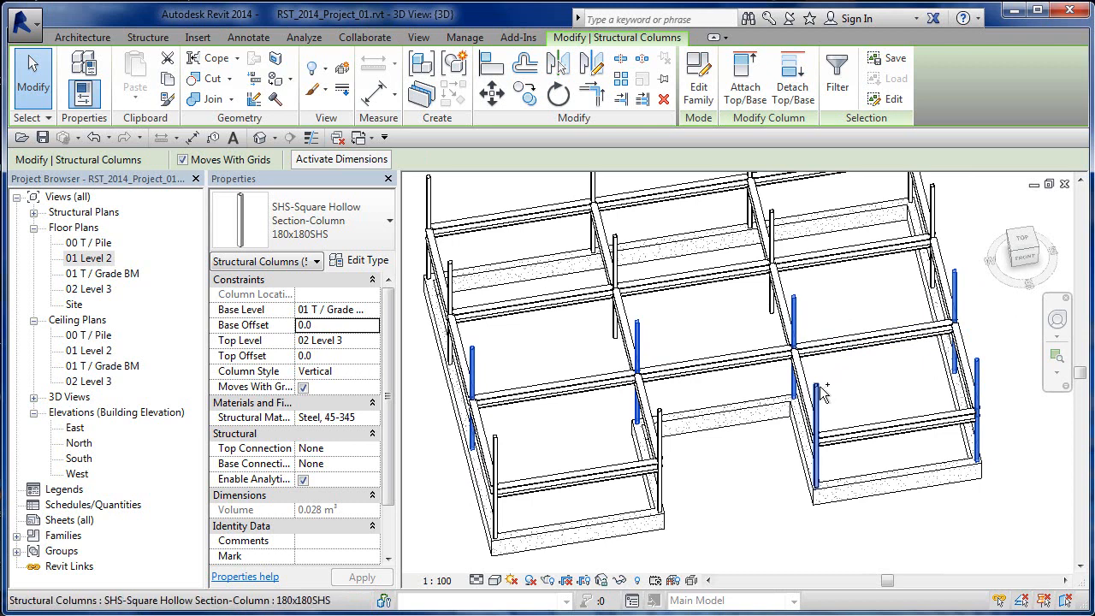
pyautogui.keyDown('ctrl'); pyautogui.click(659, 419); pyautogui.keyUp('ctrl')
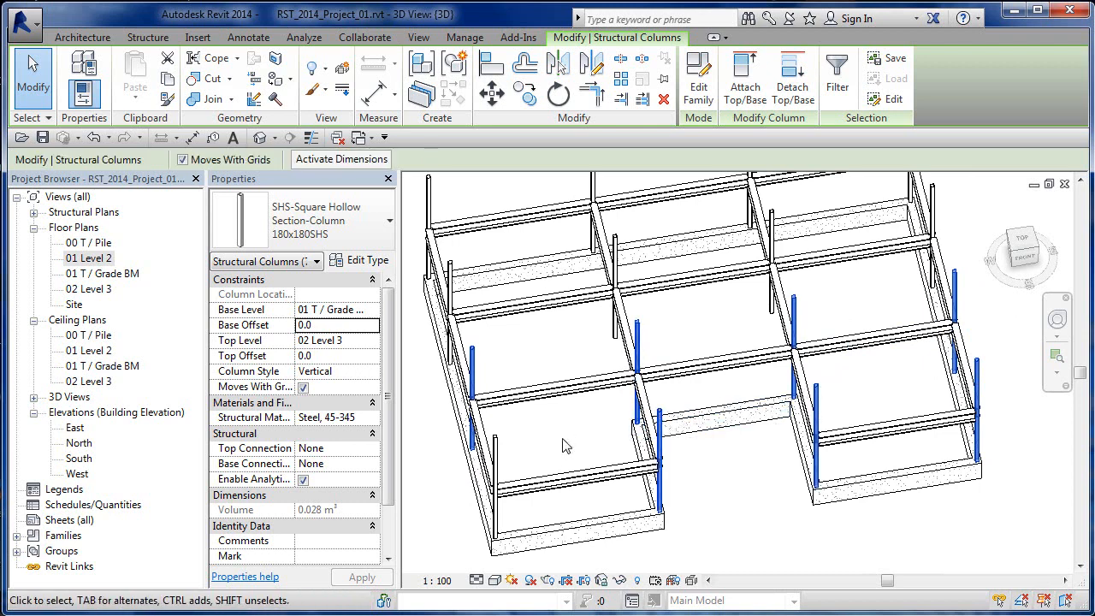
pyautogui.keyDown('ctrl'); pyautogui.click(497, 446); pyautogui.keyUp('ctrl')
pyautogui.keyDown('ctrl'); pyautogui.click(498, 451); pyautogui.keyUp('ctrl')
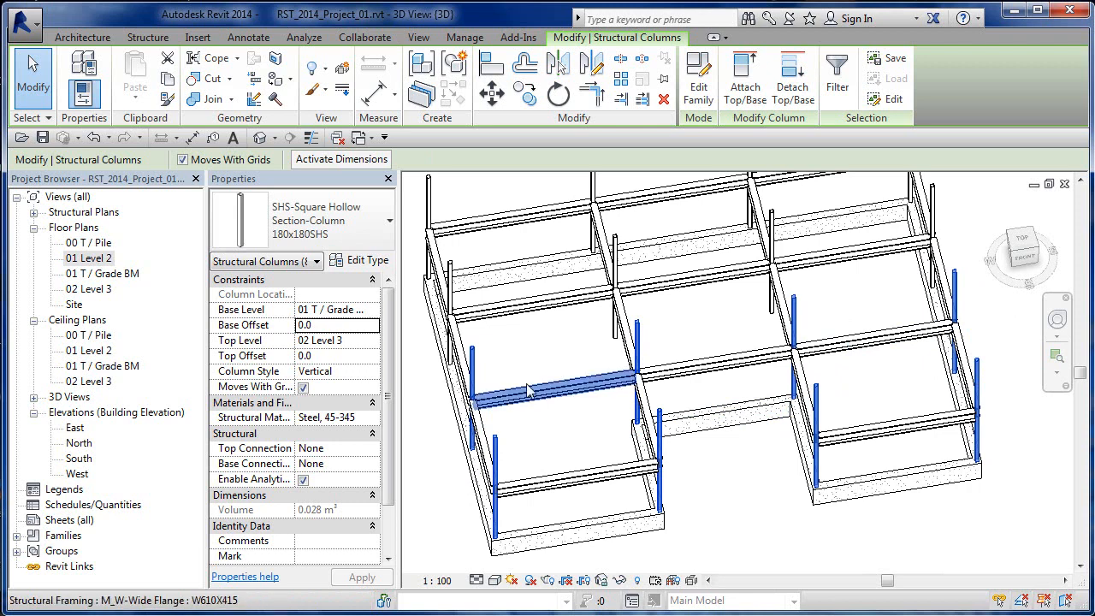
pyautogui.click(374, 341)
pyautogui.click(374, 342)
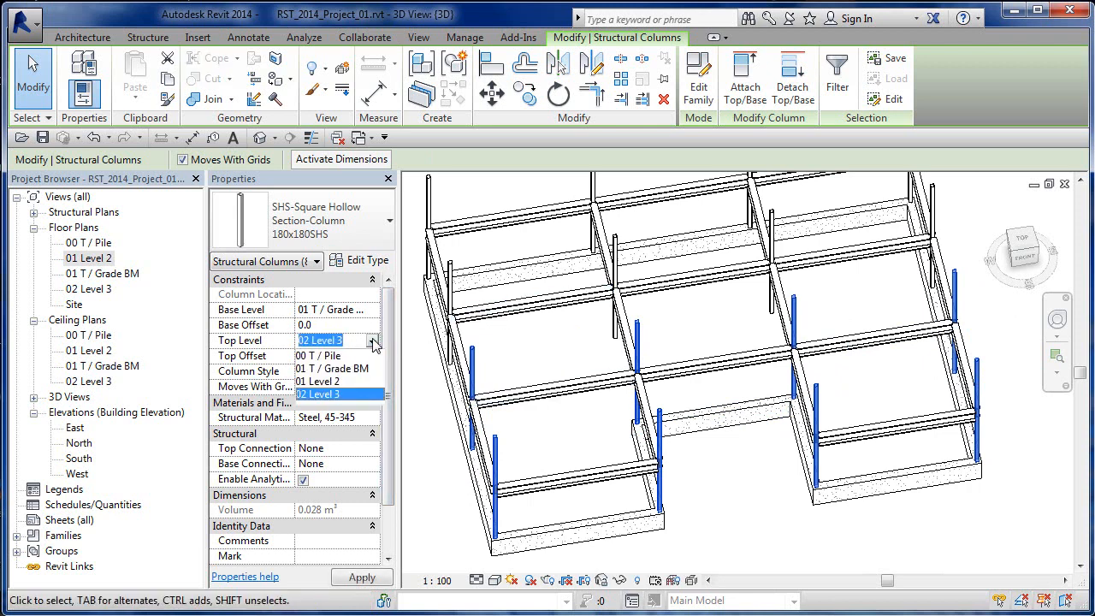
pyautogui.click(330, 382)
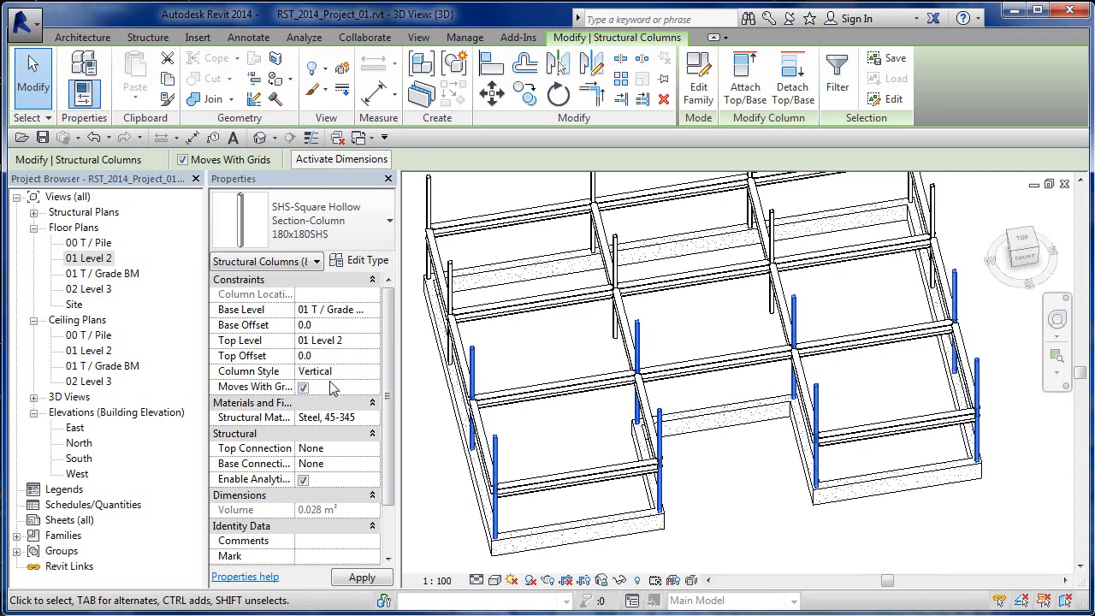
pyautogui.click(589, 421)
# Step: On the 02 Level 3 floor plan, place W610X415 beams along grid lines A, B and 1 to 4 with On Grids, and check them in 3D
pyautogui.keyDown('shift'); pyautogui.moveTo(589, 421); pyautogui.dragTo(827, 411, button='middle'); pyautogui.keyUp('shift')
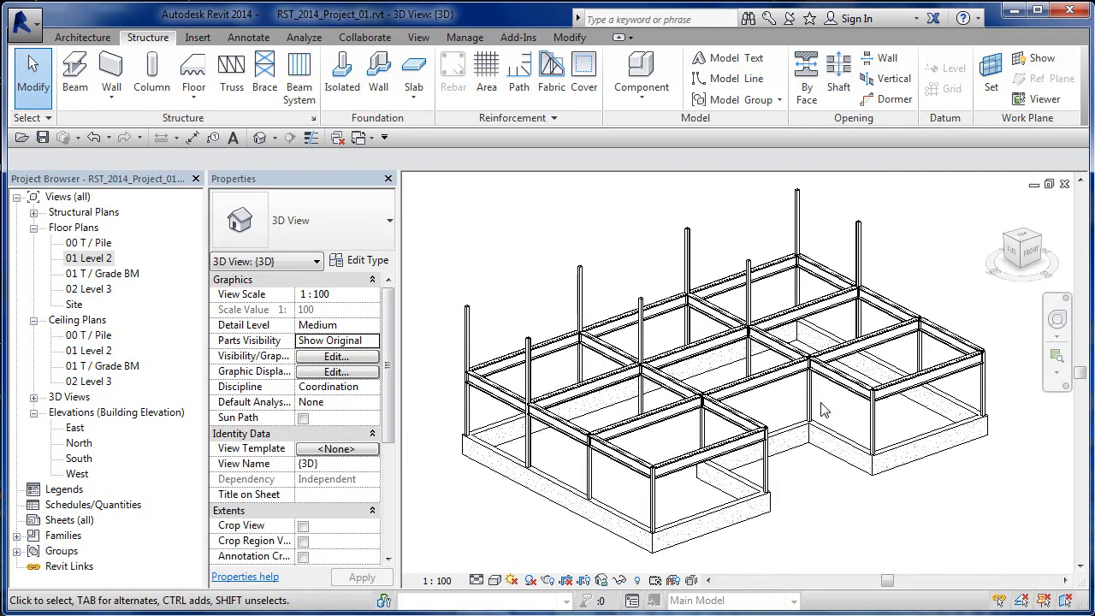
pyautogui.moveTo(837, 471)
pyautogui.keyDown('shift'); pyautogui.mouseDown(button='middle')
pyautogui.moveTo(820, 481)
pyautogui.moveTo(814, 384)
pyautogui.moveTo(850, 469)
pyautogui.moveTo(829, 464)
pyautogui.mouseUp(button='middle'); pyautogui.keyUp('shift')
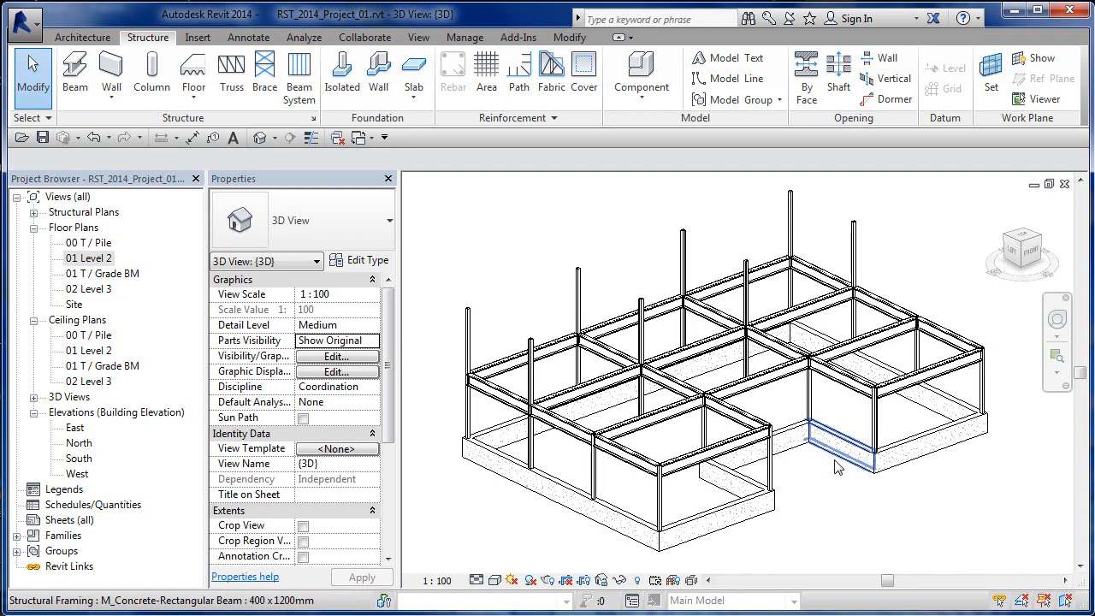
pyautogui.scroll(1, 829, 465)
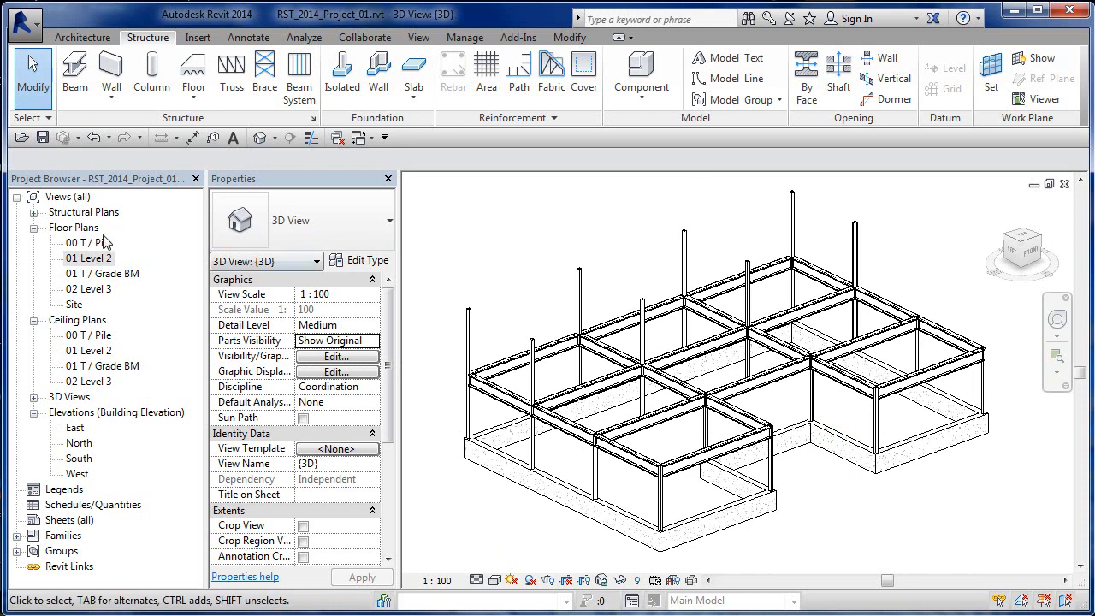
pyautogui.doubleClick(89, 290)
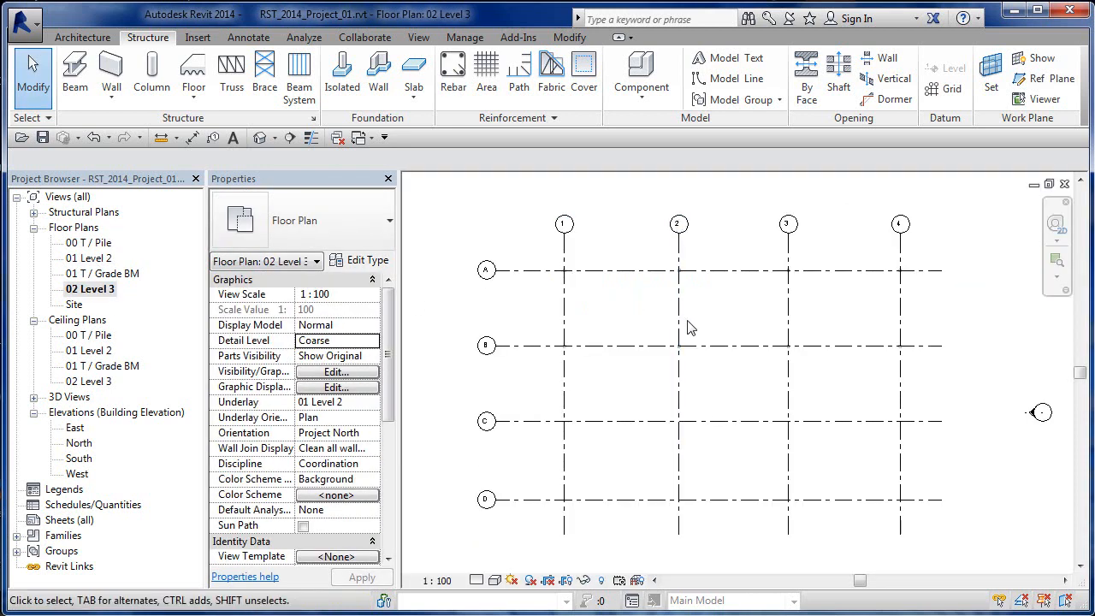
pyautogui.scroll(1, 692, 329)
pyautogui.moveTo(691, 329); pyautogui.dragTo(633, 359, button='middle')
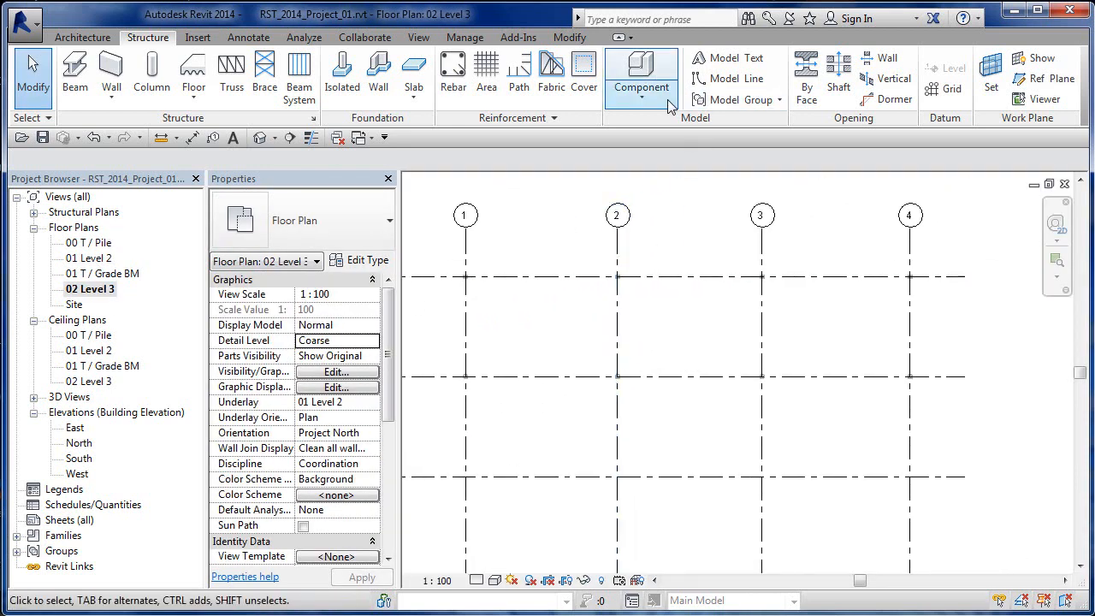
pyautogui.click(75, 75)
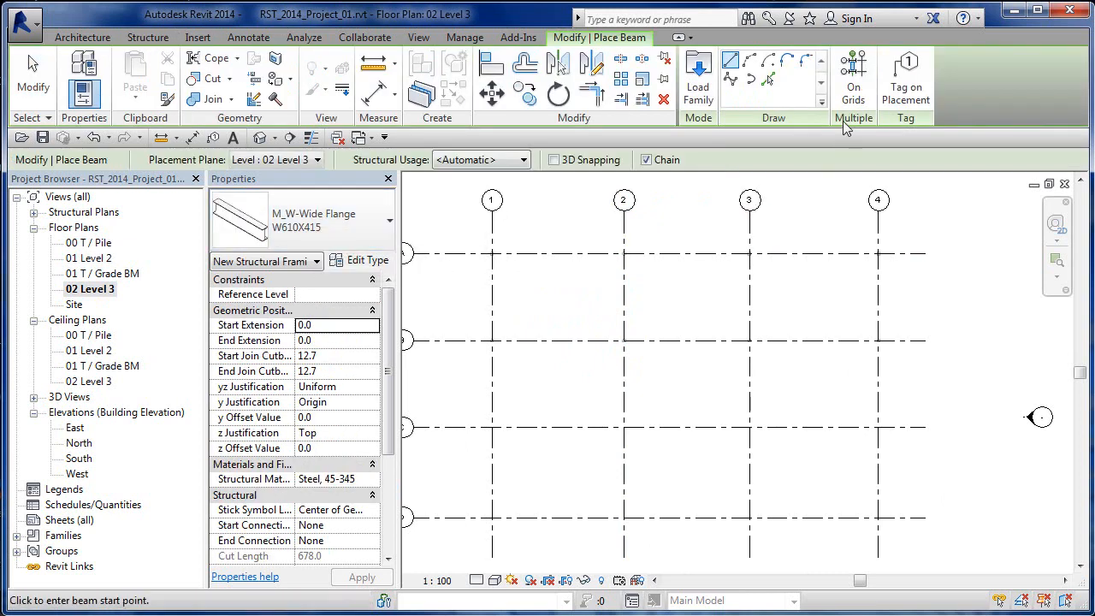
pyautogui.click(853, 75)
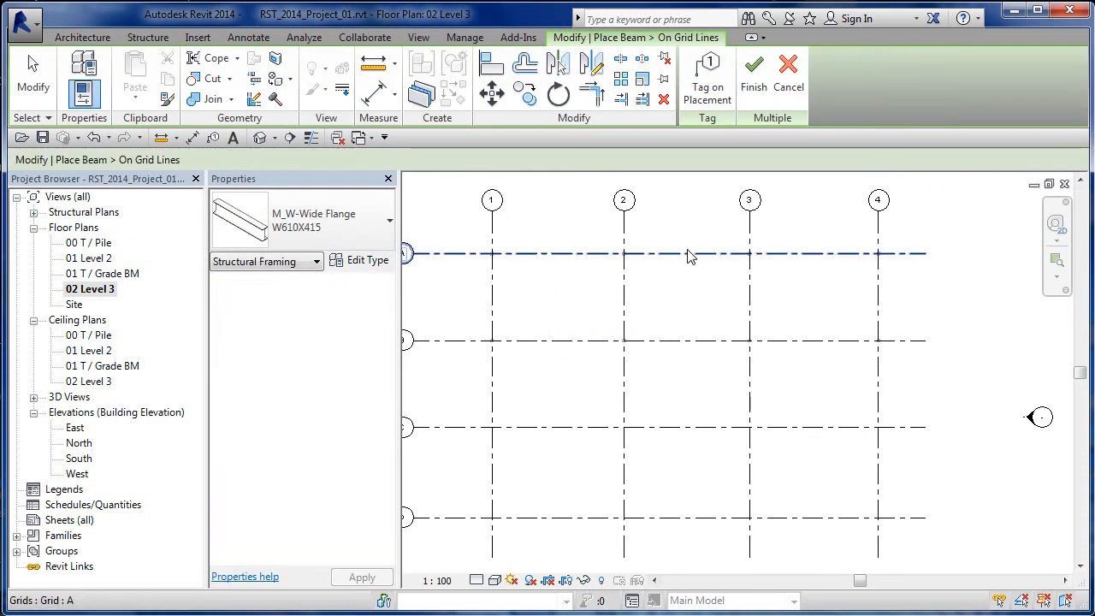
pyautogui.keyDown('ctrl'); pyautogui.click(688, 338); pyautogui.keyUp('ctrl')
pyautogui.keyDown('ctrl'); pyautogui.moveTo(908, 274); pyautogui.dragTo(776, 294); pyautogui.keyUp('ctrl')
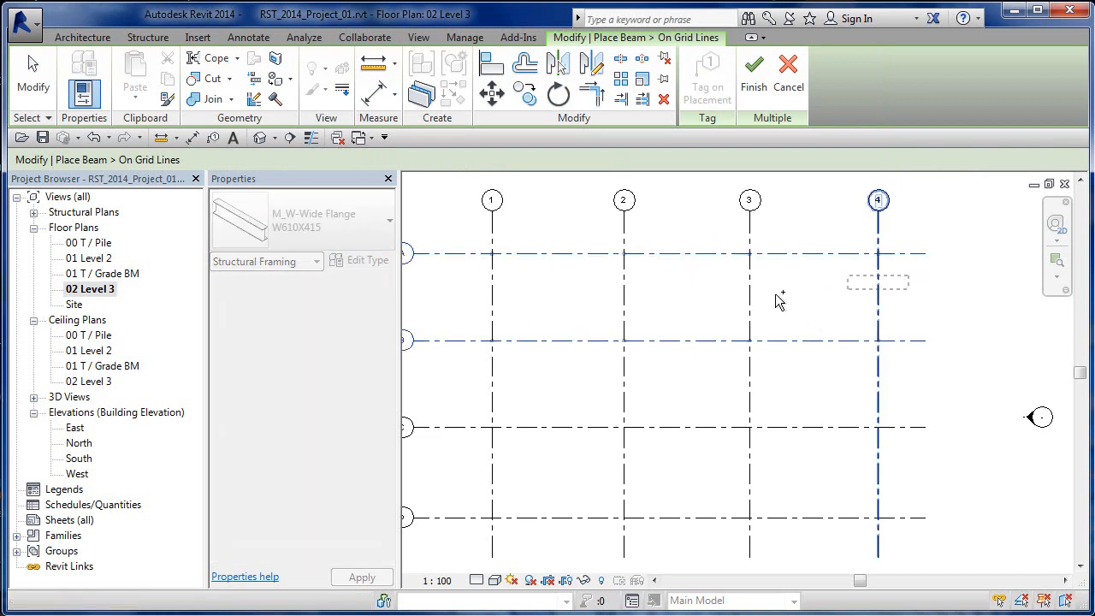
pyautogui.keyDown('ctrl'); pyautogui.moveTo(458, 283); pyautogui.dragTo(460, 285); pyautogui.keyUp('ctrl')
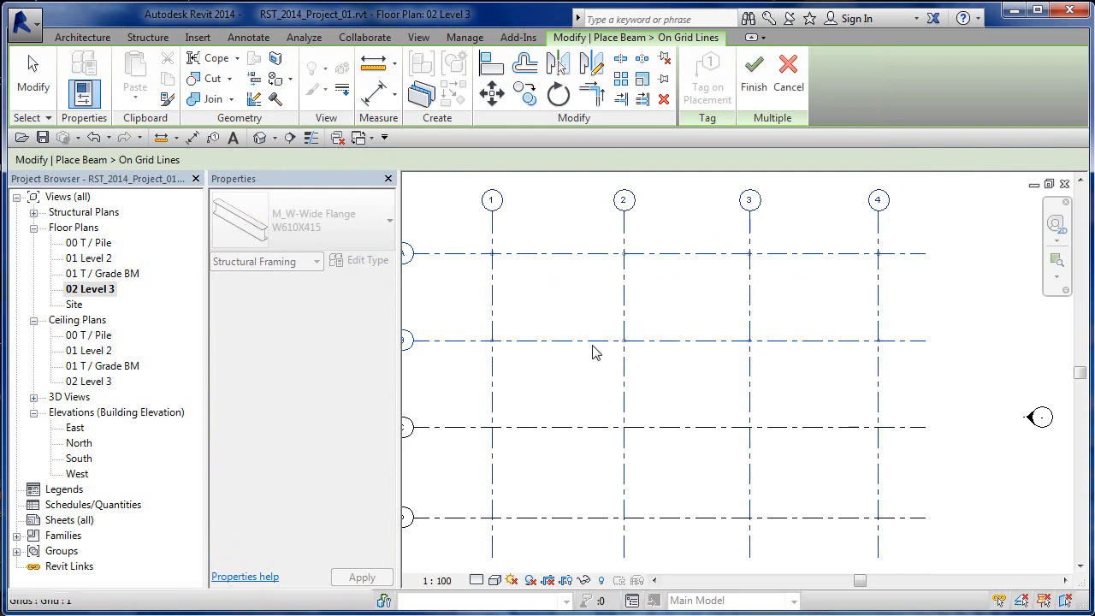
pyautogui.click(760, 96)
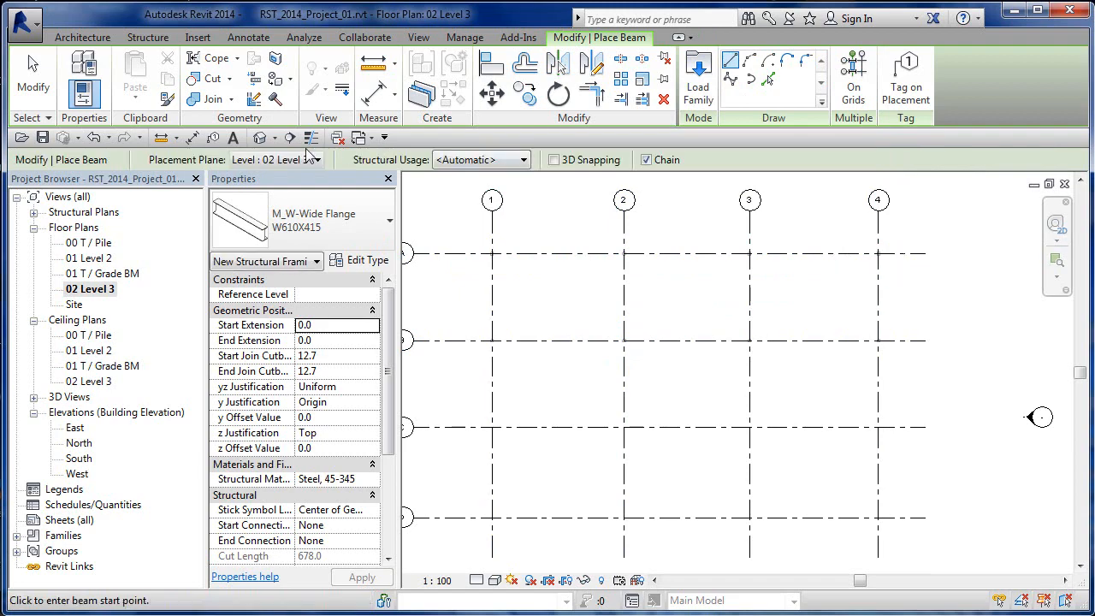
pyautogui.click(259, 137)
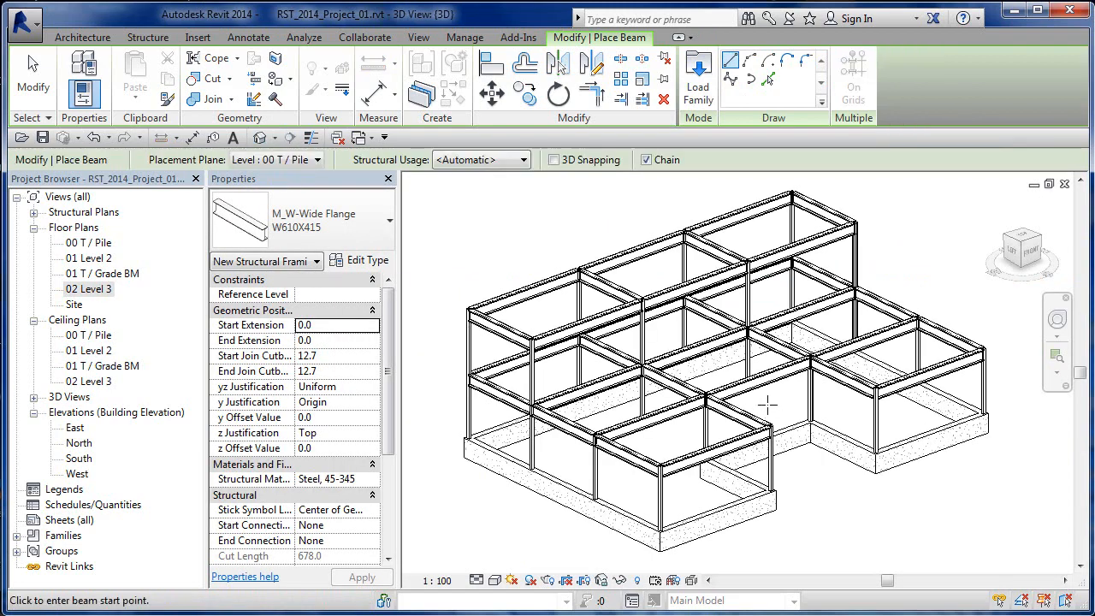
pyautogui.scroll(-2, 782, 366)
pyautogui.scroll(-2, 753, 401)
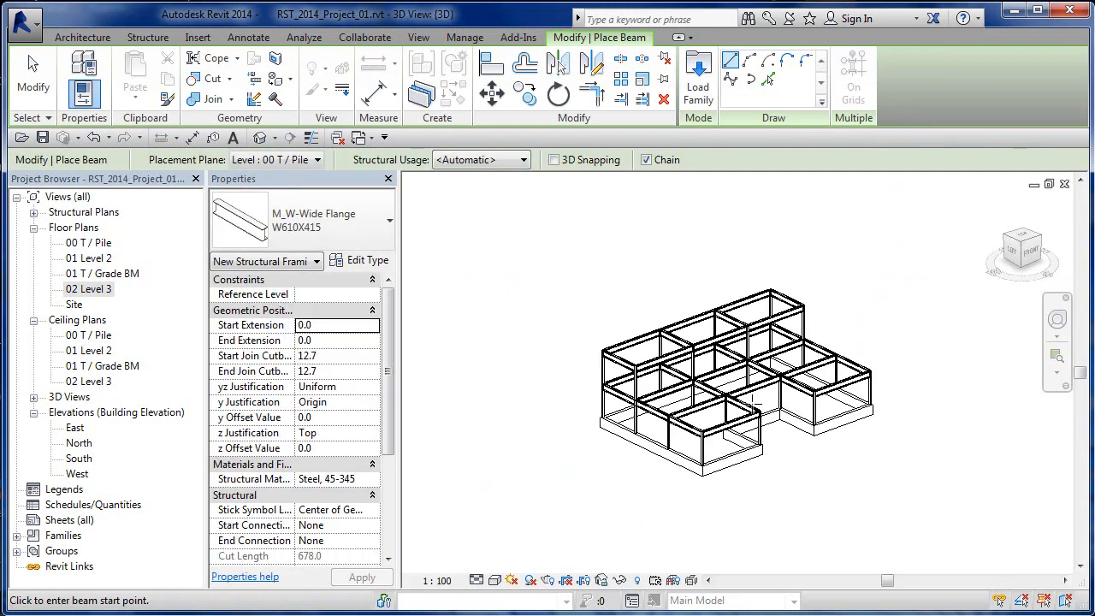
pyautogui.scroll(1, 751, 404)
pyautogui.keyDown('shift'); pyautogui.moveTo(747, 405); pyautogui.dragTo(717, 437, button='middle'); pyautogui.keyUp('shift')
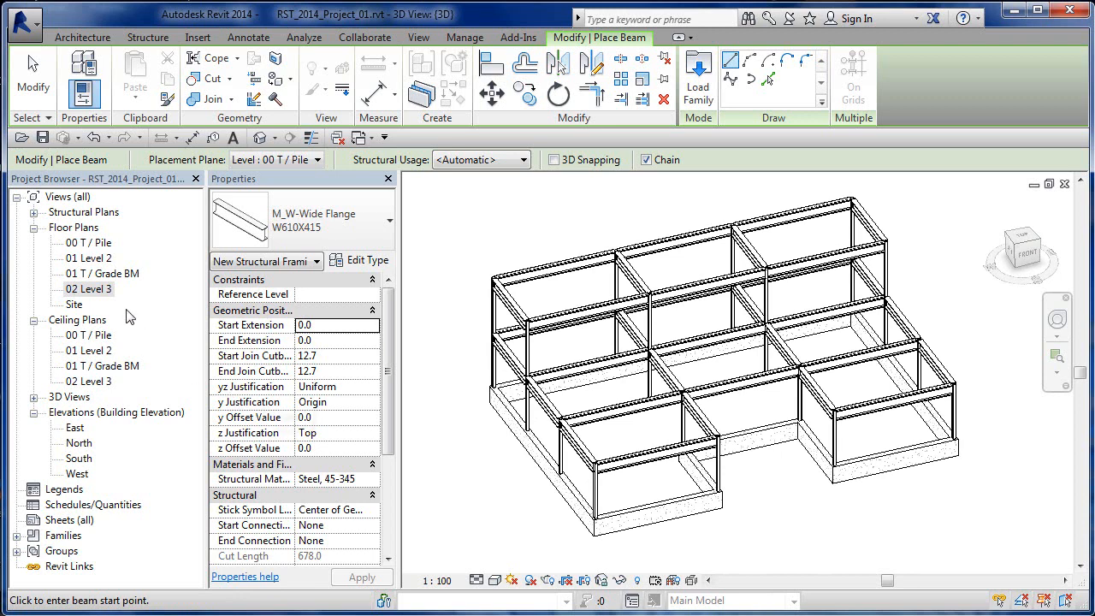
# Step: Return to the 02 Level 3 floor plan and open its View Range settings
pyautogui.doubleClick(90, 290)
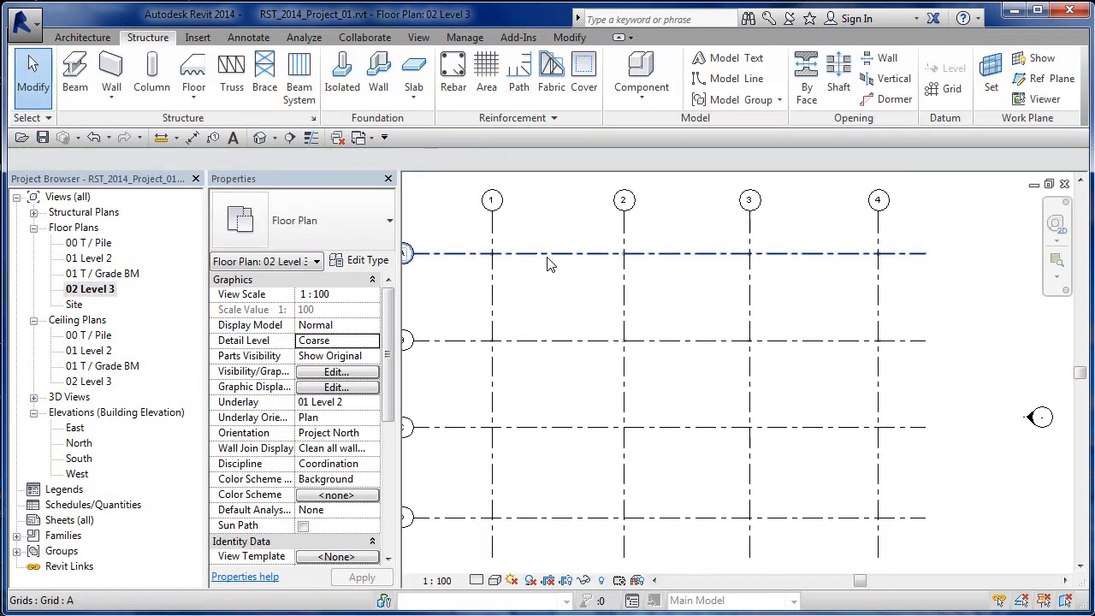
pyautogui.moveTo(539, 285)
pyautogui.mouseDown(button='middle')
pyautogui.moveTo(557, 288)
pyautogui.moveTo(548, 285)
pyautogui.mouseUp(button='middle')
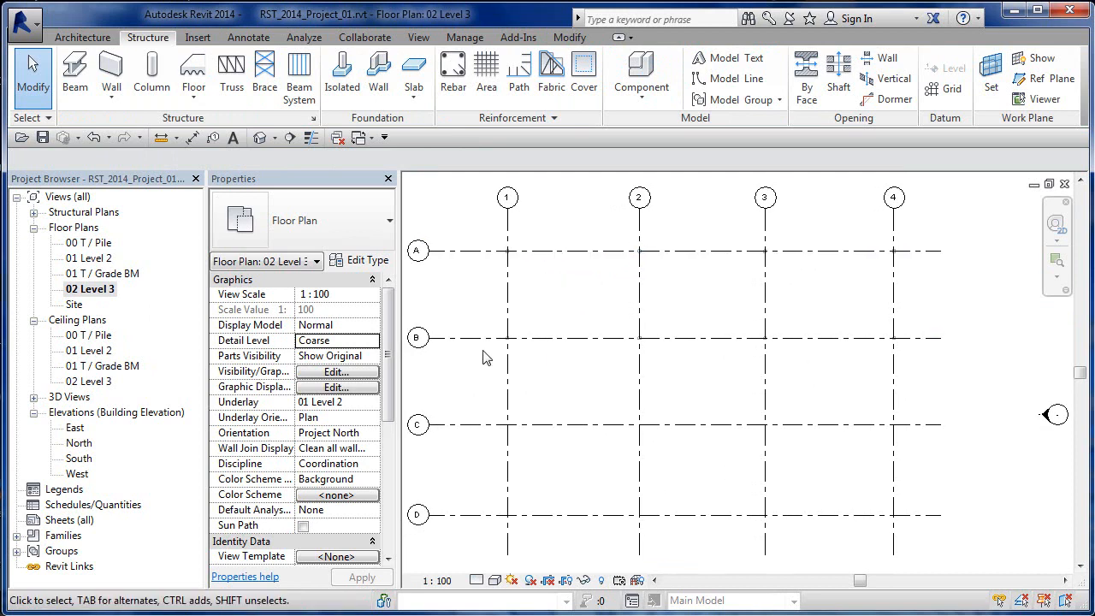
pyautogui.scroll(-2, 390, 385)
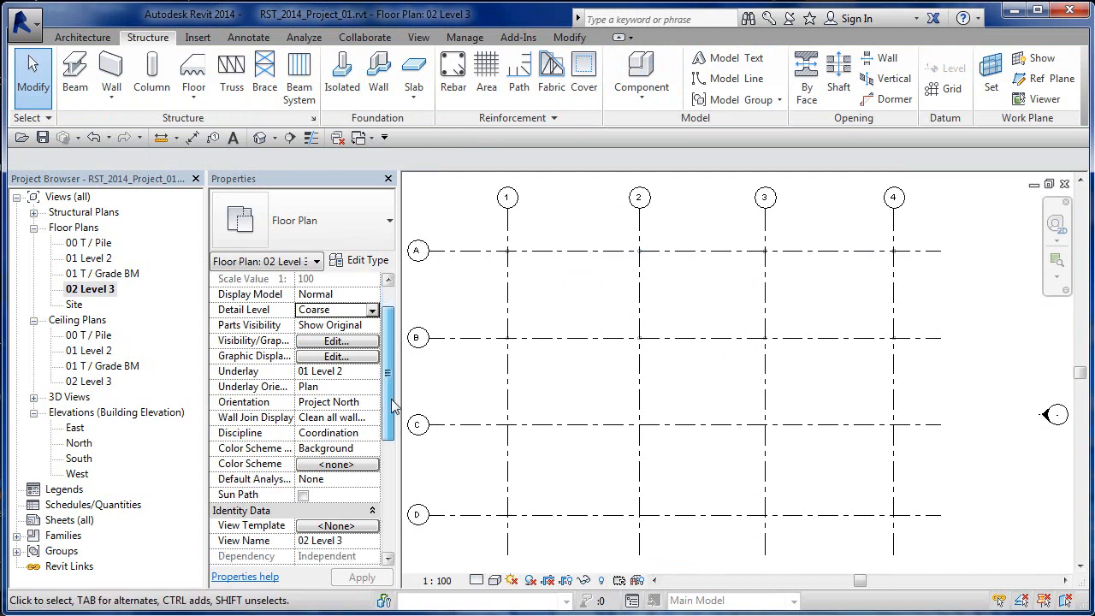
pyautogui.click(507, 321)
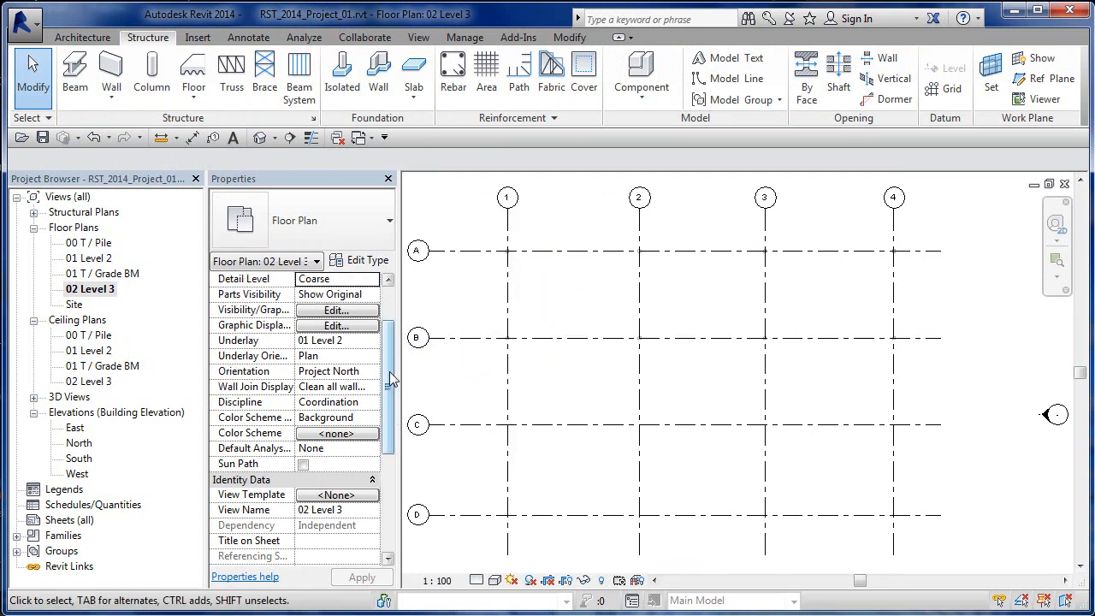
pyautogui.moveTo(389, 374); pyautogui.dragTo(402, 494)
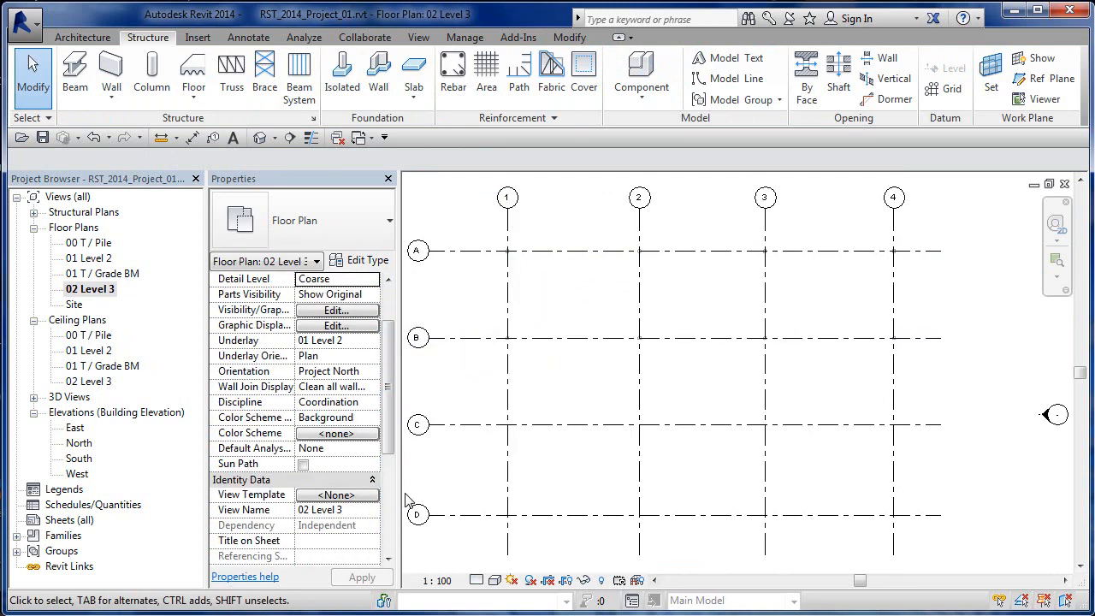
pyautogui.scroll(-7, 338, 507)
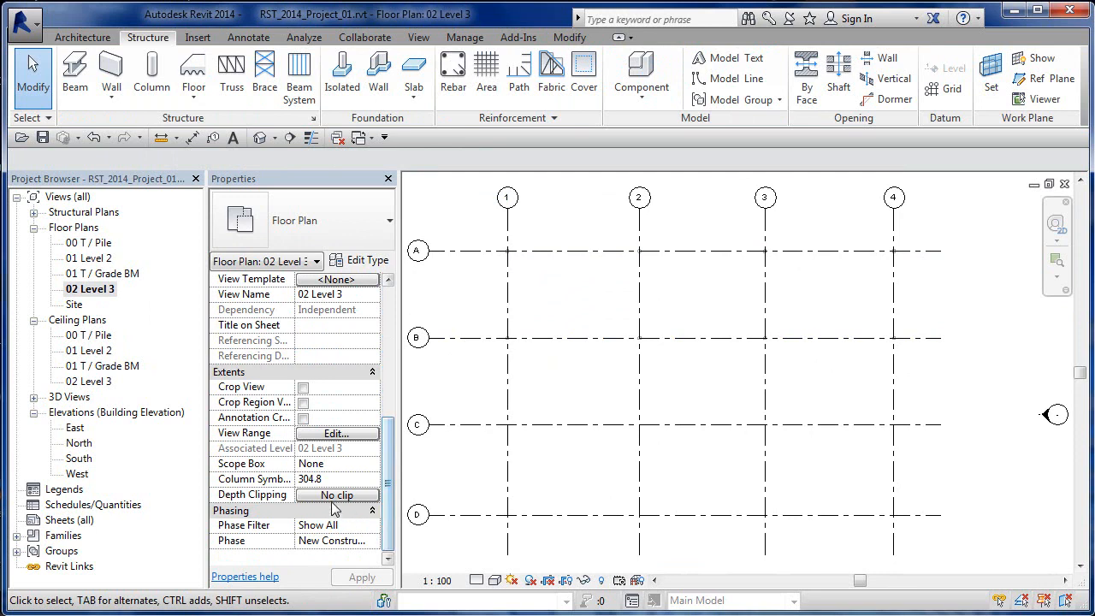
pyautogui.click(334, 434)
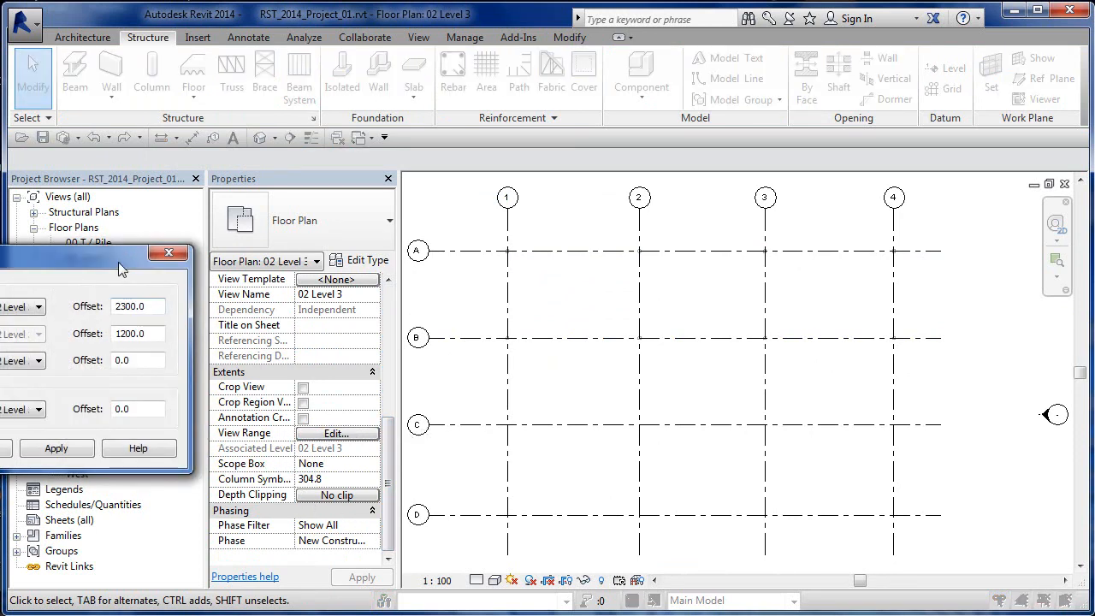
# Step: Set both the Bottom offset and the View Depth level offset to -600 in the view range, and apply it
pyautogui.moveTo(118, 262); pyautogui.dragTo(431, 253)
pyautogui.click(310, 350)
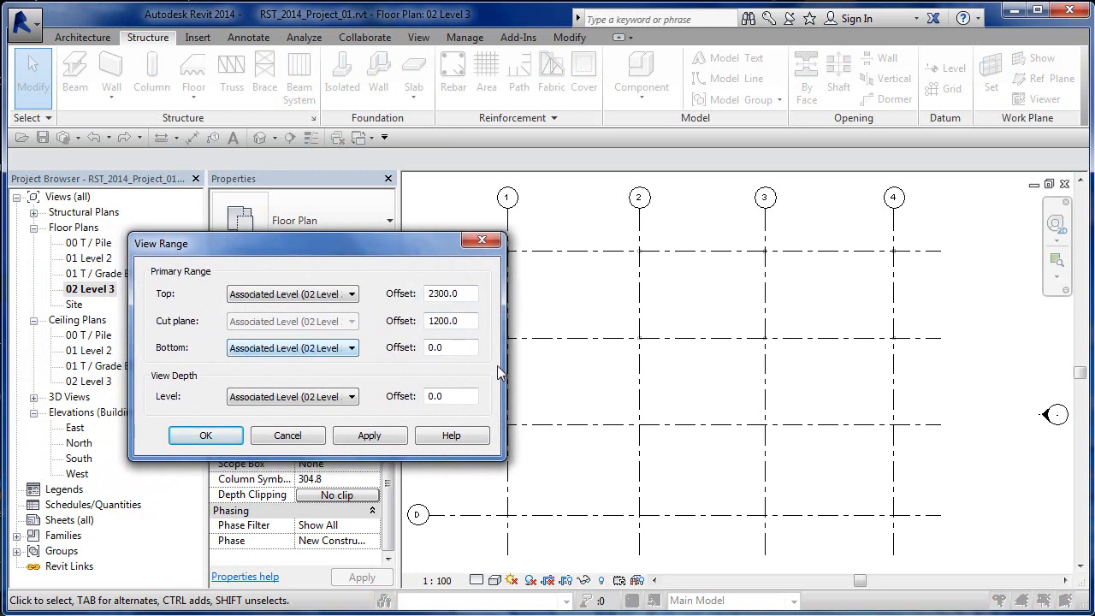
pyautogui.press('Tab')
pyautogui.write('-')
pyautogui.press('Tab')
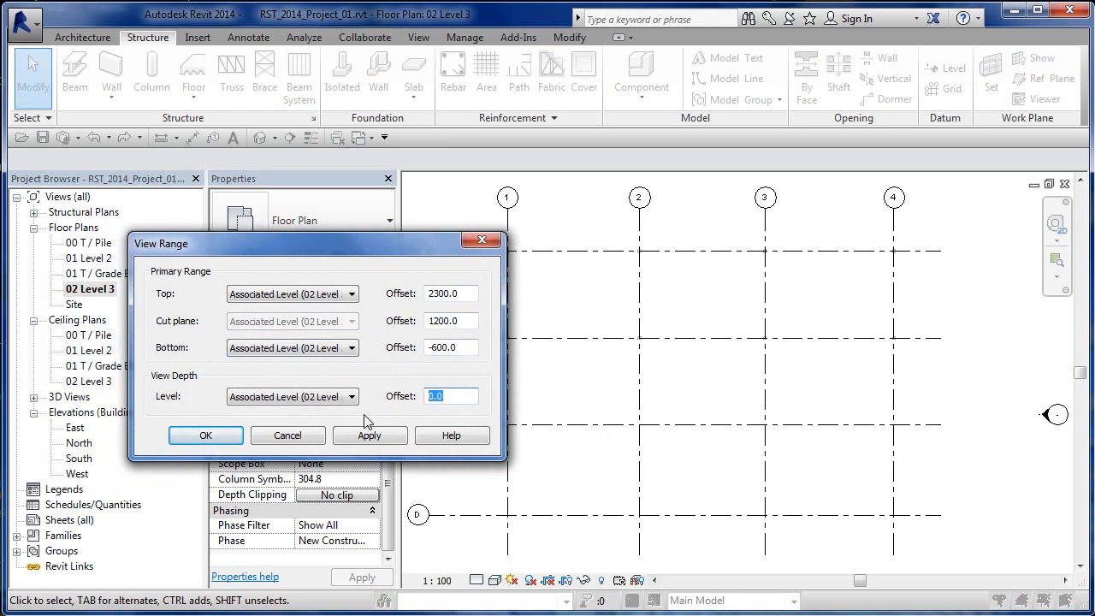
pyautogui.write('-6')
pyautogui.click(370, 438)
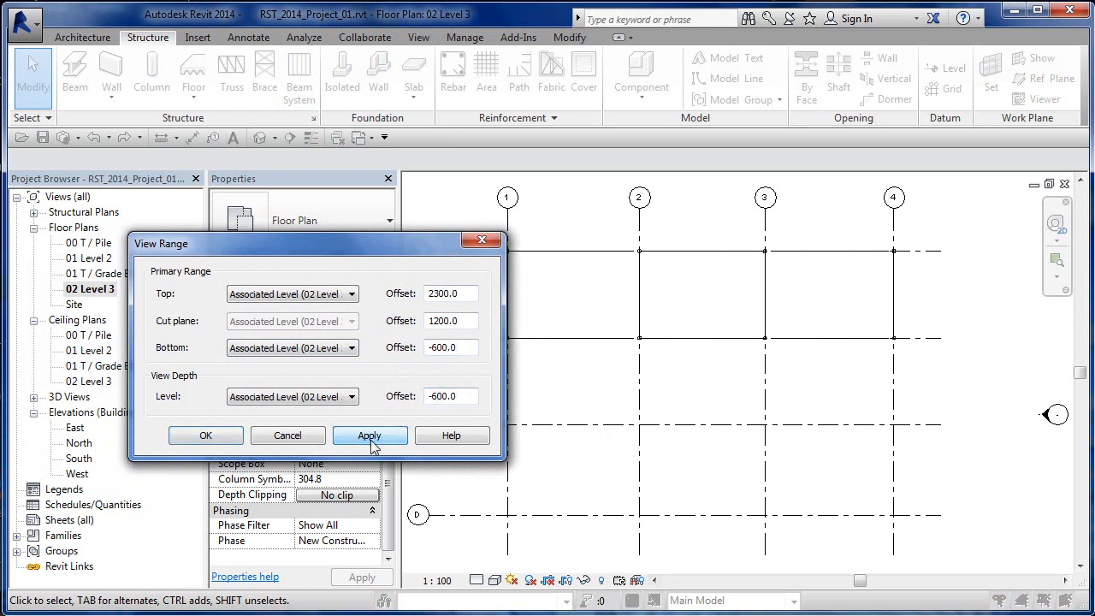
pyautogui.click(206, 437)
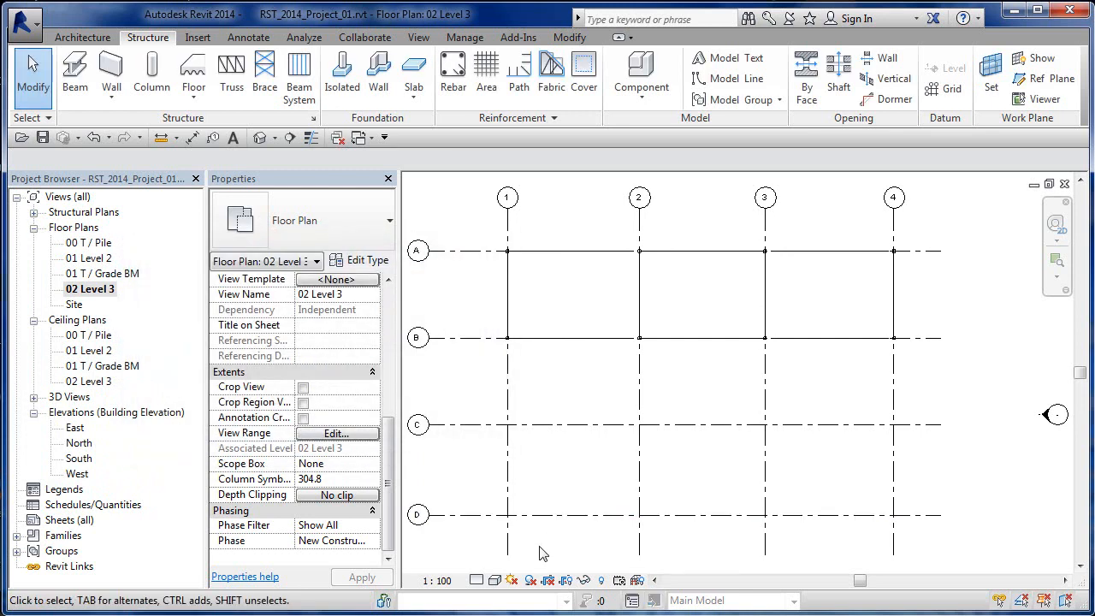
# Step: Set the detail level of the 02 Level 3 floor plan to Medium
pyautogui.click(476, 580)
pyautogui.click(509, 546)
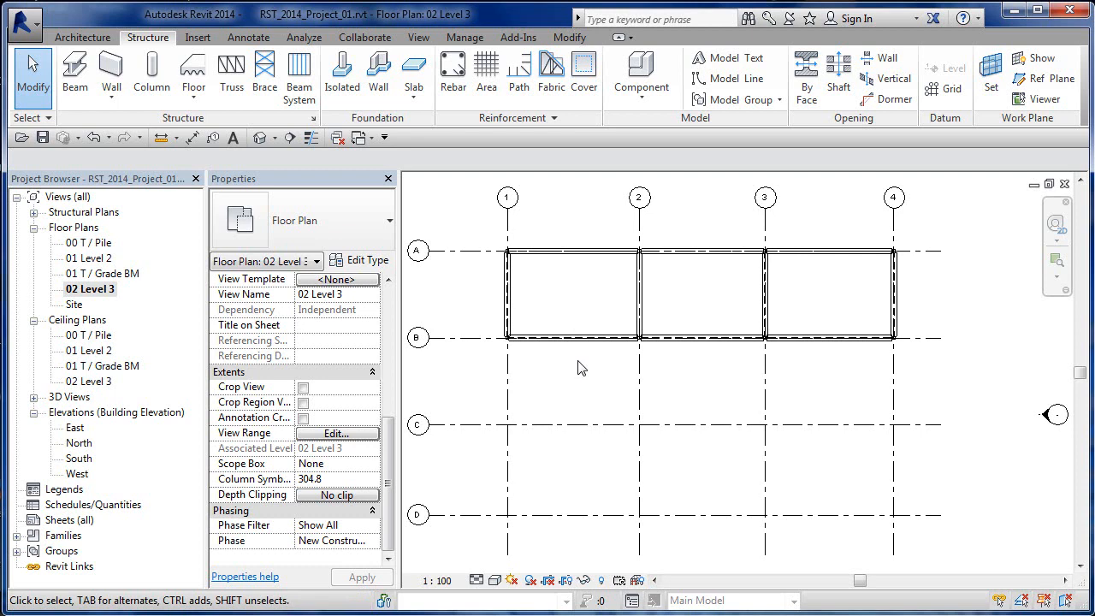
# Step: On the 01 Level 2 floor plan, set the view range's Bottom offset and View Depth level offset to -600
pyautogui.doubleClick(106, 259)
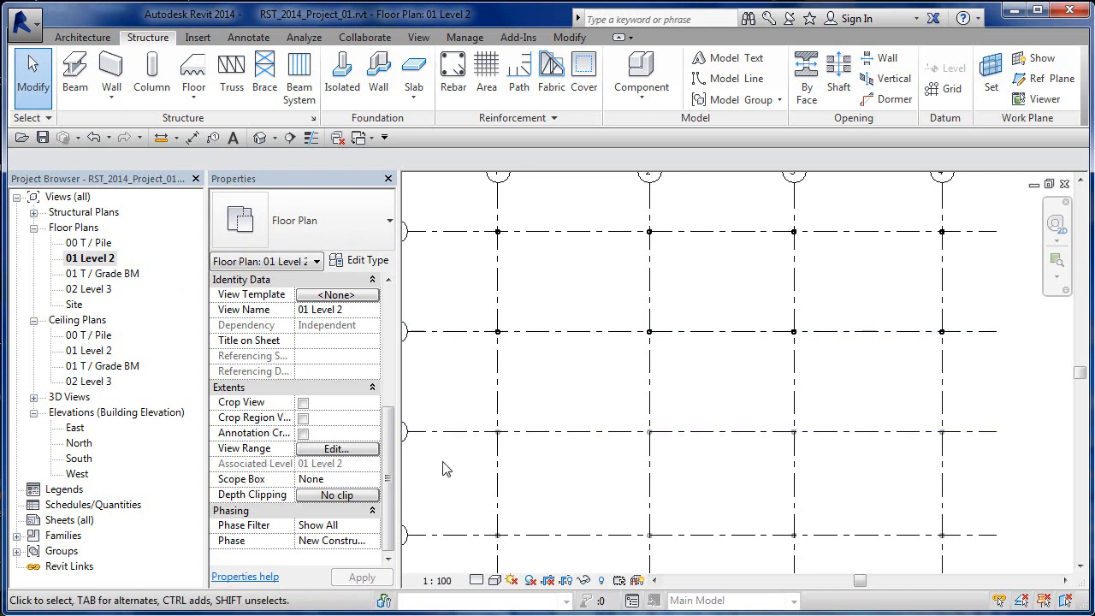
pyautogui.click(350, 454)
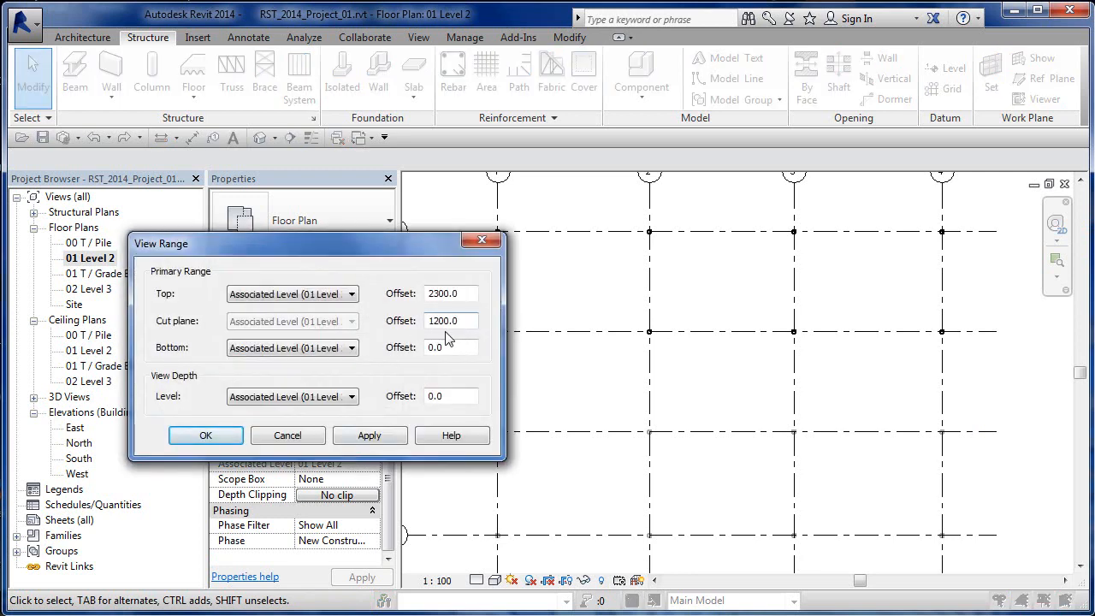
pyautogui.moveTo(469, 345); pyautogui.dragTo(418, 354)
pyautogui.write('-6')
pyautogui.moveTo(466, 393); pyautogui.dragTo(380, 410)
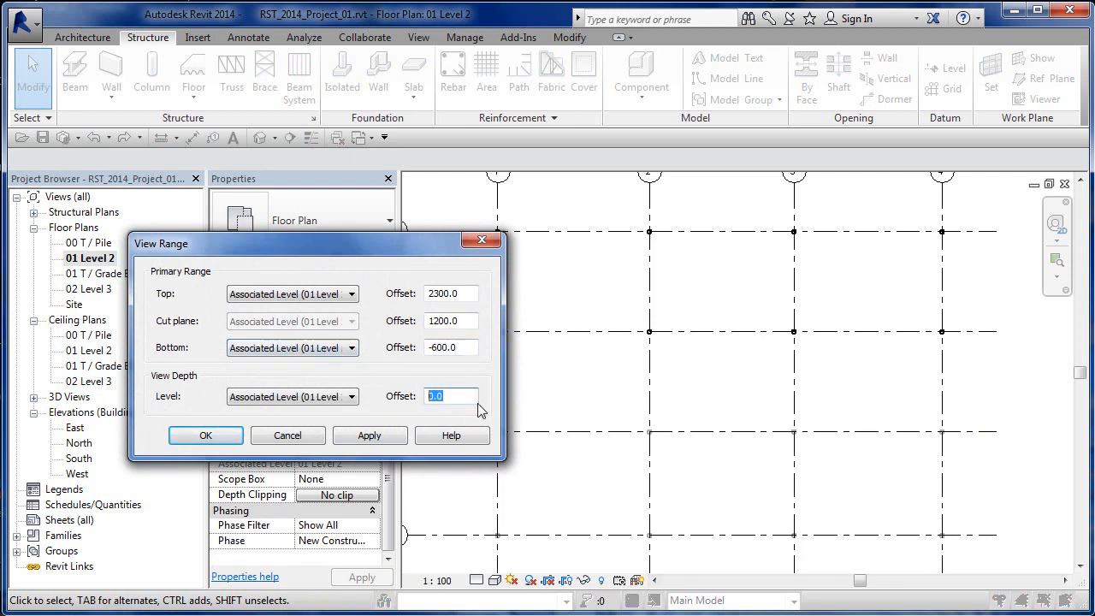
pyautogui.write('-6')
pyautogui.click(368, 434)
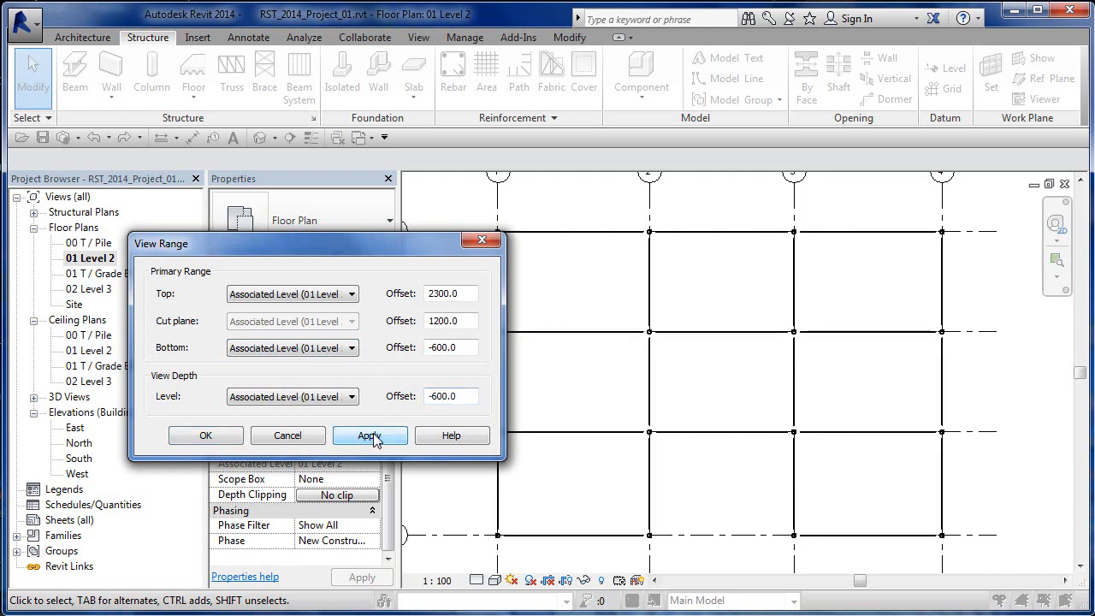
pyautogui.click(229, 440)
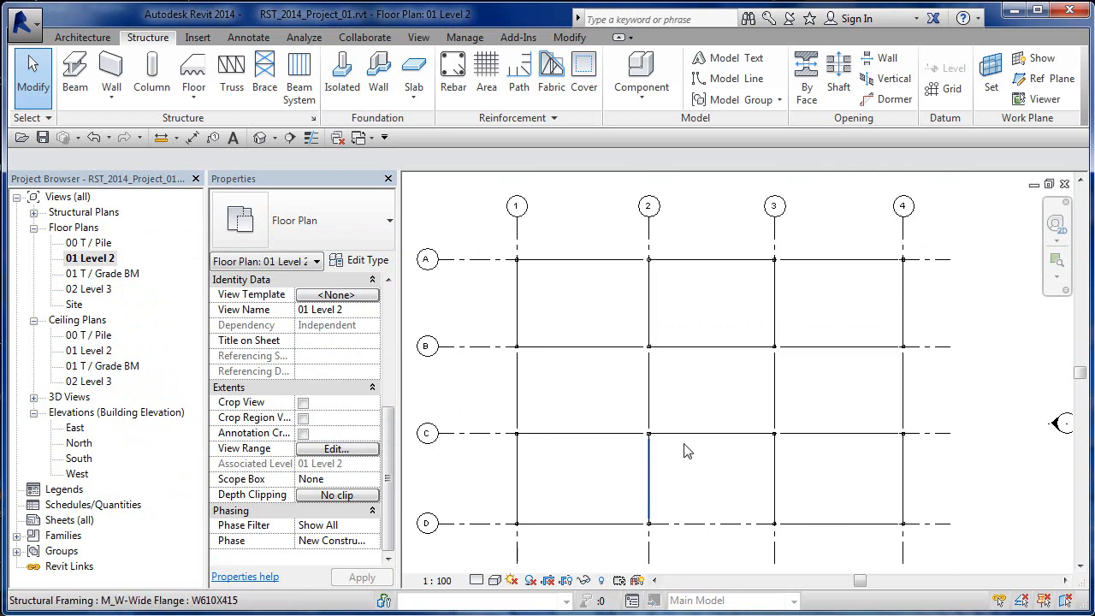
# Step: Show the 01 Level 2 floor plan at Medium detail to check the beams, and return it to Coarse
pyautogui.click(478, 581)
pyautogui.click(513, 546)
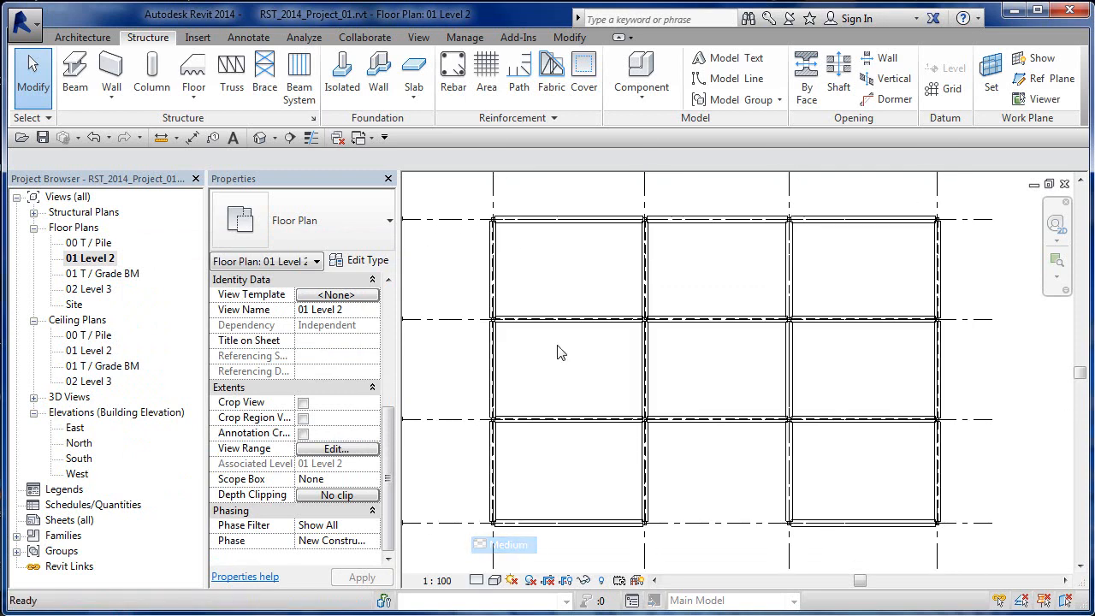
pyautogui.click(481, 579)
pyautogui.click(506, 545)
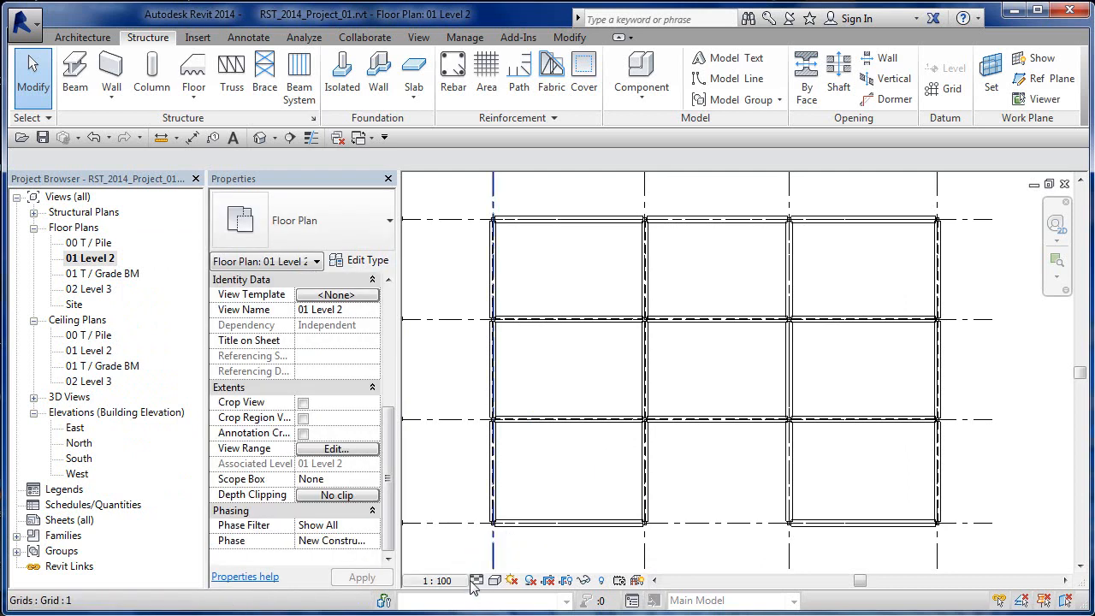
pyautogui.click(477, 581)
pyautogui.click(505, 526)
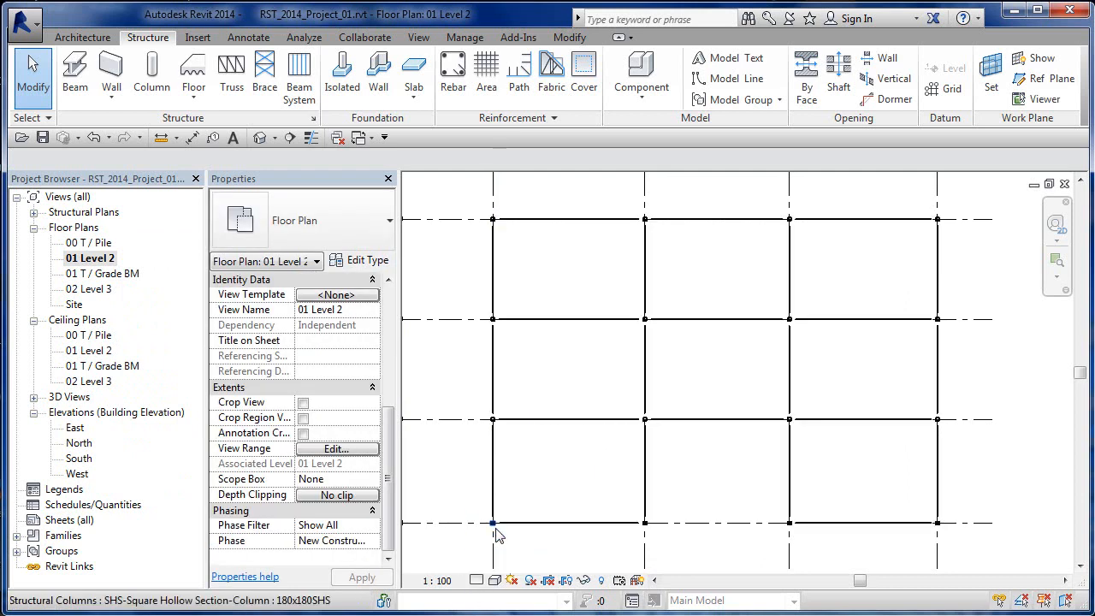
# Step: Return to the 02 Level 3 floor plan and set its detail level to Coarse
pyautogui.doubleClick(94, 288)
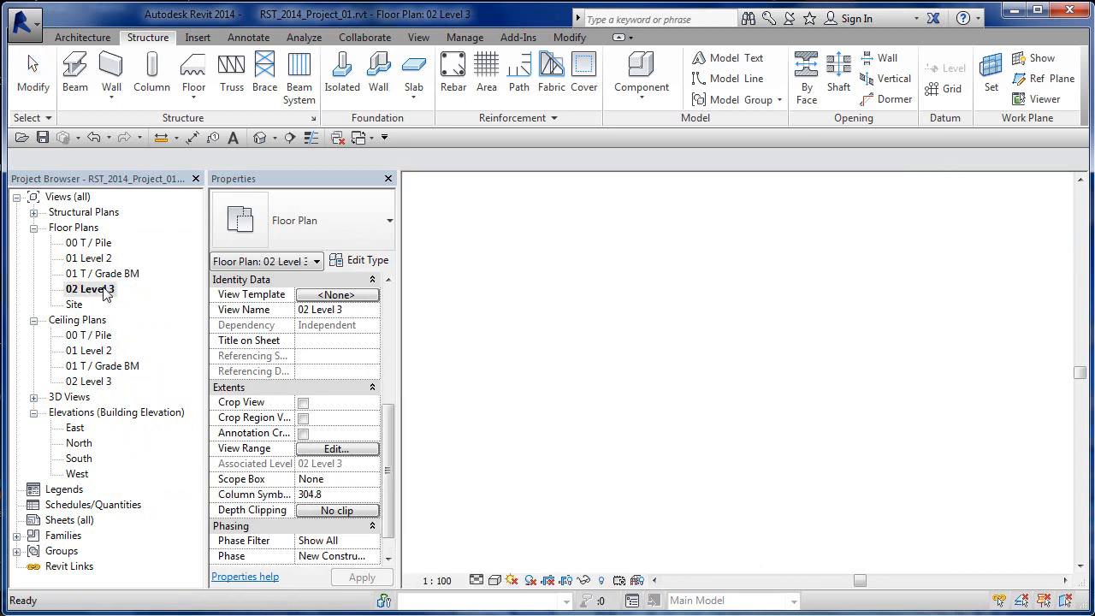
pyautogui.click(476, 581)
pyautogui.click(503, 527)
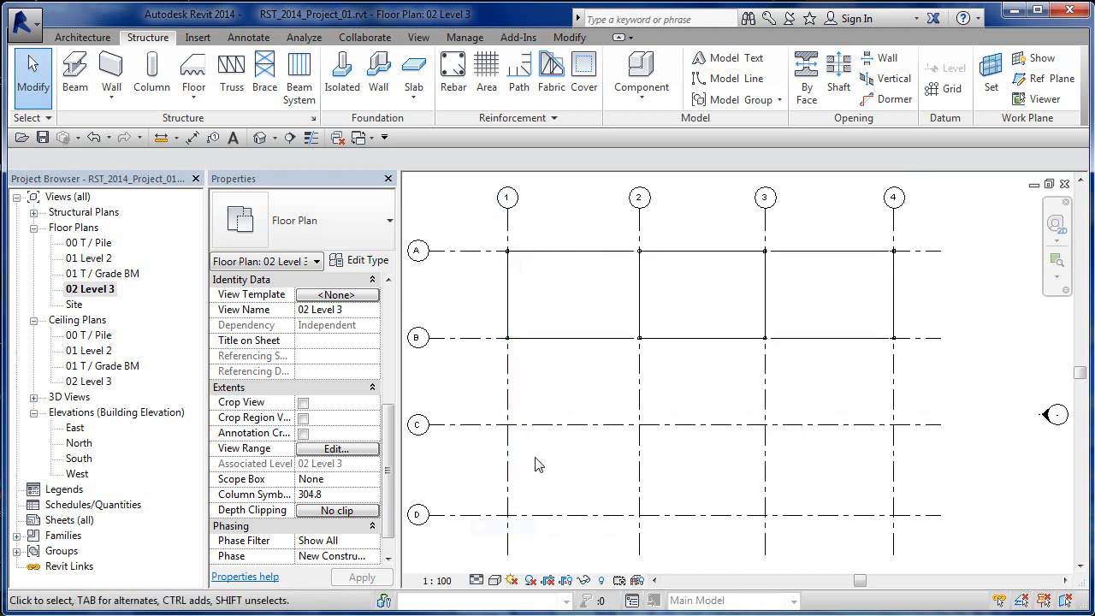
# Step: Open the 01 T / Grade BM floor plan and examine the grade beam layout along the grid lines
pyautogui.doubleClick(112, 275)
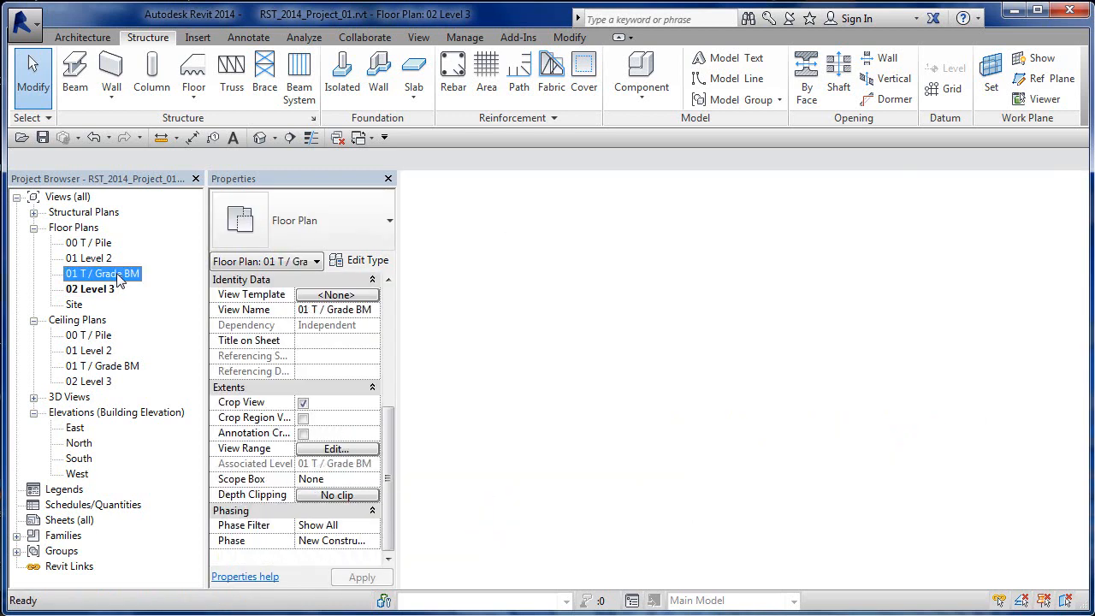
pyautogui.moveTo(668, 477); pyautogui.dragTo(591, 395, button='middle')
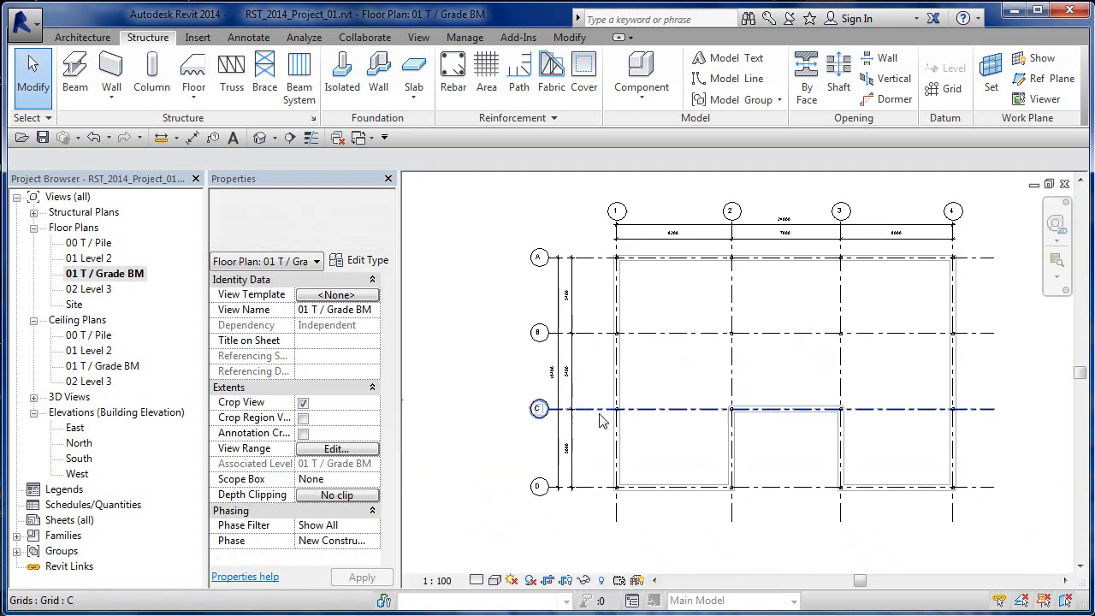
pyautogui.scroll(4, 633, 450)
pyautogui.click(477, 581)
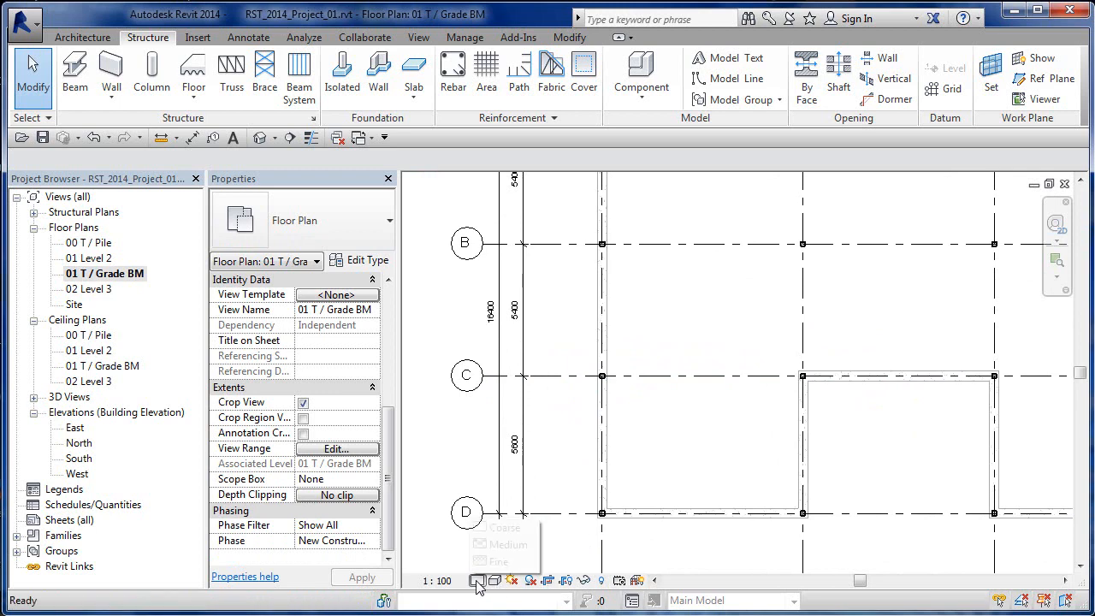
pyautogui.click(655, 422)
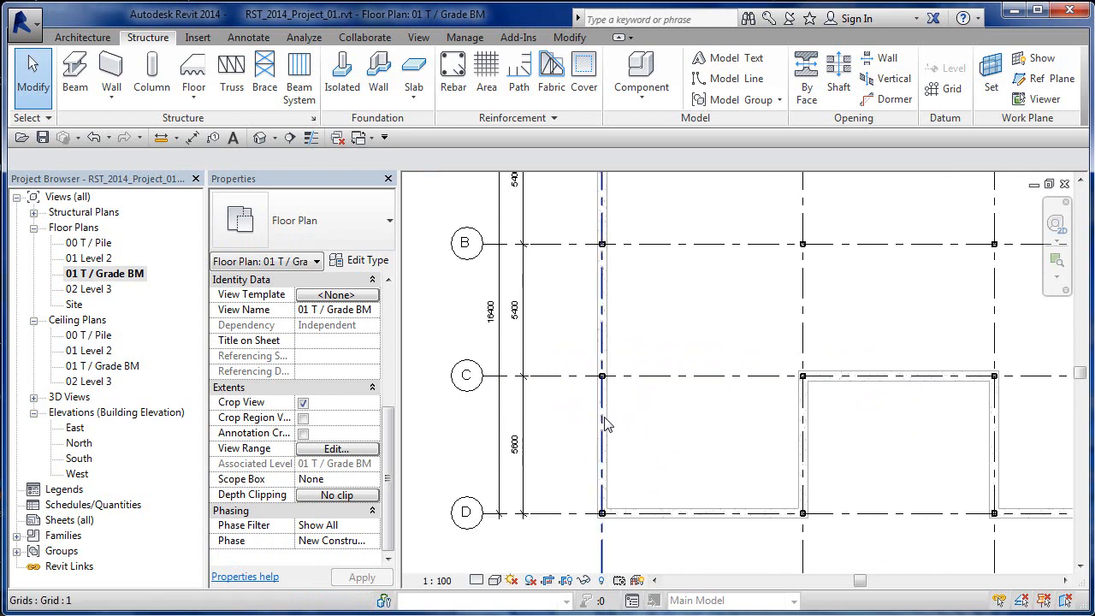
pyautogui.scroll(-4, 621, 415)
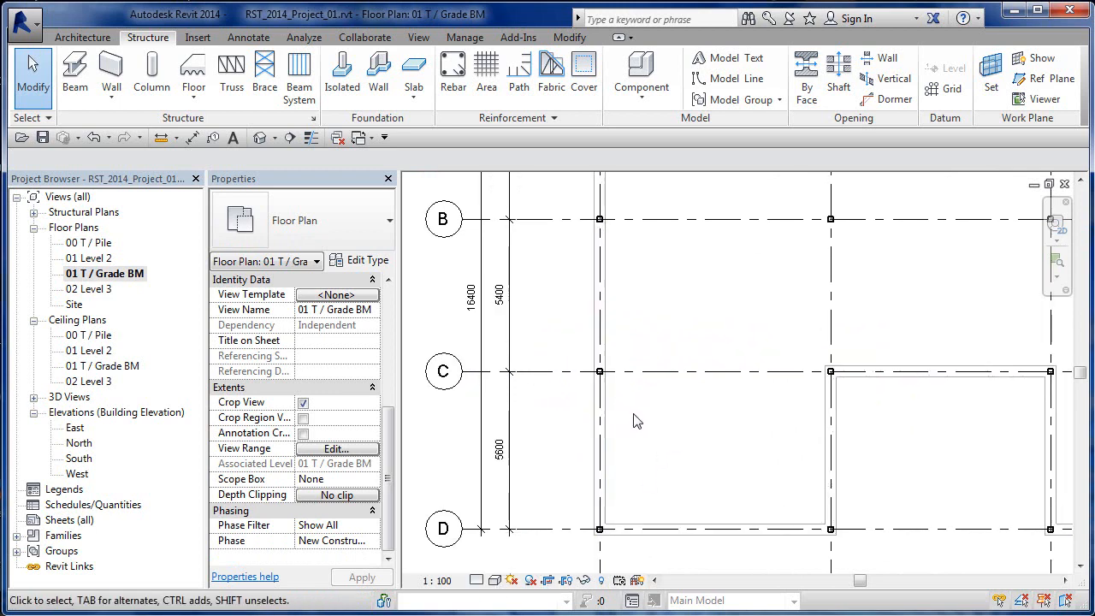
pyautogui.moveTo(647, 420); pyautogui.dragTo(598, 453, button='middle')
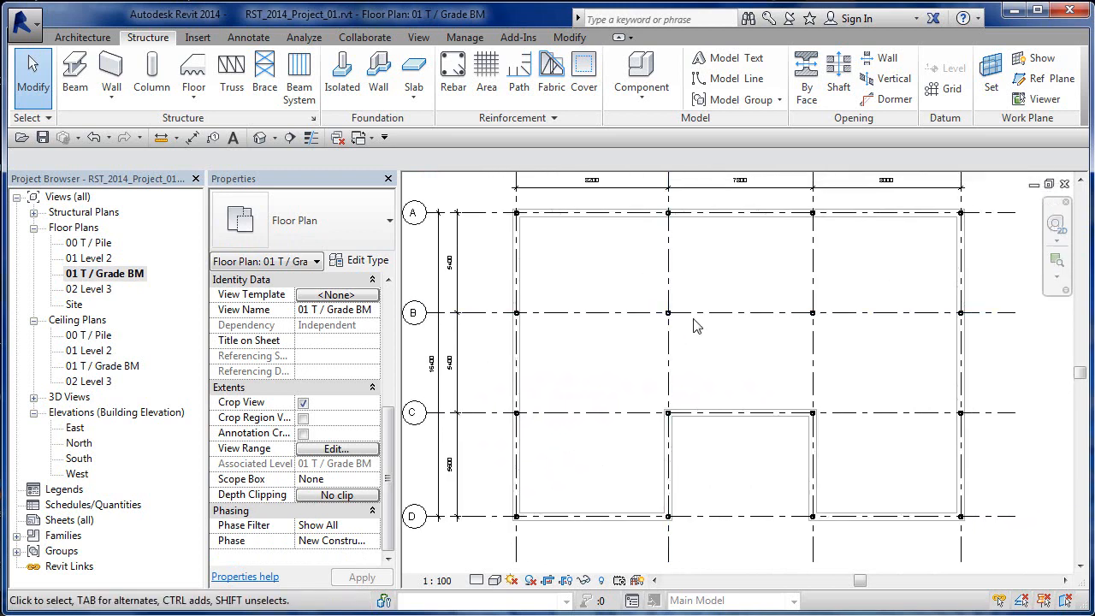
pyautogui.moveTo(696, 325); pyautogui.dragTo(670, 338, button='middle')
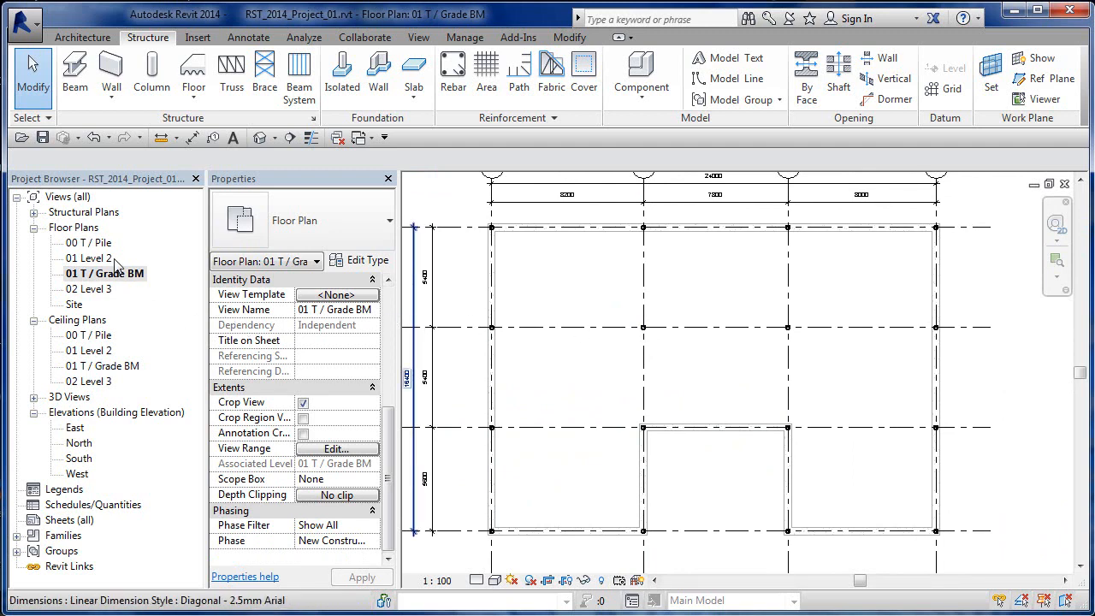
pyautogui.moveTo(707, 405)
pyautogui.mouseDown(button='middle')
pyautogui.moveTo(709, 396)
pyautogui.moveTo(699, 403)
pyautogui.mouseUp(button='middle')
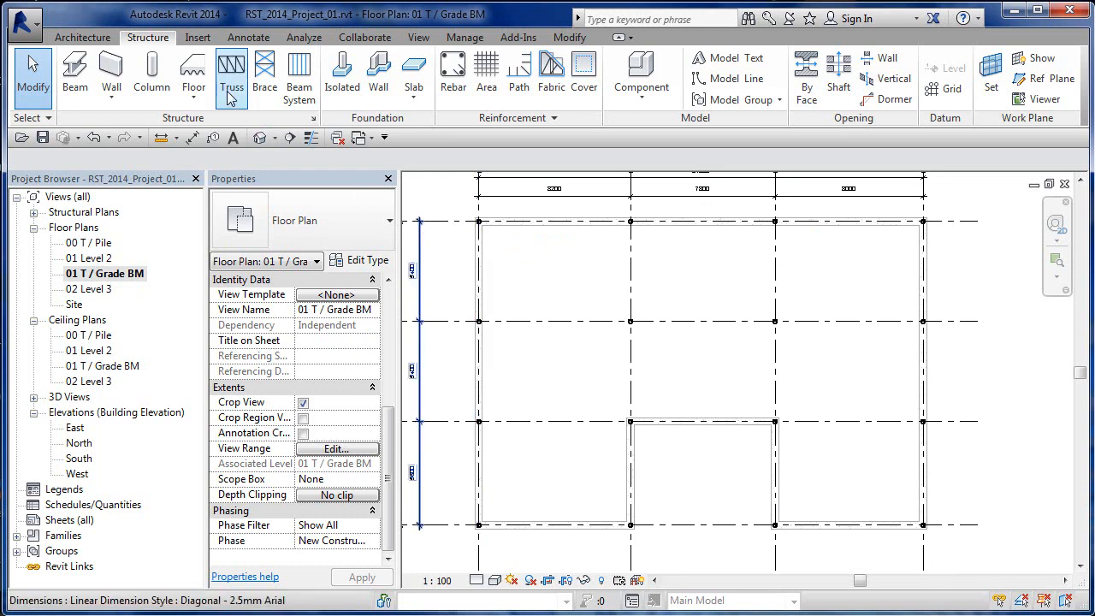
# Step: Start a structural floor on the grade beam level and duplicate the Generic 150mm floor type as Conc 150mm
pyautogui.click(194, 70)
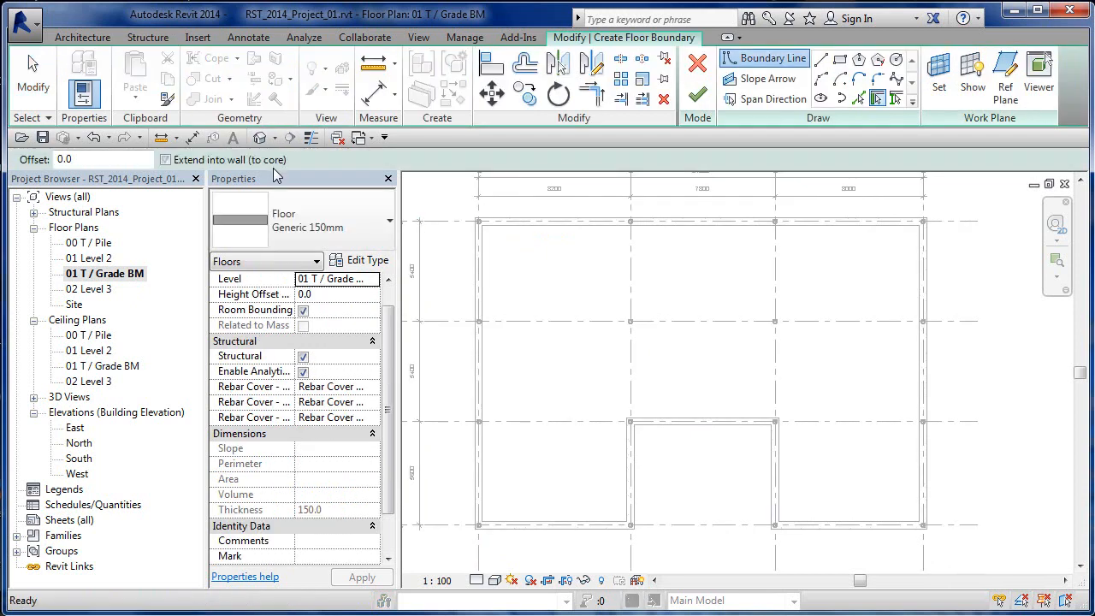
pyautogui.click(340, 228)
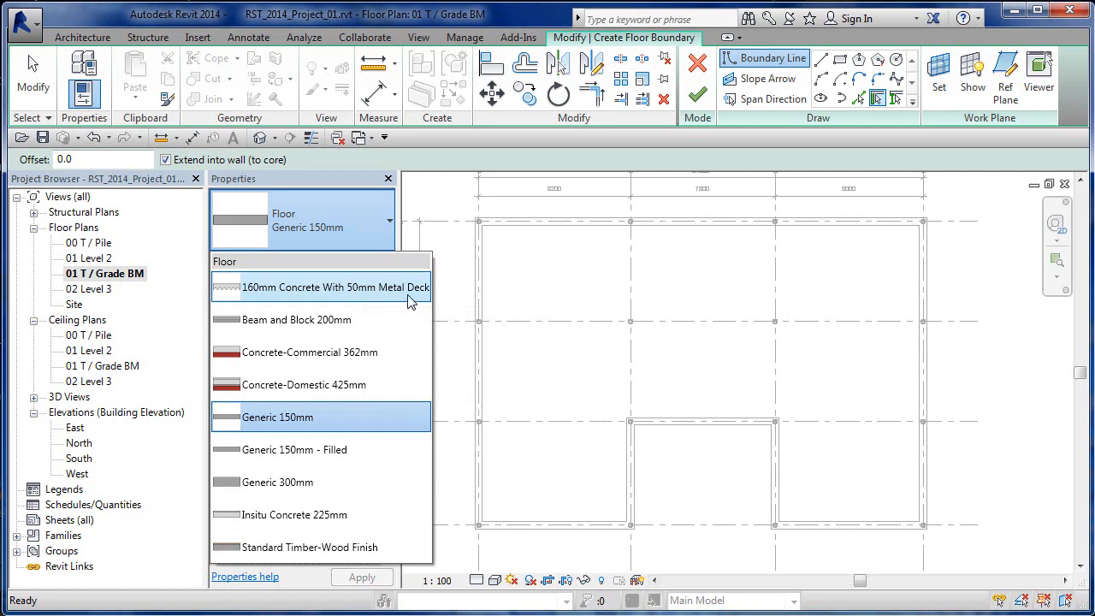
pyautogui.click(343, 417)
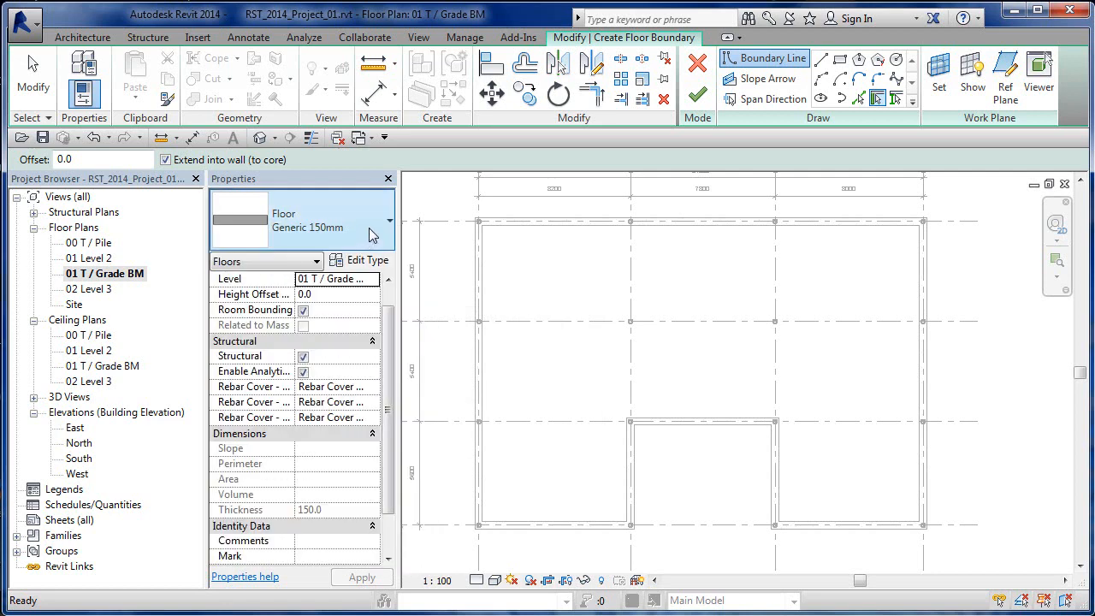
pyautogui.click(361, 260)
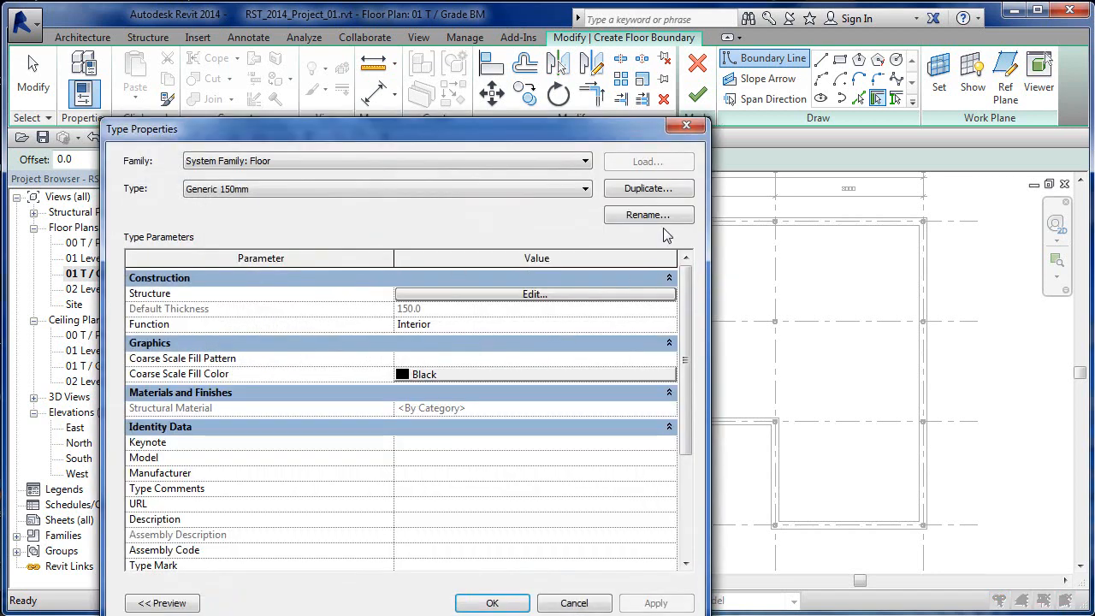
pyautogui.click(648, 188)
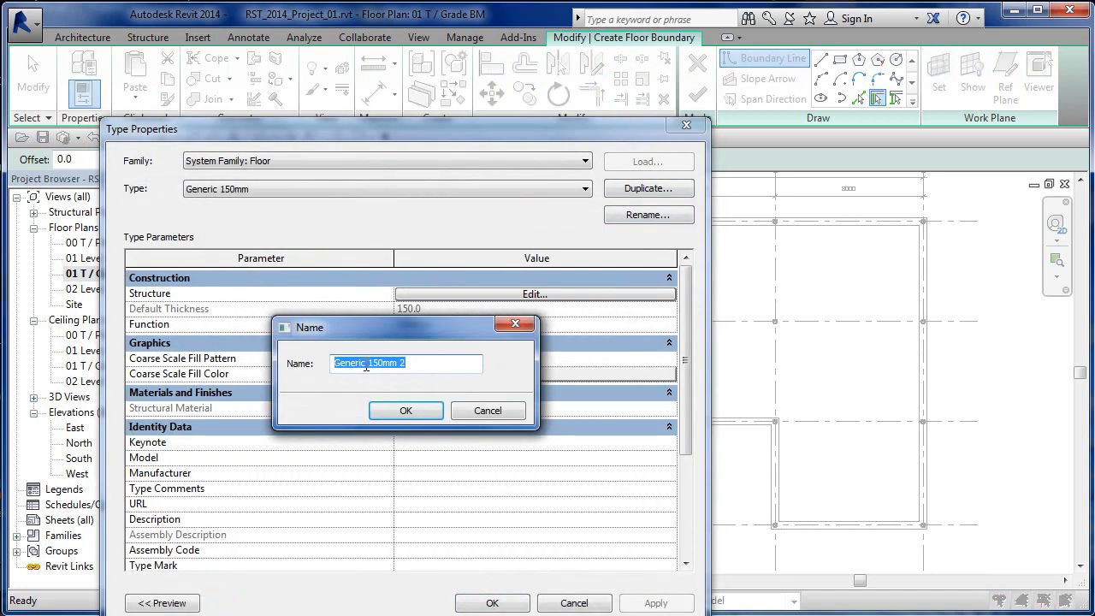
pyautogui.doubleClick(363, 363)
pyautogui.write('Conc')
pyautogui.click(409, 412)
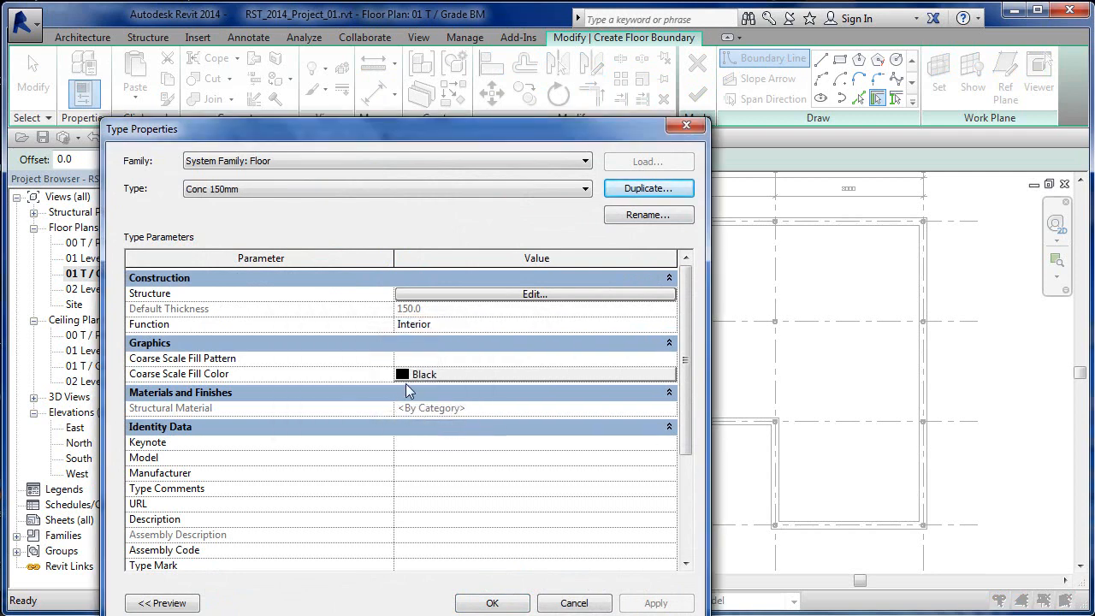
# Step: Assign the Concrete, Cast In Situ material to the structure layer of the Conc 150mm floor type and apply the type
pyautogui.click(479, 295)
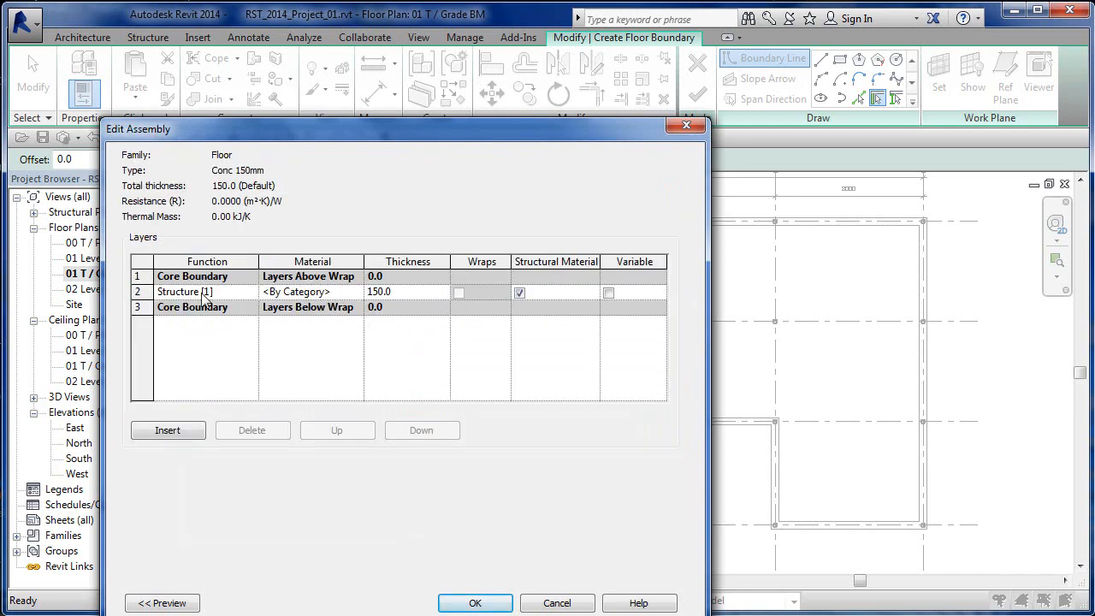
pyautogui.click(357, 295)
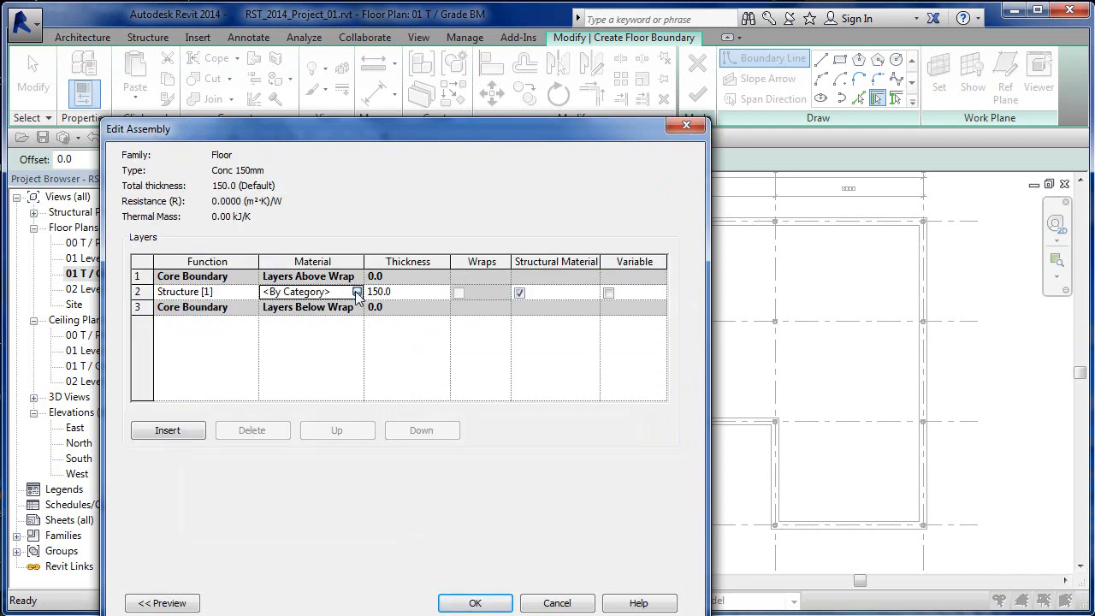
pyautogui.click(357, 292)
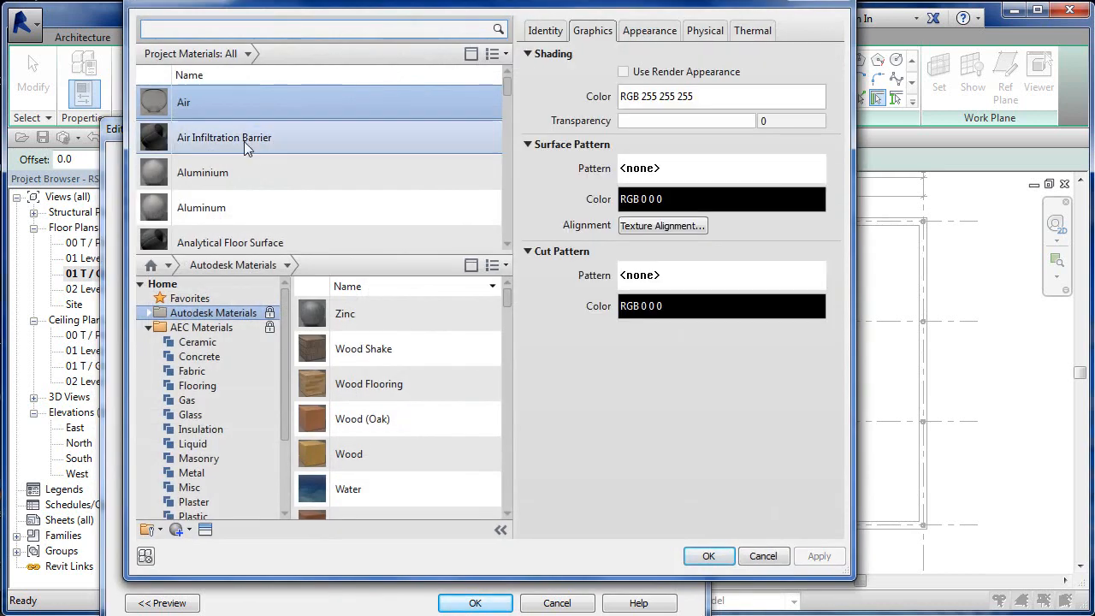
pyautogui.click(273, 30)
pyautogui.write('conc')
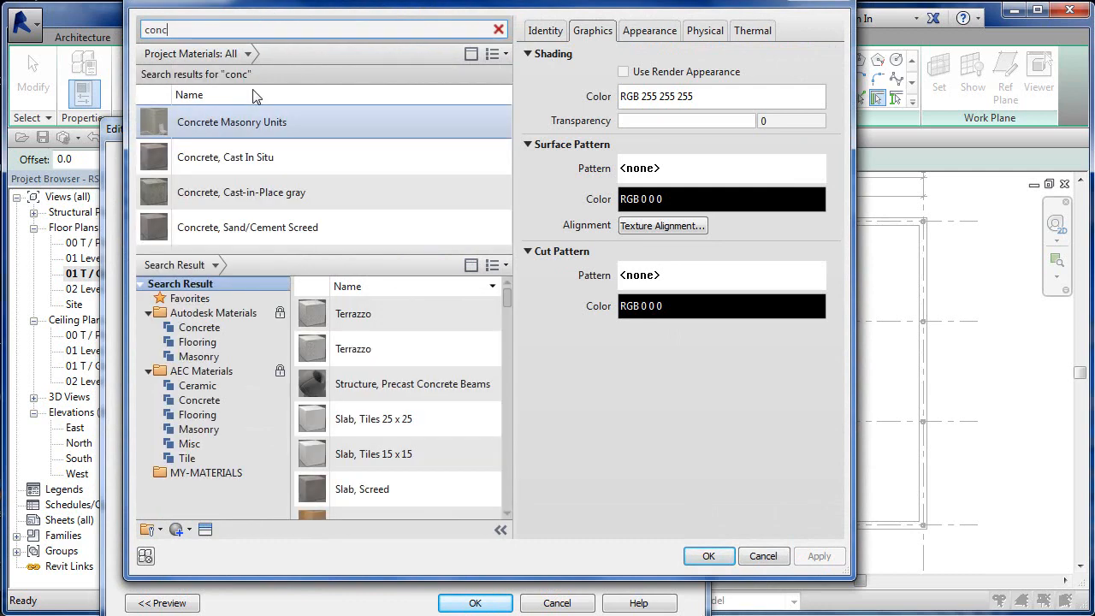
pyautogui.click(261, 163)
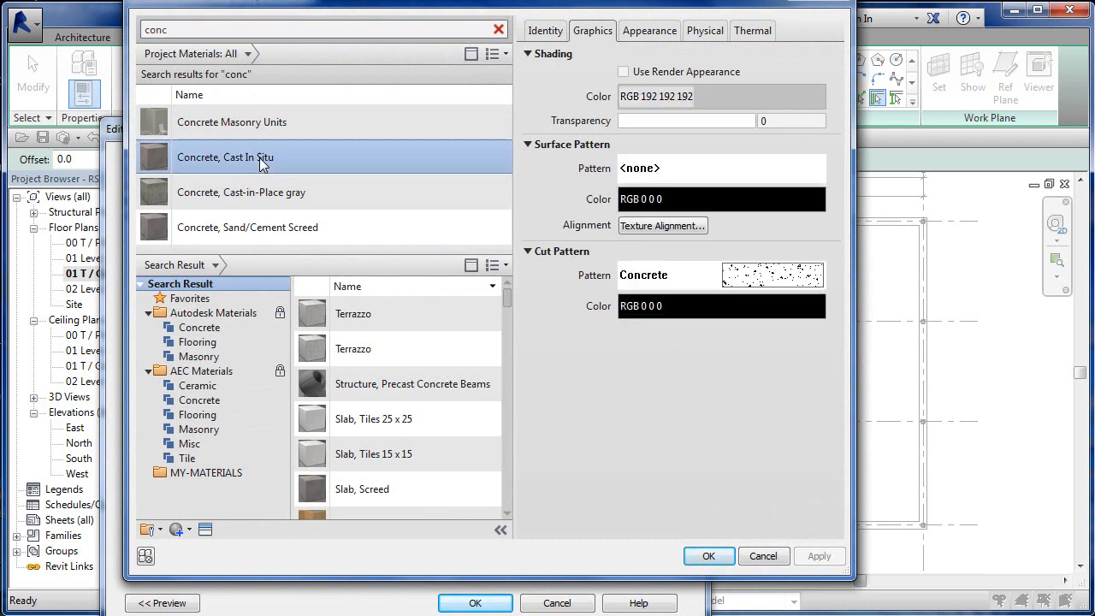
pyautogui.click(710, 557)
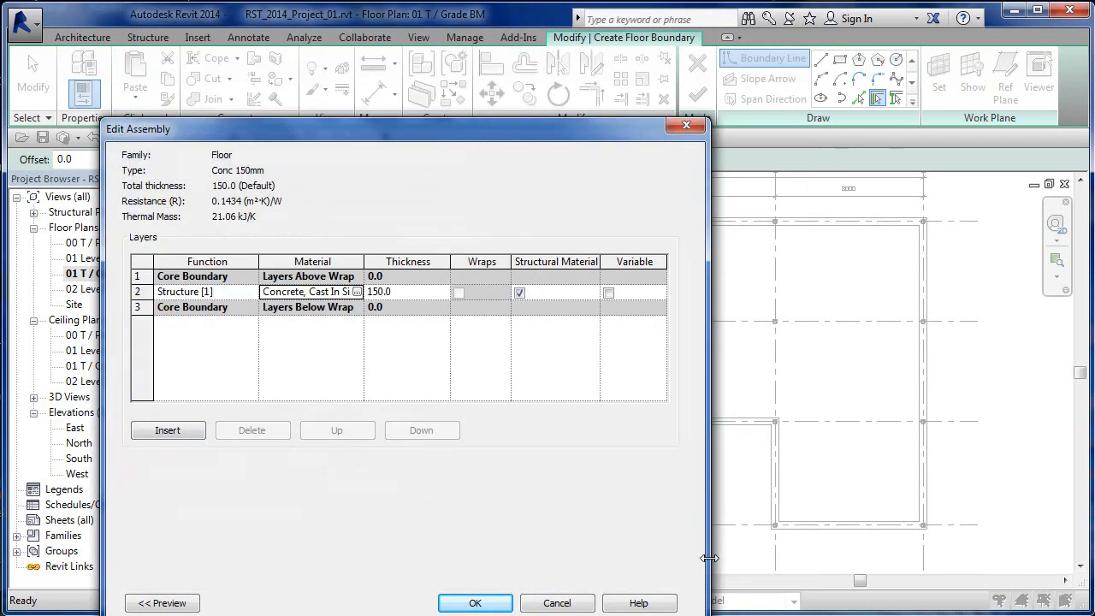
pyautogui.click(485, 604)
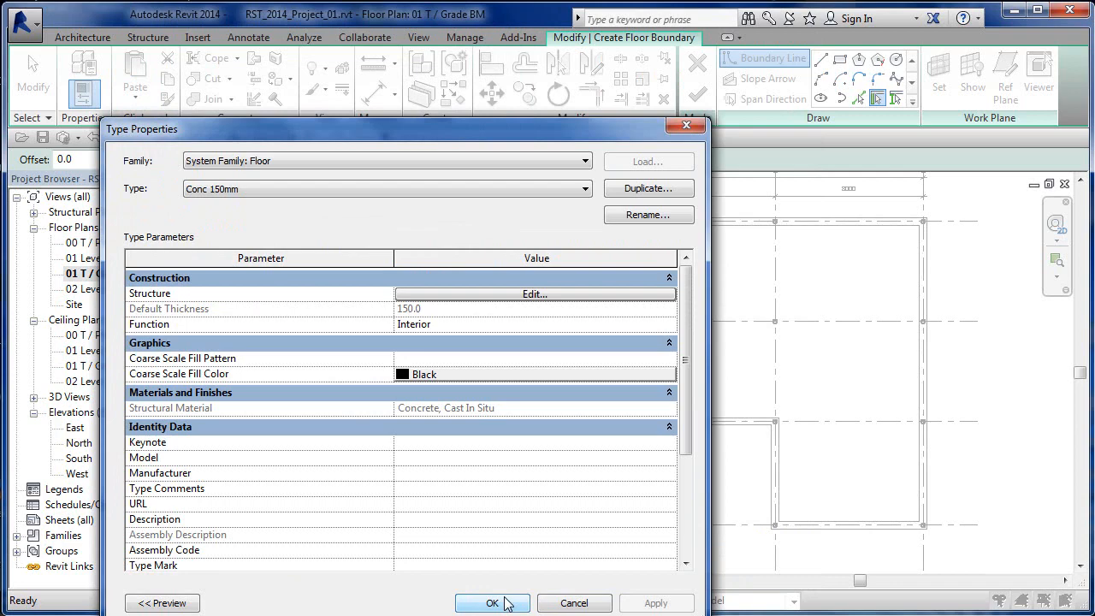
pyautogui.click(509, 603)
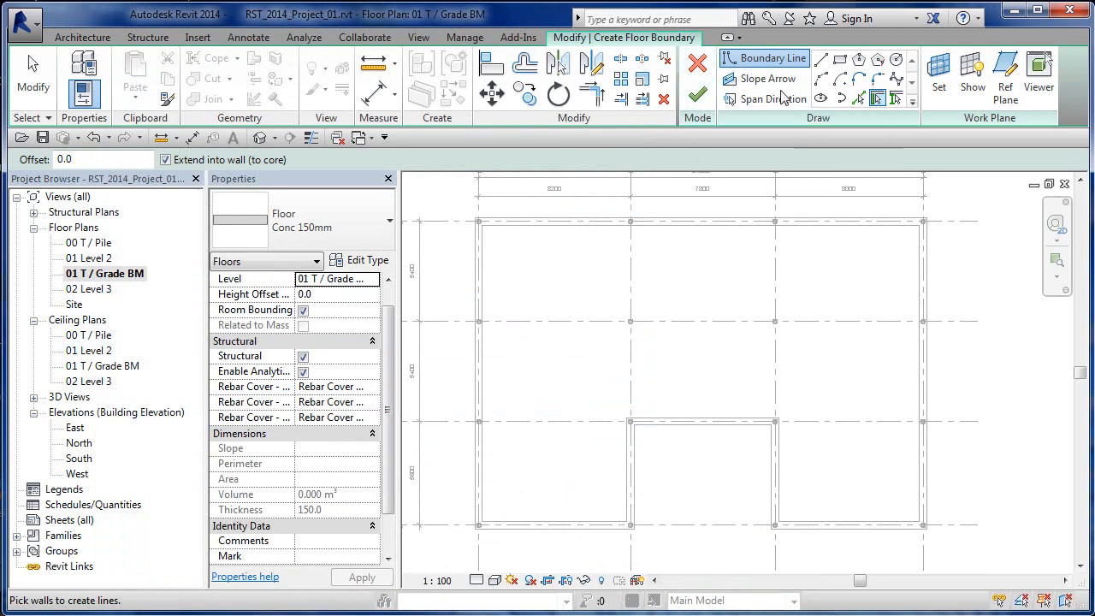
pyautogui.click(878, 99)
pyautogui.click(897, 100)
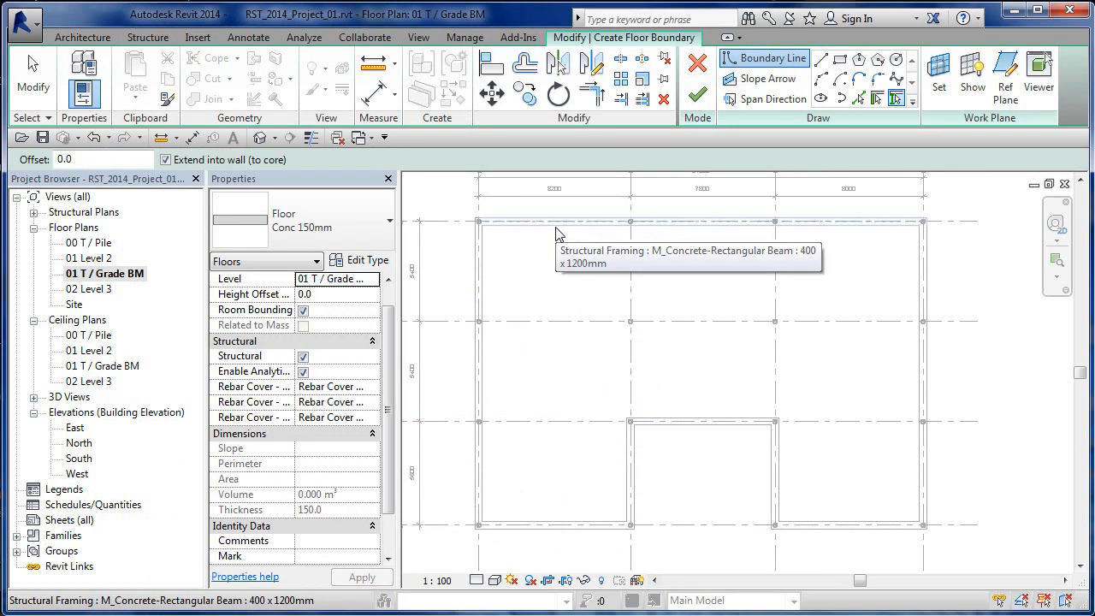
pyautogui.click(165, 160)
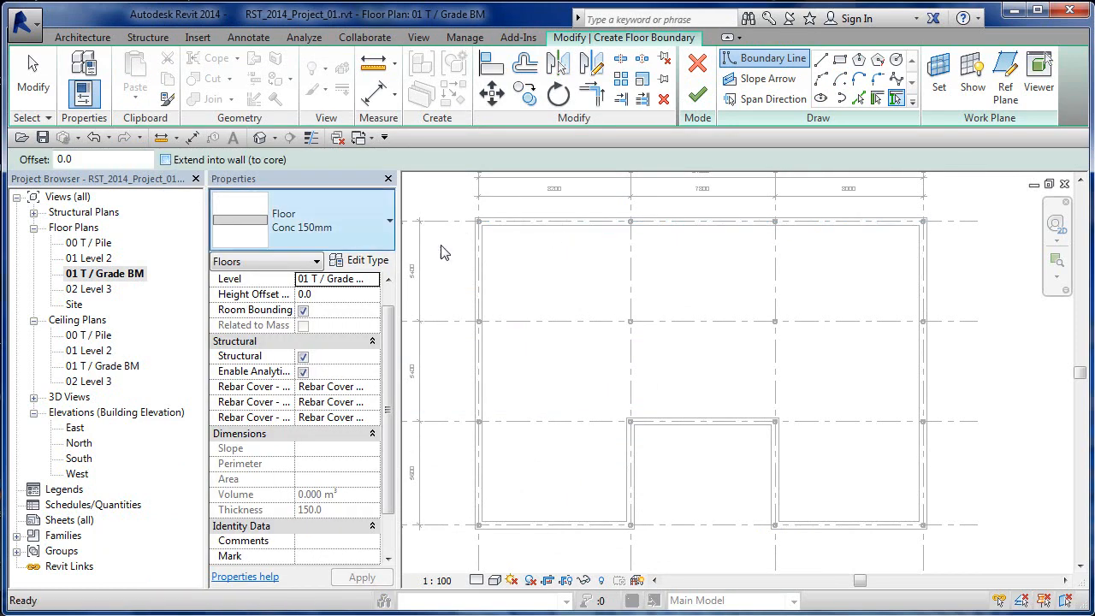
pyautogui.click(538, 231)
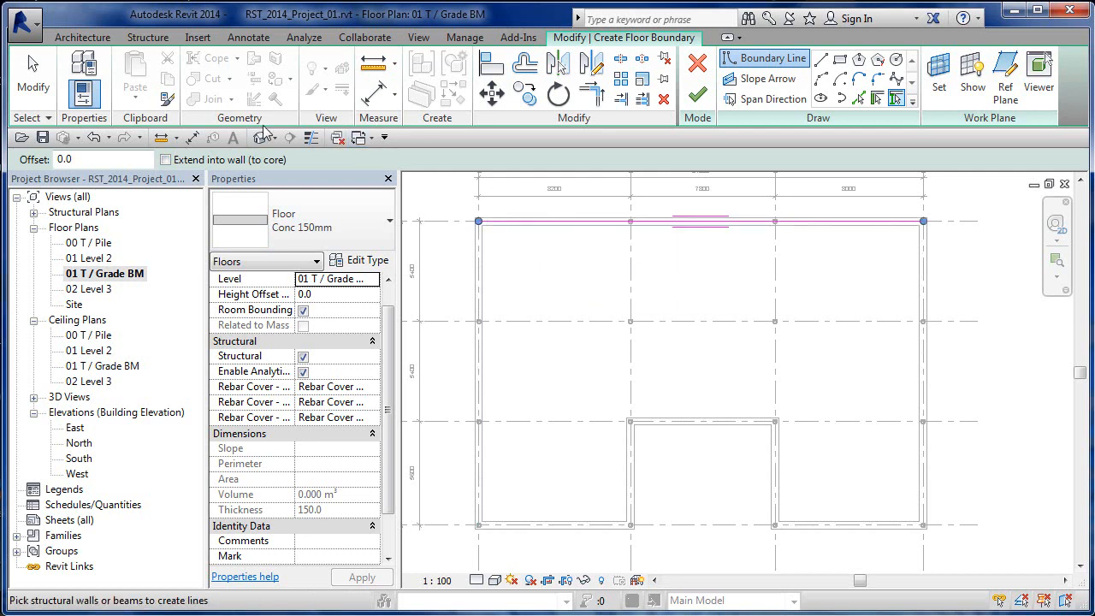
pyautogui.click(94, 137)
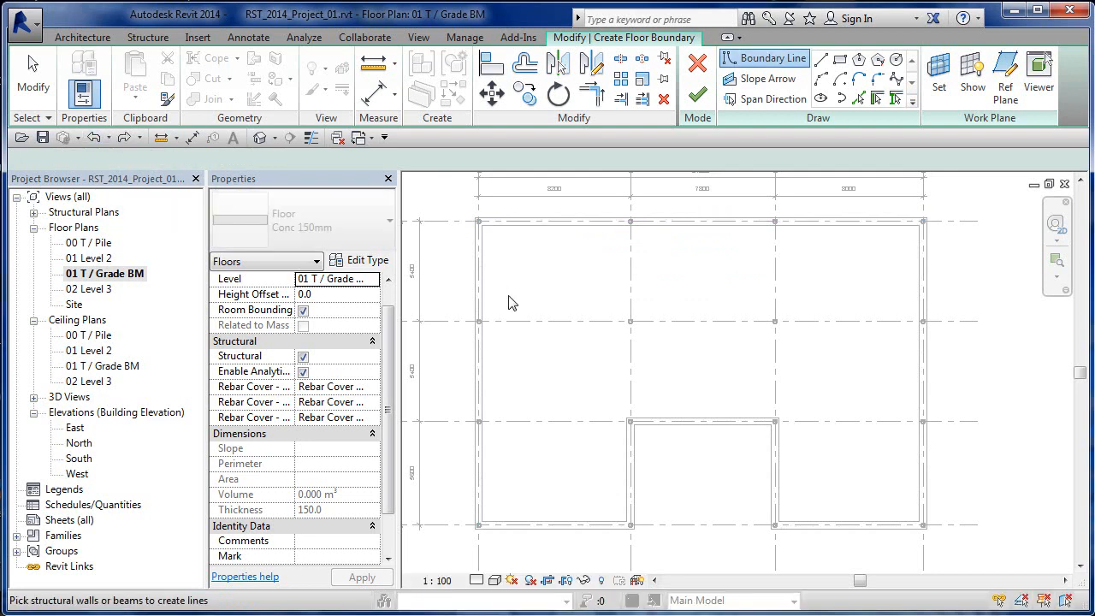
# Step: Pick the floor-side beam edges along grids A and 4, the D segment between 3 and 4, and the notch's grid 3 side as boundary lines
pyautogui.click(858, 98)
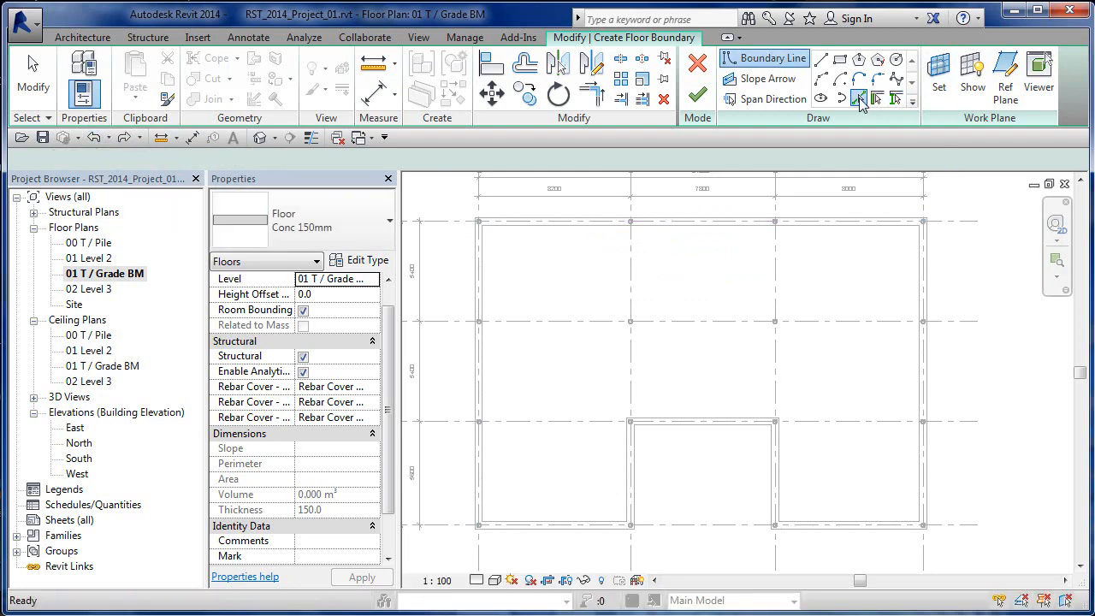
pyautogui.click(553, 227)
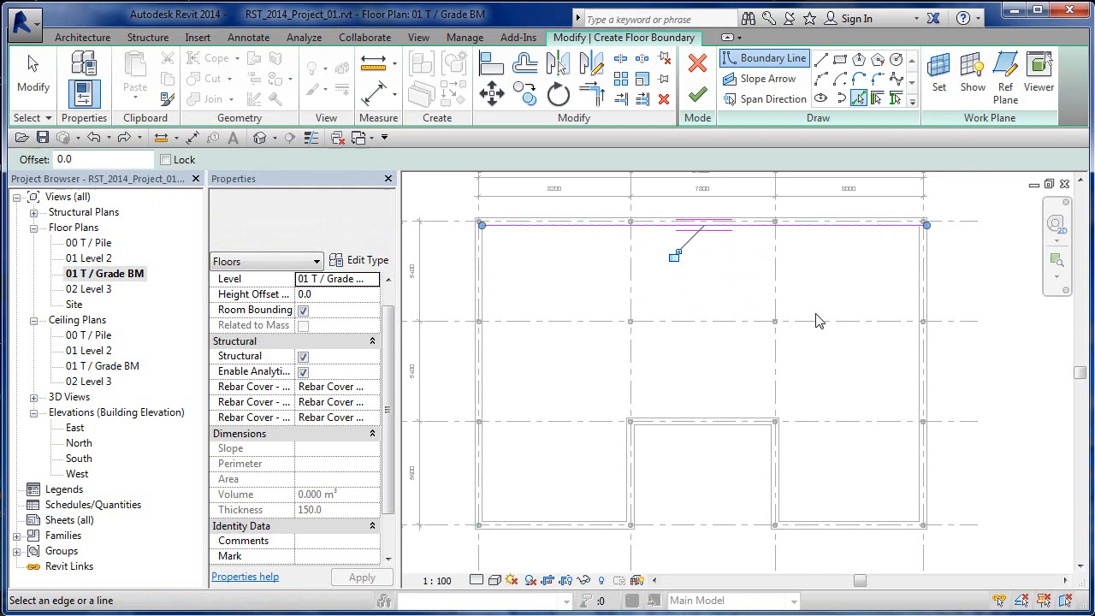
pyautogui.click(919, 282)
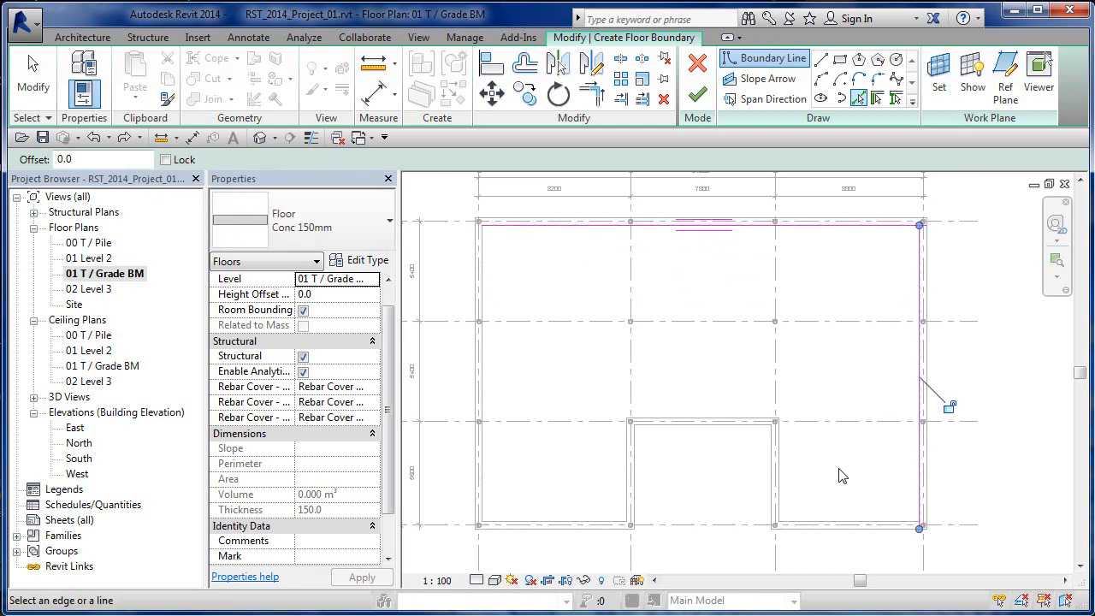
pyautogui.click(821, 523)
pyautogui.click(786, 464)
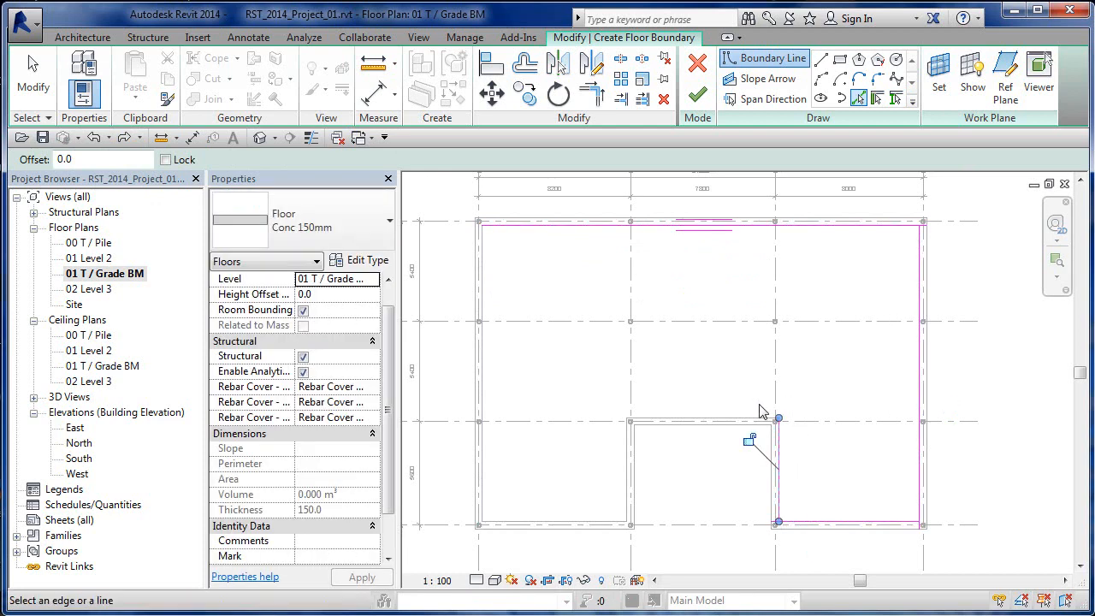
# Step: Pick the remaining floor-side beam edges around the notch on grids C and 2, then along grids D and 1, as boundary lines
pyautogui.scroll(3, 757, 419)
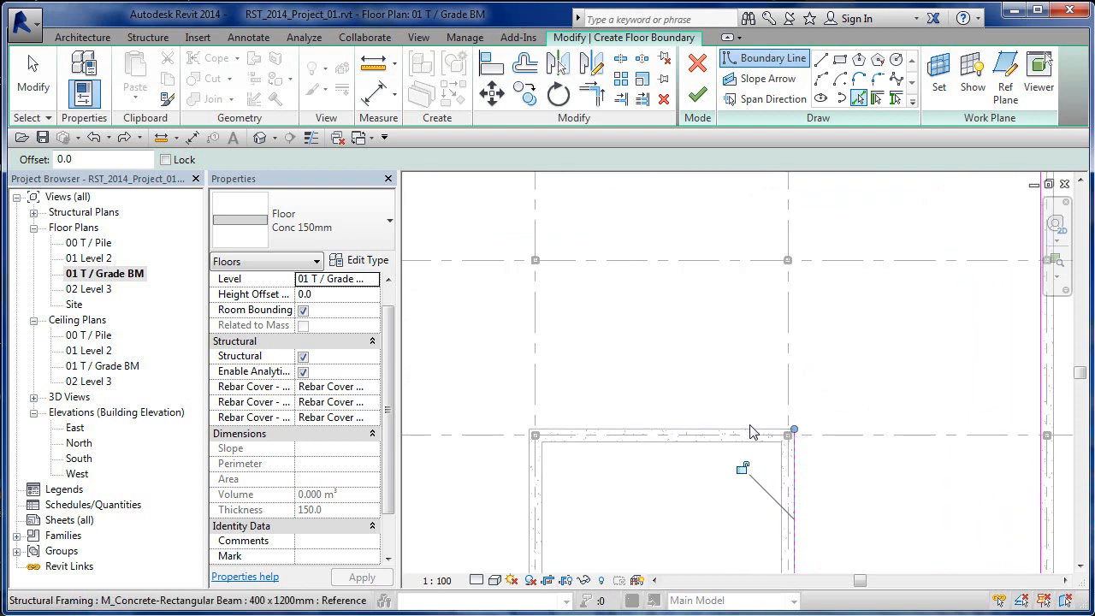
pyautogui.click(749, 434)
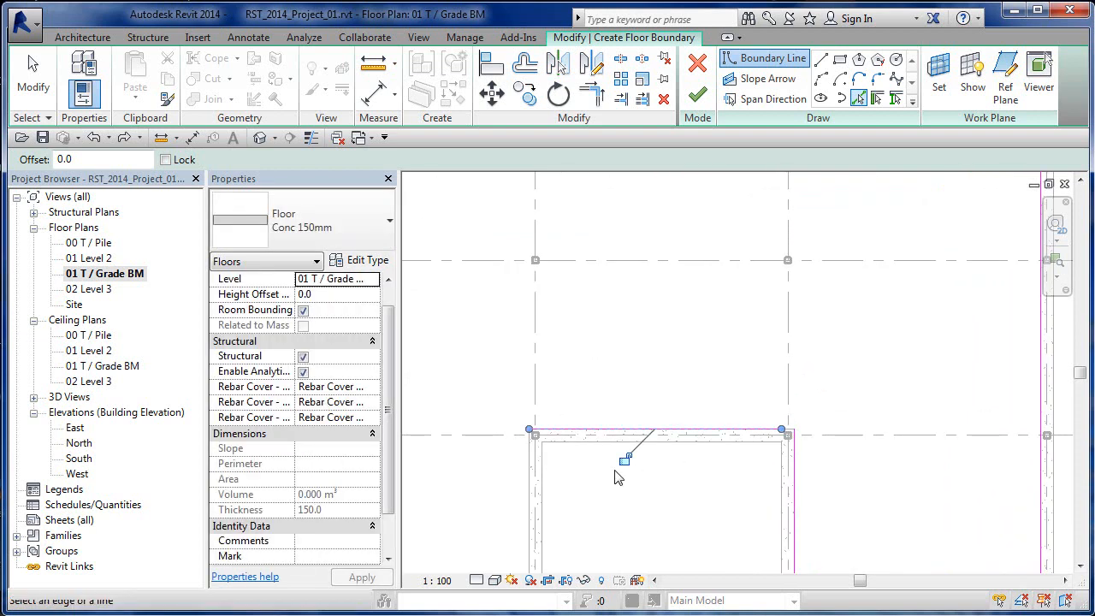
pyautogui.click(529, 498)
pyautogui.scroll(-3, 750, 396)
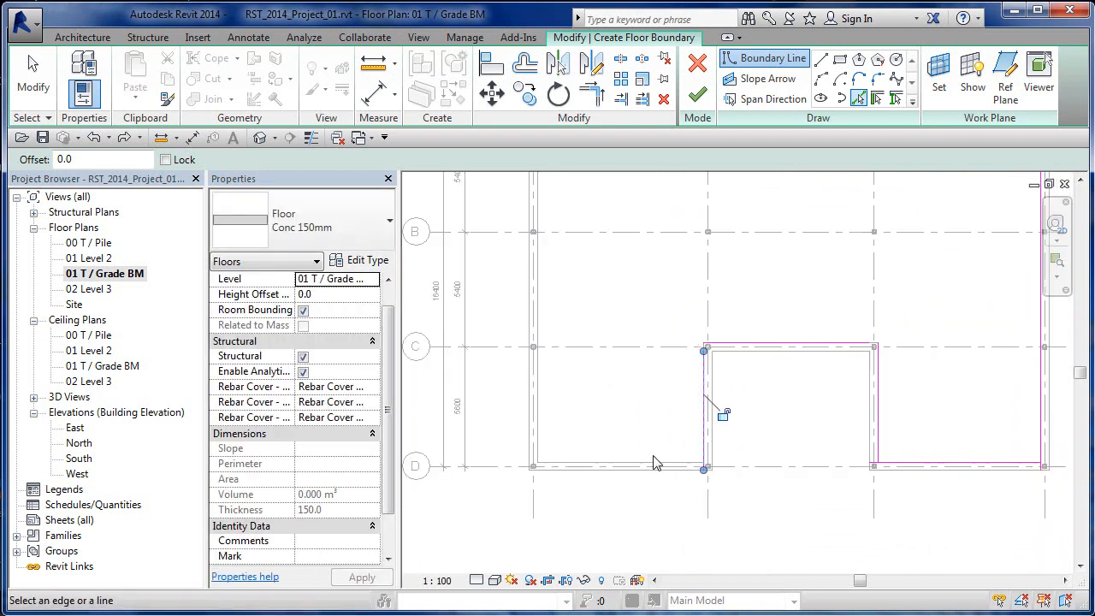
pyautogui.click(647, 468)
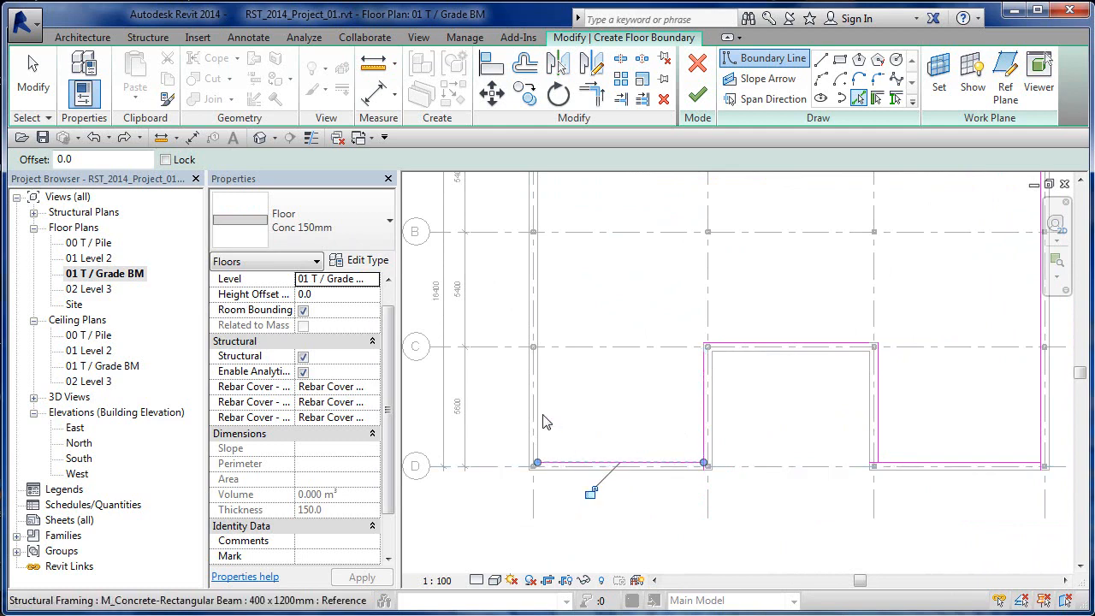
pyautogui.click(552, 412)
pyautogui.moveTo(596, 376); pyautogui.dragTo(591, 450, button='middle')
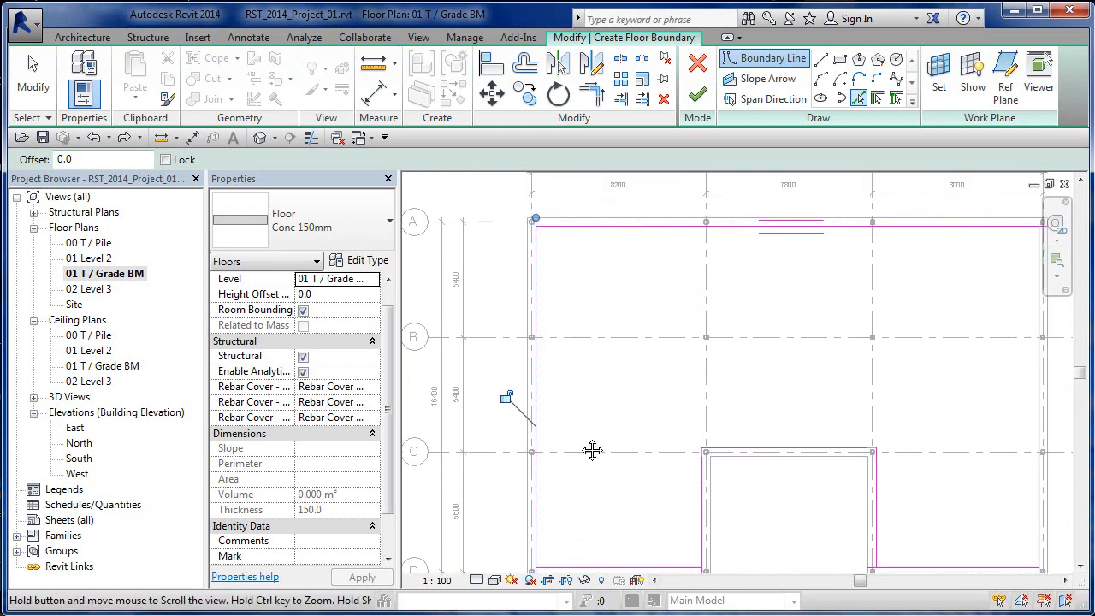
pyautogui.scroll(-3, 598, 419)
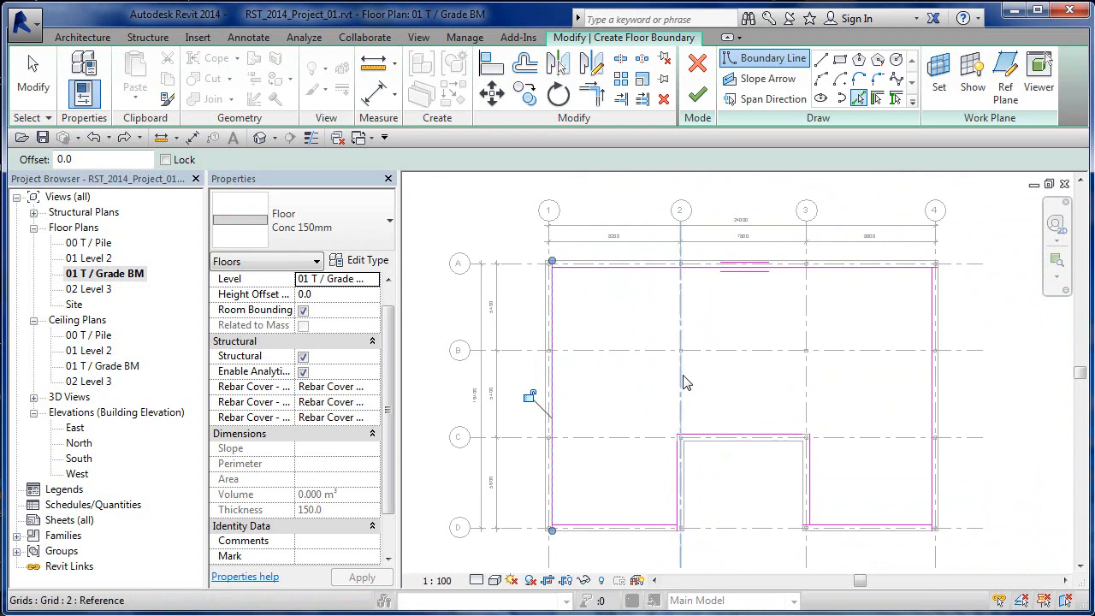
pyautogui.press('Escape')
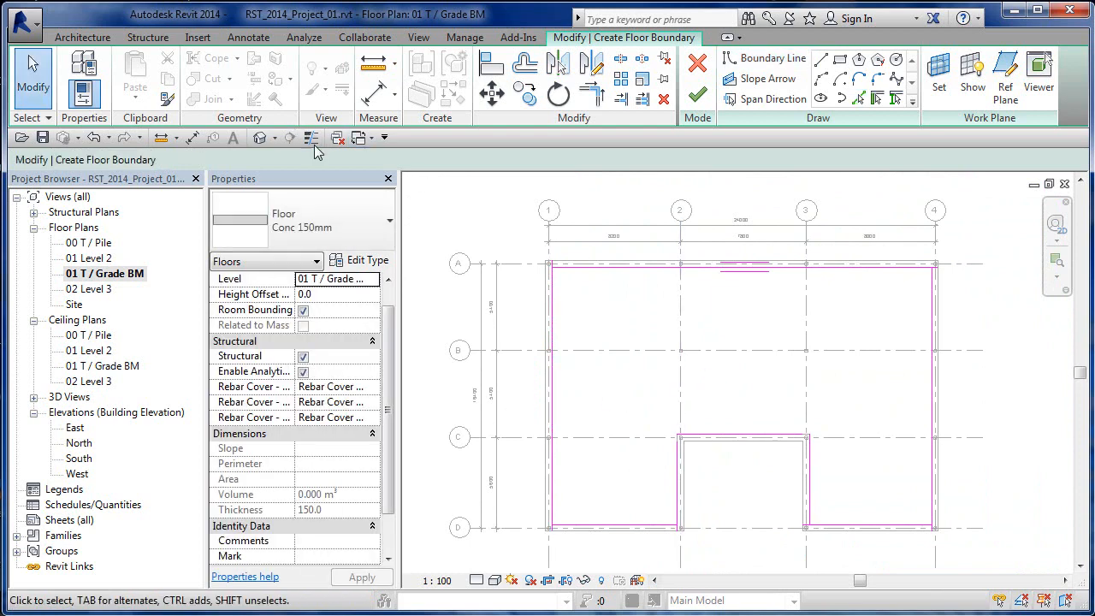
# Step: Trim the floor boundary lines to clean corners at grid intersections A-1, A-4 and D-4
pyautogui.scroll(3, 563, 276)
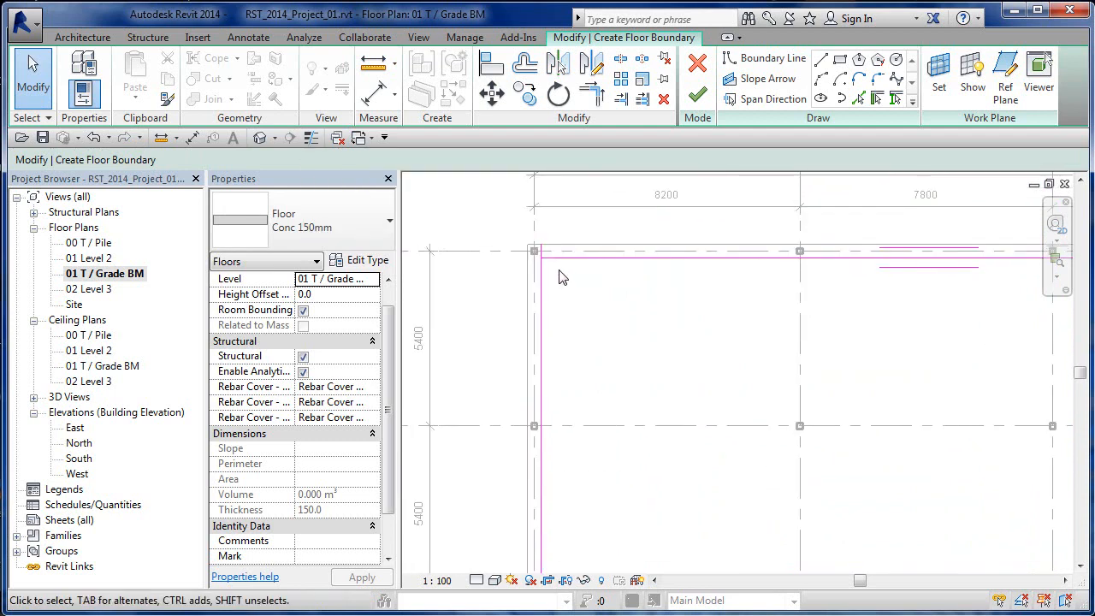
pyautogui.click(591, 94)
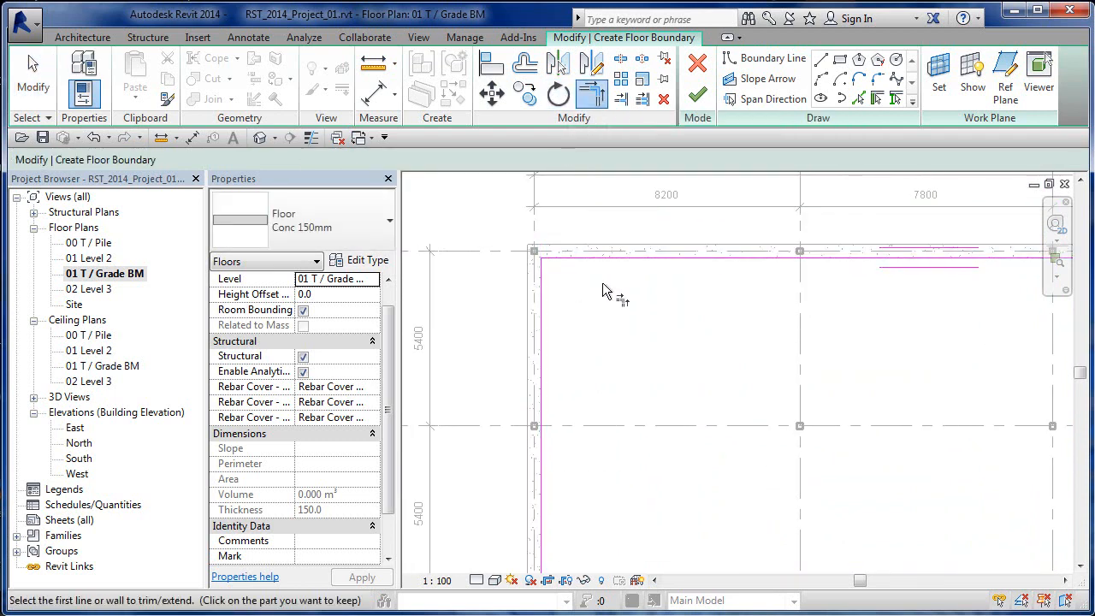
pyautogui.scroll(-2, 611, 293)
pyautogui.moveTo(623, 293); pyautogui.dragTo(666, 300, button='middle')
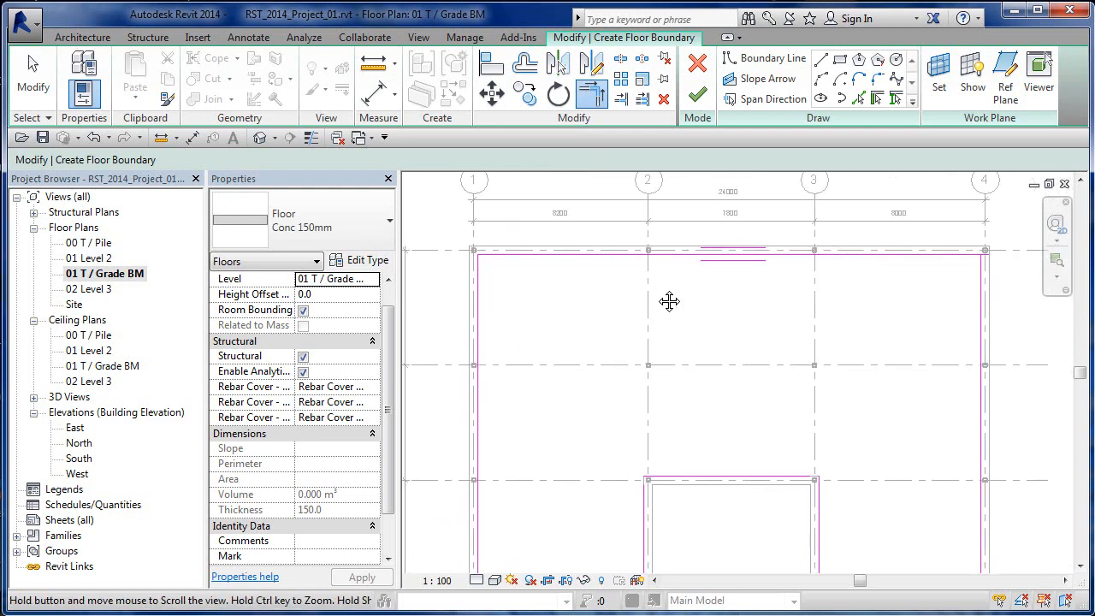
pyautogui.click(930, 253)
pyautogui.click(982, 281)
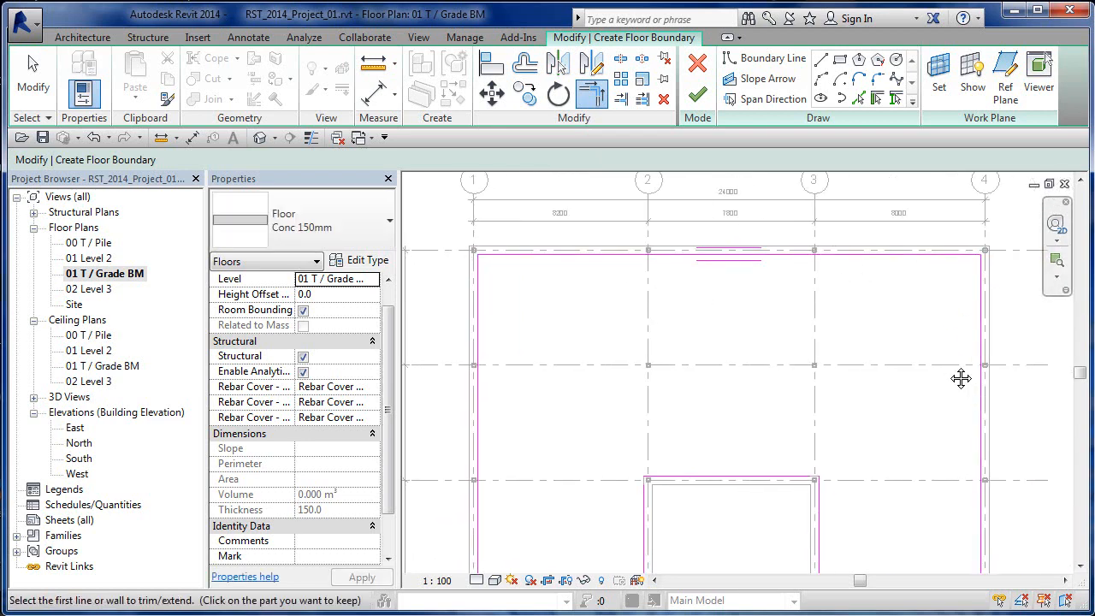
pyautogui.moveTo(963, 376); pyautogui.dragTo(915, 257, button='middle')
pyautogui.click(911, 470)
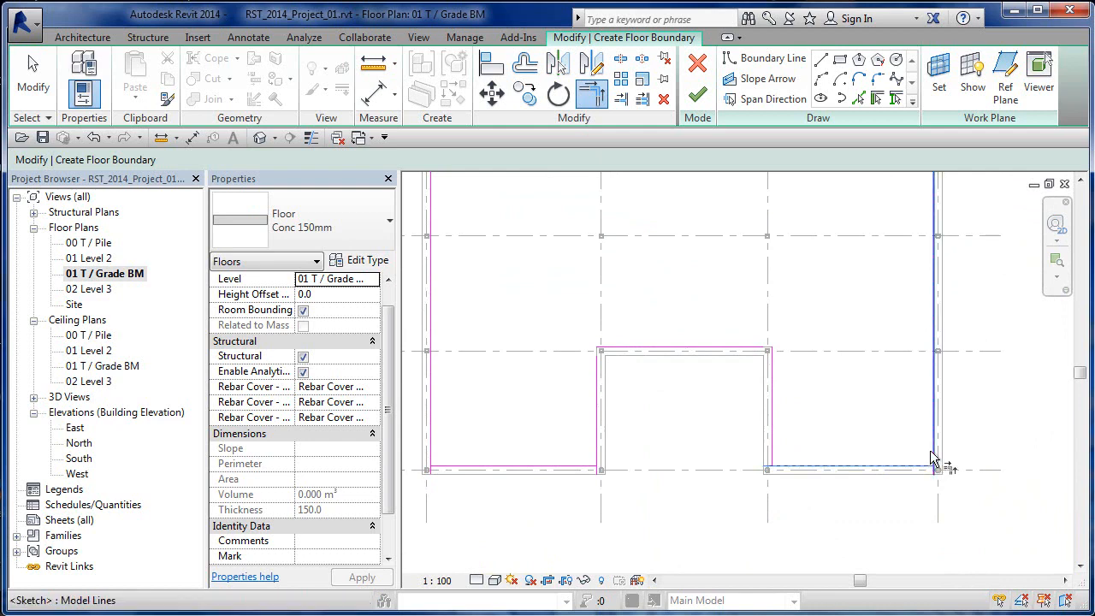
pyautogui.click(930, 450)
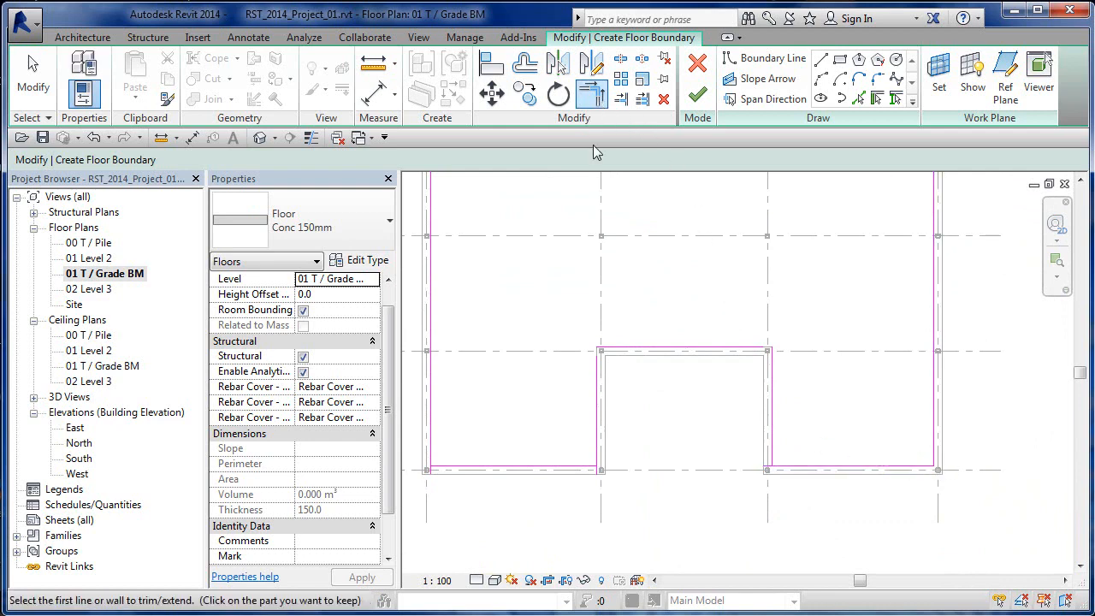
# Step: Trim the boundary corners at D-2, both inner notch corners on grid C, and the outer corner at D-1
pyautogui.click(577, 469)
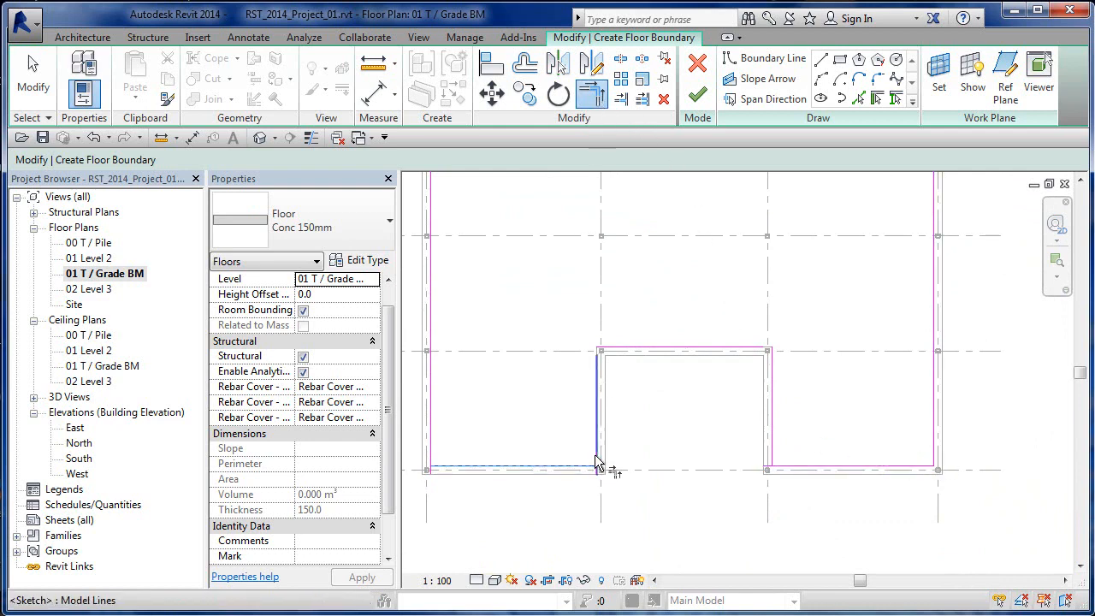
pyautogui.click(597, 464)
pyautogui.click(631, 358)
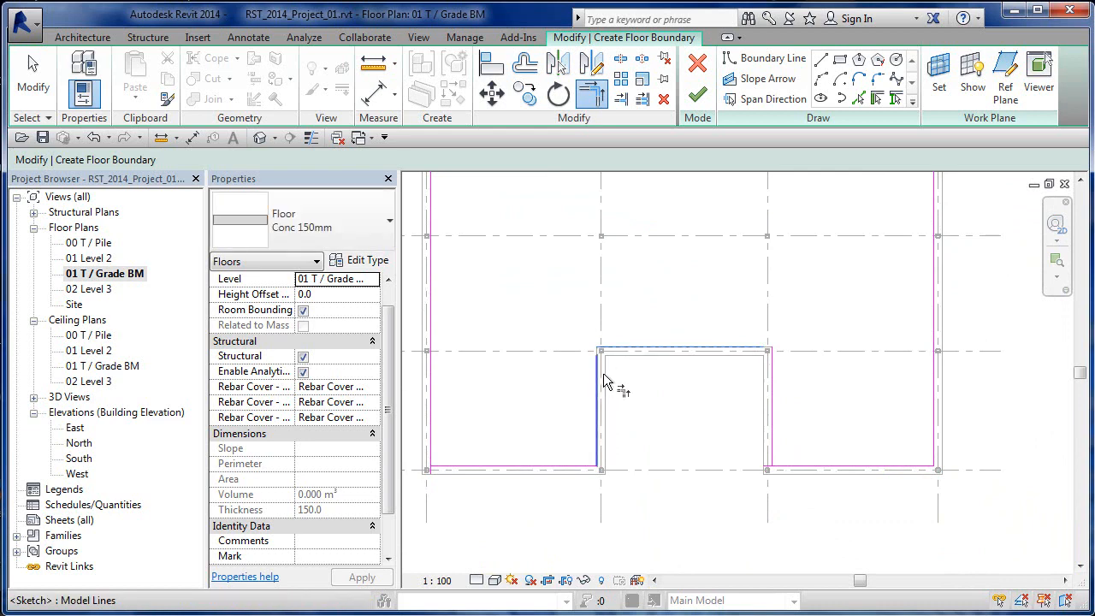
pyautogui.click(602, 380)
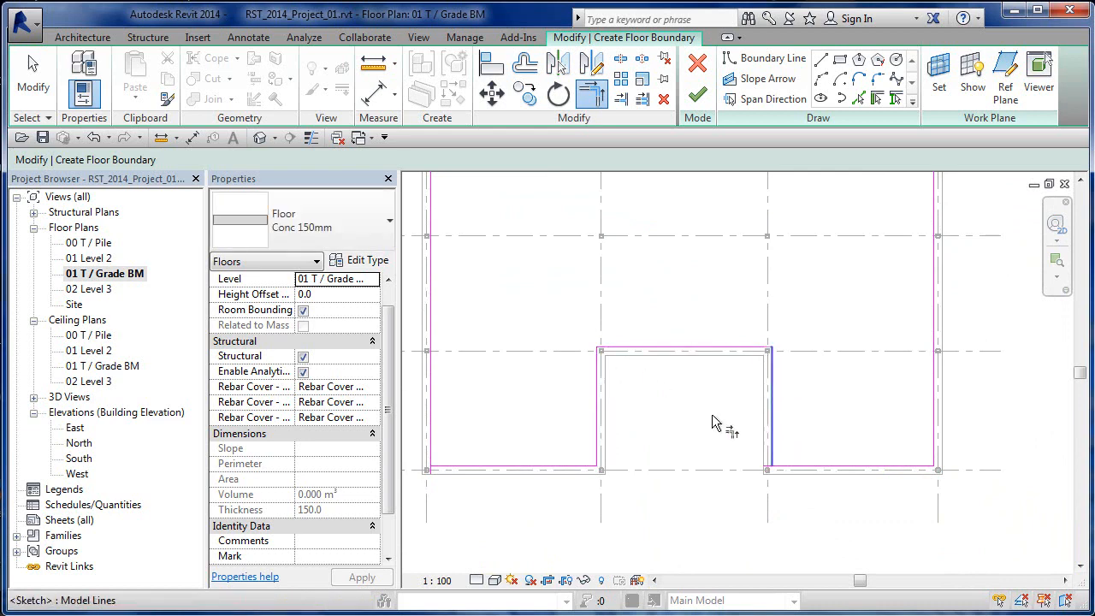
pyautogui.click(455, 468)
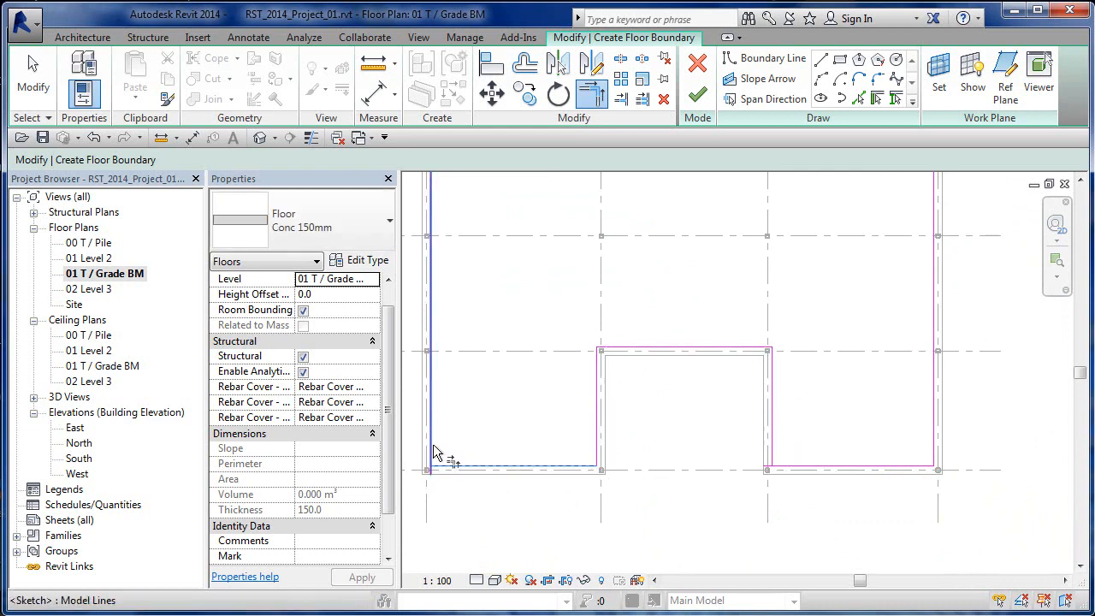
pyautogui.click(433, 453)
pyautogui.moveTo(694, 386); pyautogui.dragTo(744, 450, button='middle')
pyautogui.scroll(-1, 745, 450)
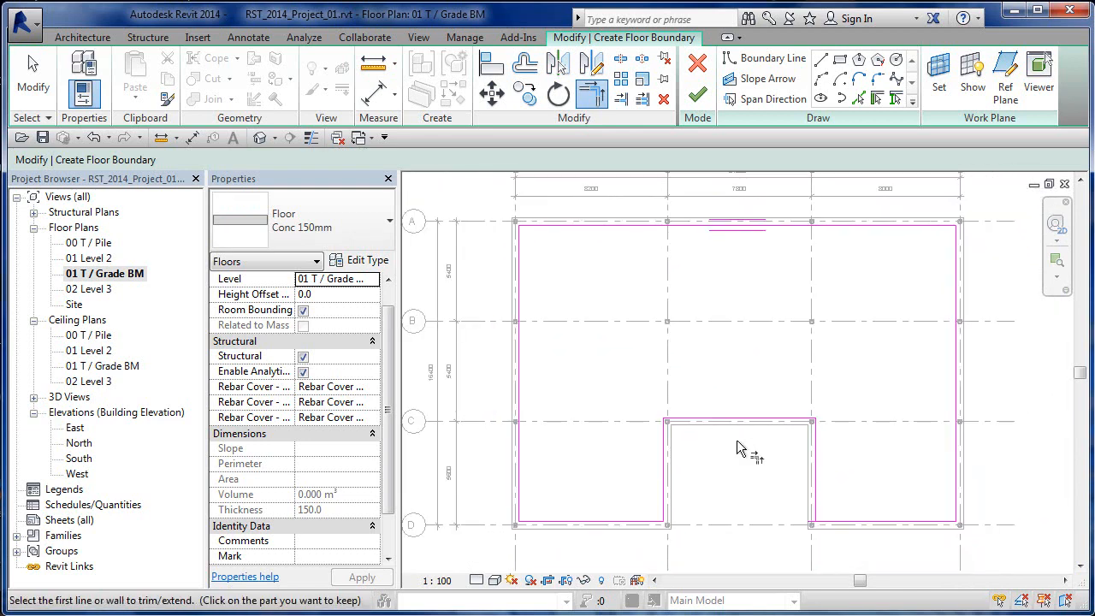
# Step: Open the default 3D view and try to finish the floor boundary sketch, then continue sketching
pyautogui.click(259, 137)
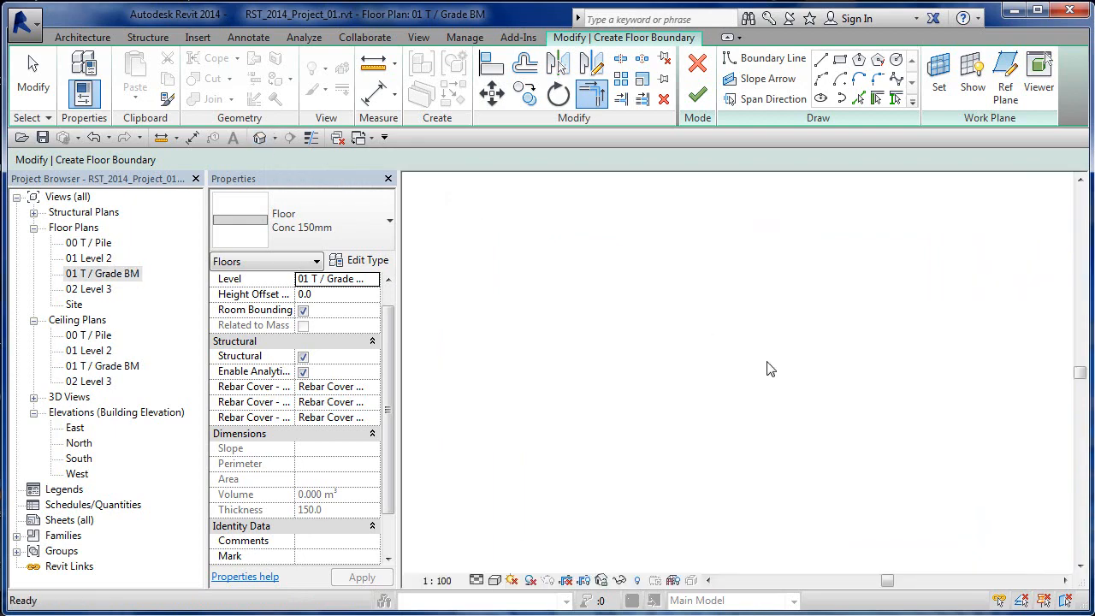
pyautogui.keyDown('shift'); pyautogui.moveTo(778, 464); pyautogui.dragTo(815, 478, button='middle'); pyautogui.keyUp('shift')
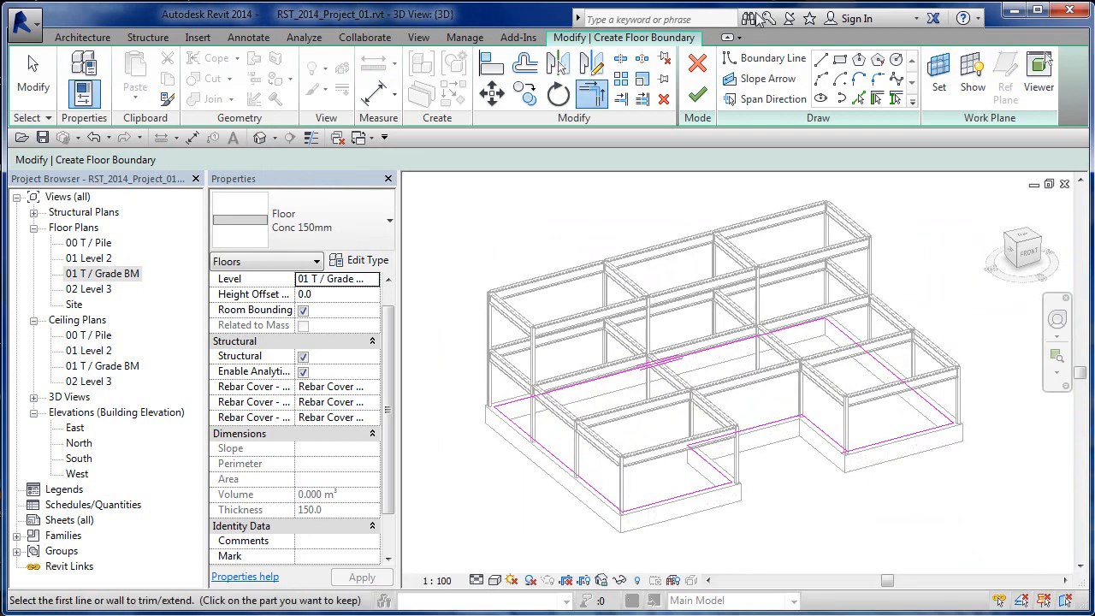
pyautogui.click(699, 98)
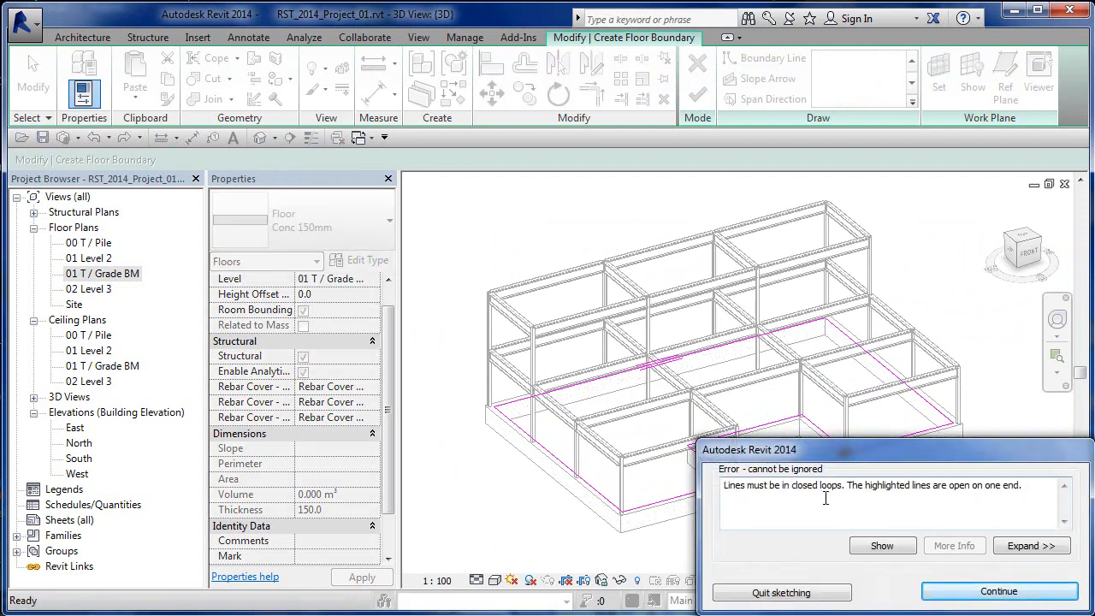
pyautogui.moveTo(931, 449); pyautogui.dragTo(434, 381)
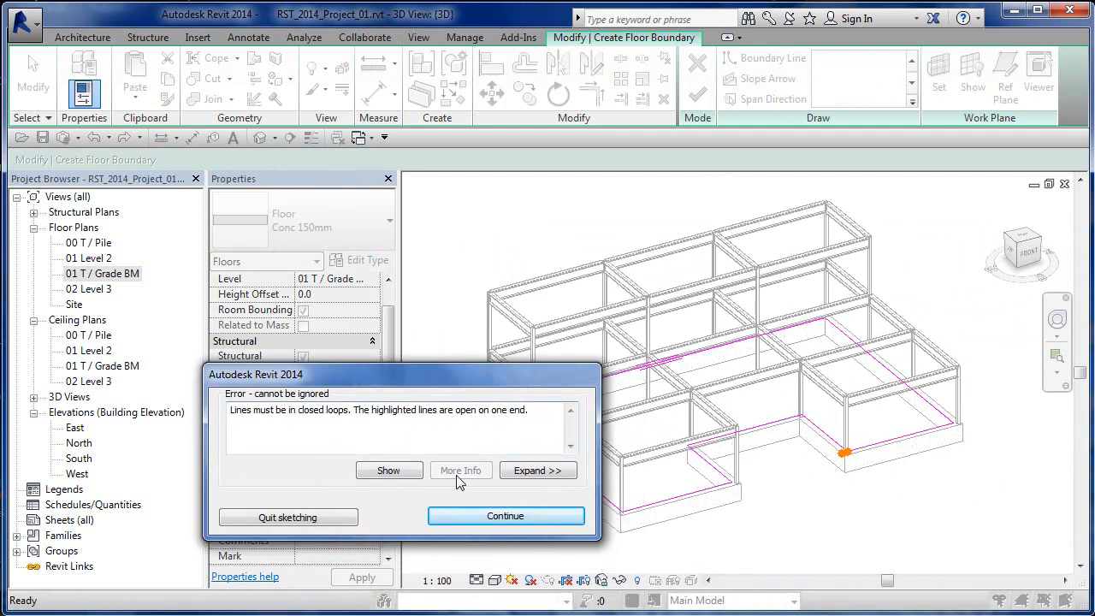
pyautogui.click(514, 518)
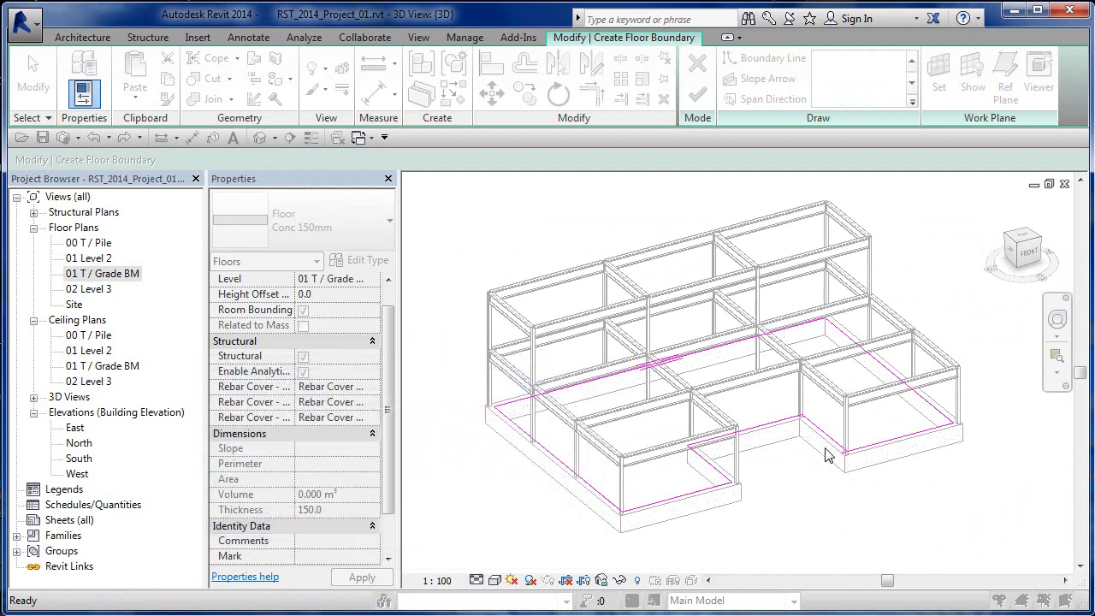
# Step: Trim the open boundary corner at grids D and 3 and finish the Conc 150mm floor
pyautogui.press('t')
pyautogui.press('r')
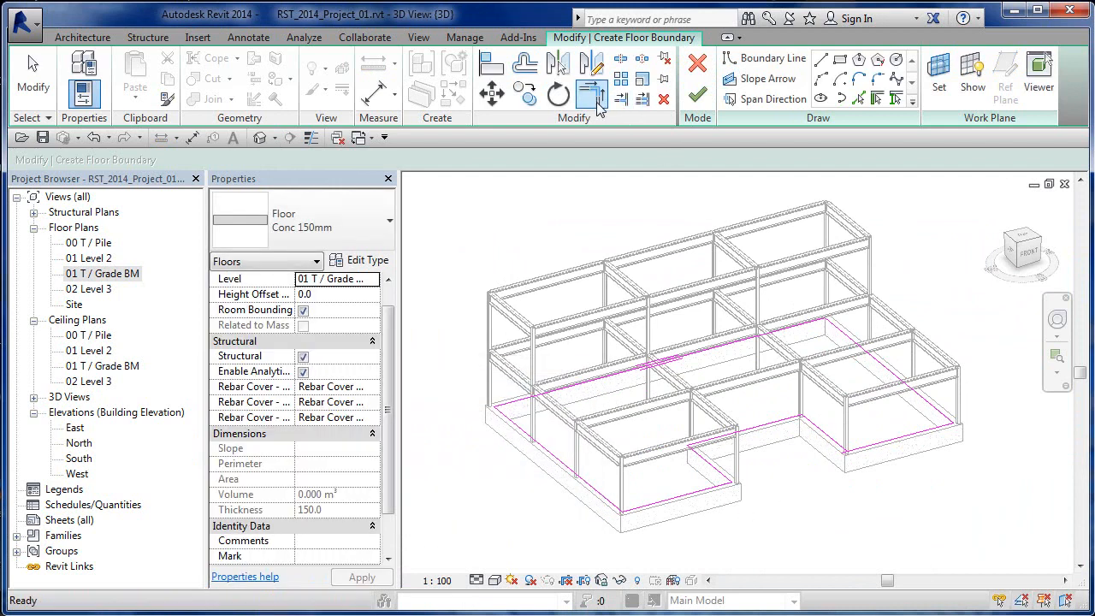
pyautogui.click(597, 103)
pyautogui.click(832, 449)
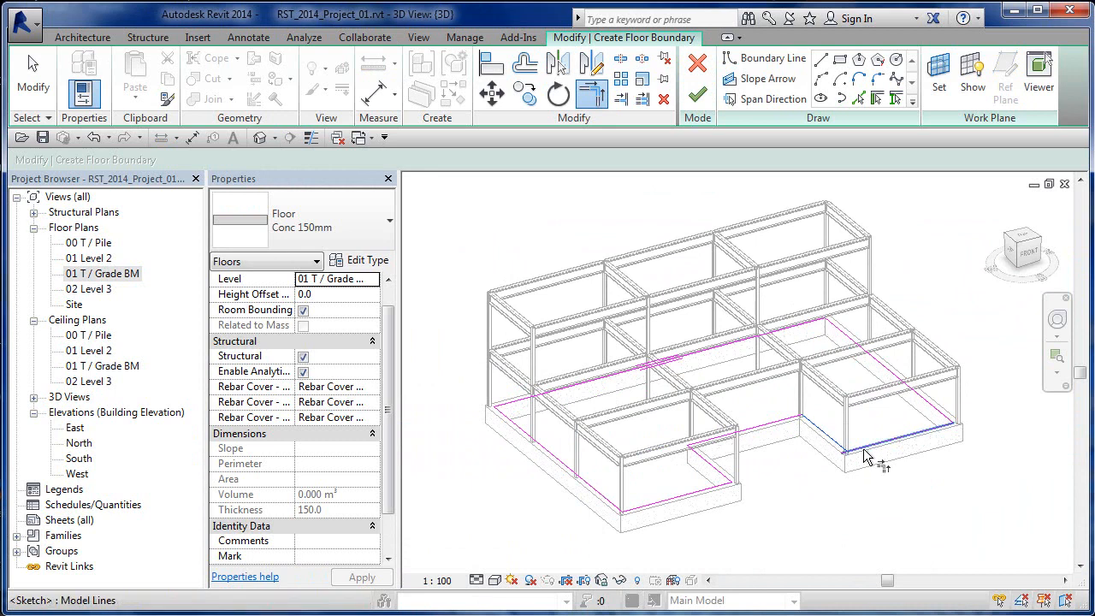
pyautogui.click(864, 456)
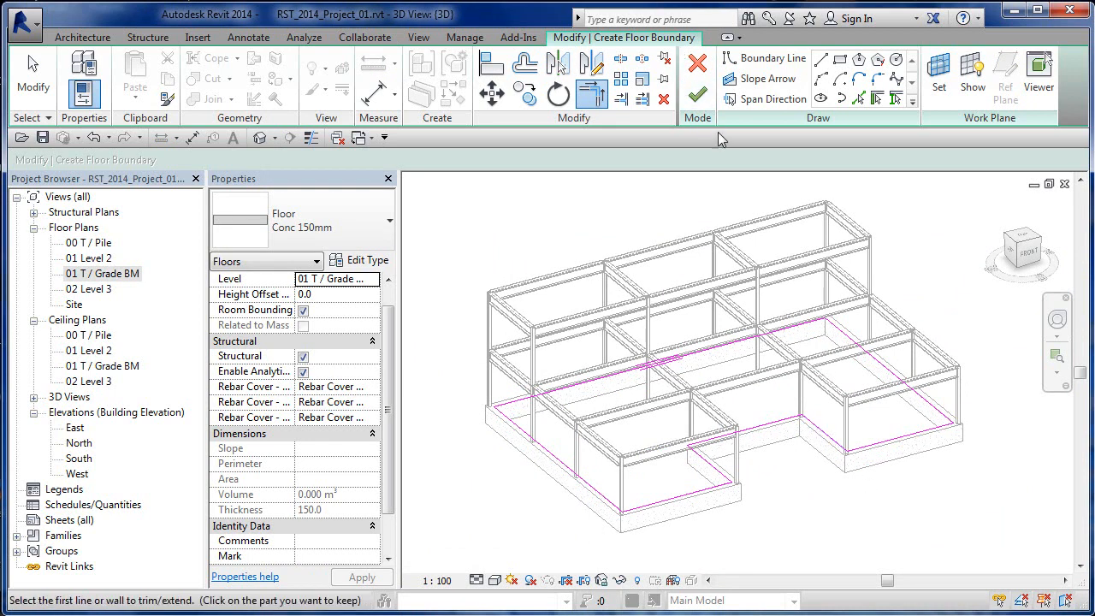
pyautogui.click(700, 96)
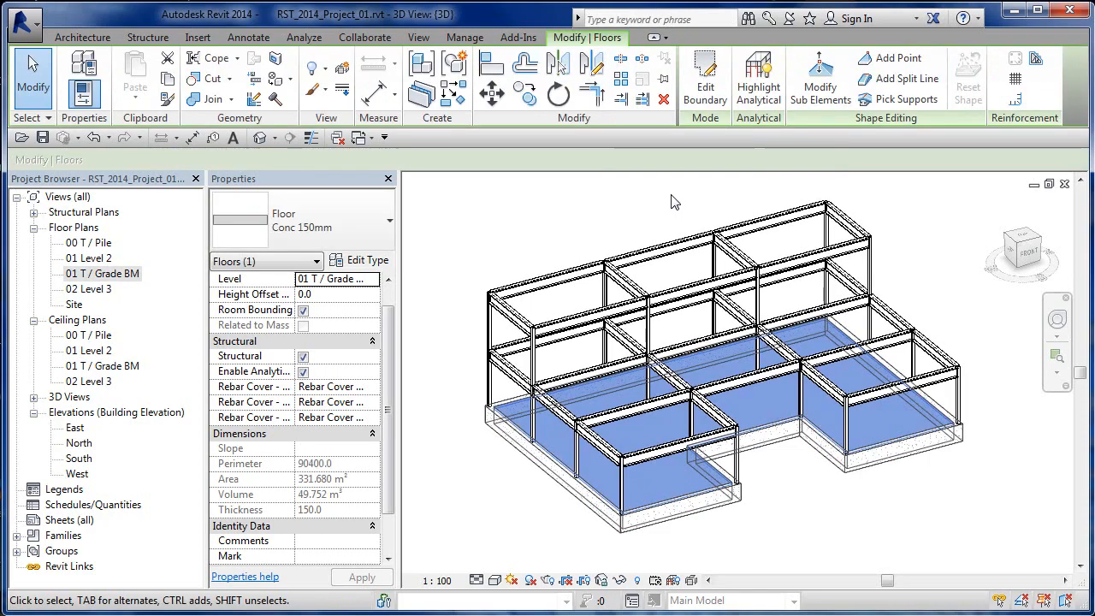
# Step: Lower the Conc 150mm floor by setting its height offset from the 01 T / Grade BM level to -100 mm
pyautogui.click(672, 201)
pyautogui.moveTo(587, 416)
pyautogui.keyDown('shift'); pyautogui.mouseDown(button='middle')
pyautogui.moveTo(543, 386)
pyautogui.moveTo(579, 416)
pyautogui.mouseUp(button='middle'); pyautogui.keyUp('shift')
pyautogui.scroll(5, 578, 406)
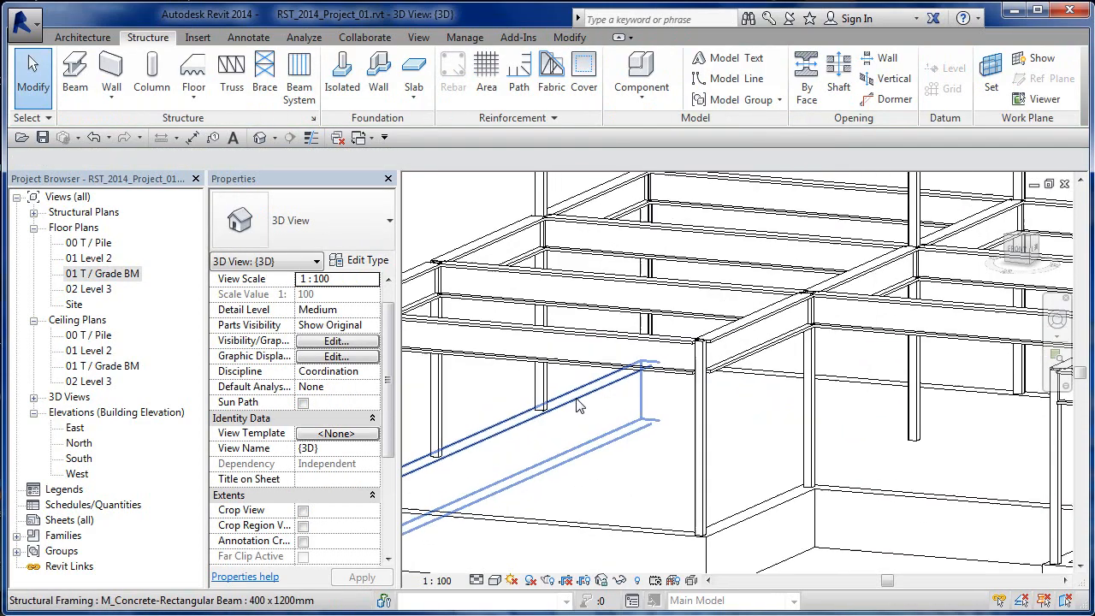
pyautogui.scroll(1, 579, 406)
pyautogui.moveTo(640, 447); pyautogui.dragTo(616, 408, button='middle')
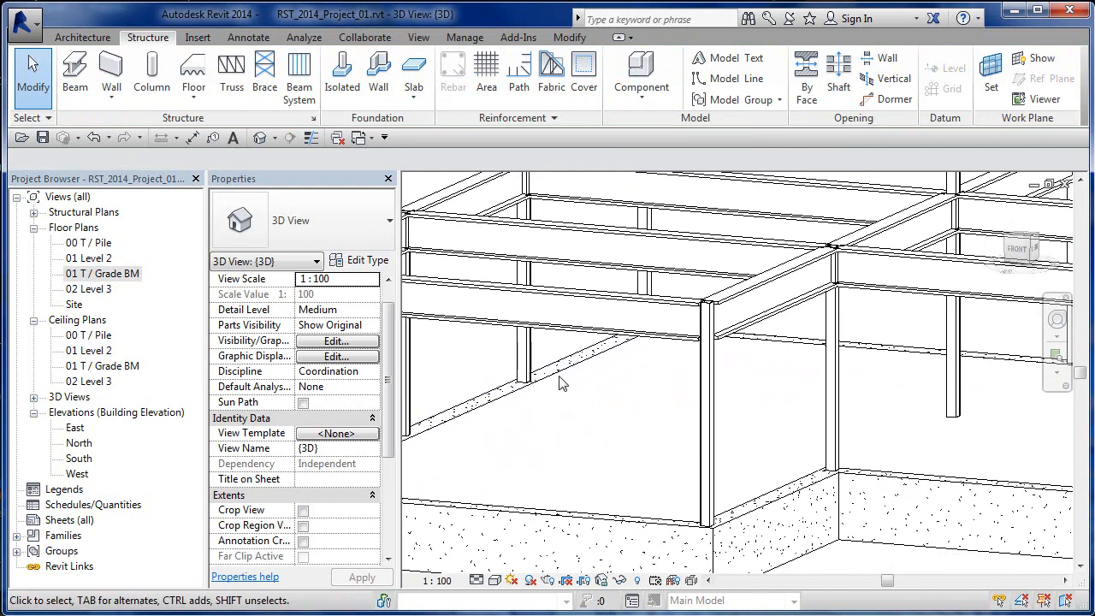
pyautogui.click(613, 408)
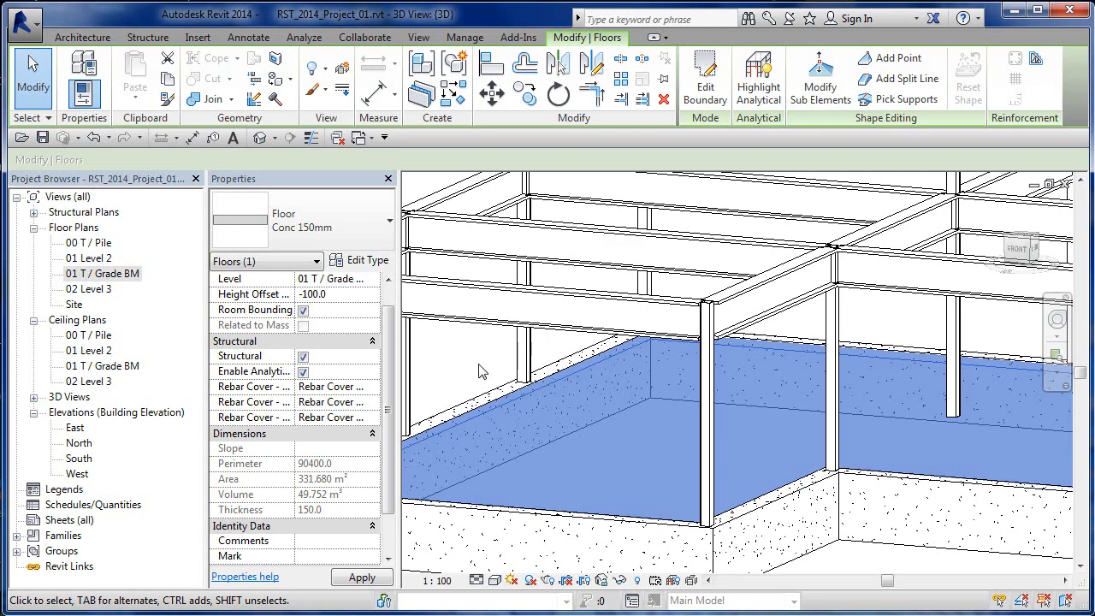
pyautogui.press('Delete')
pyautogui.scroll(-5, 479, 371)
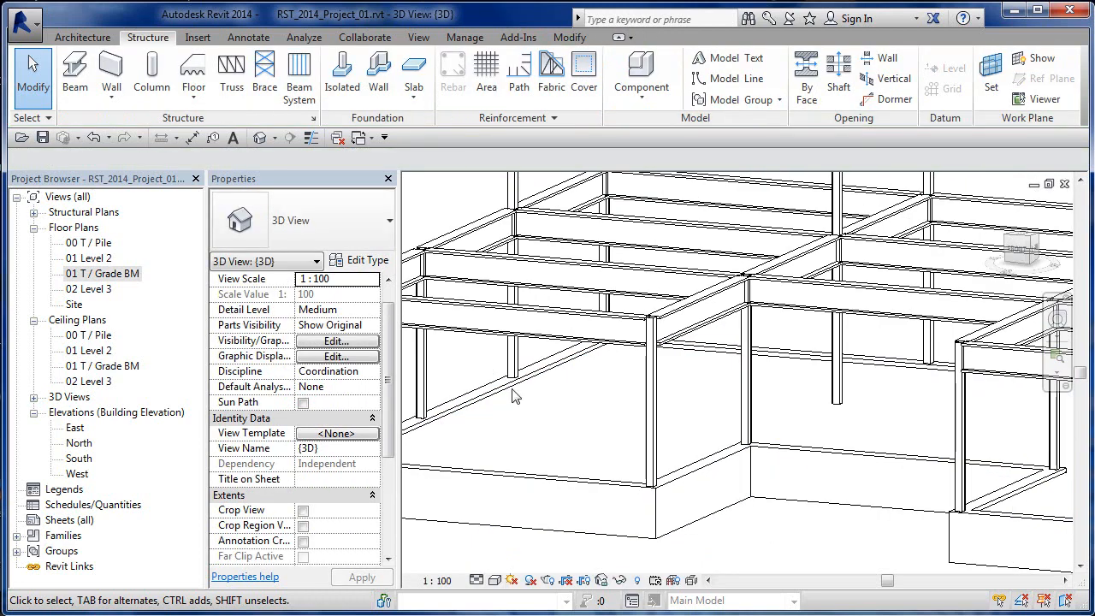
pyautogui.keyDown('shift'); pyautogui.moveTo(619, 429); pyautogui.dragTo(628, 415, button='middle'); pyautogui.keyUp('shift')
# Step: Draw a horizontal building section between grids C and D on the 01 T / Grade BM plan, spanning past grids 1 and 4, and open its view
pyautogui.doubleClick(135, 275)
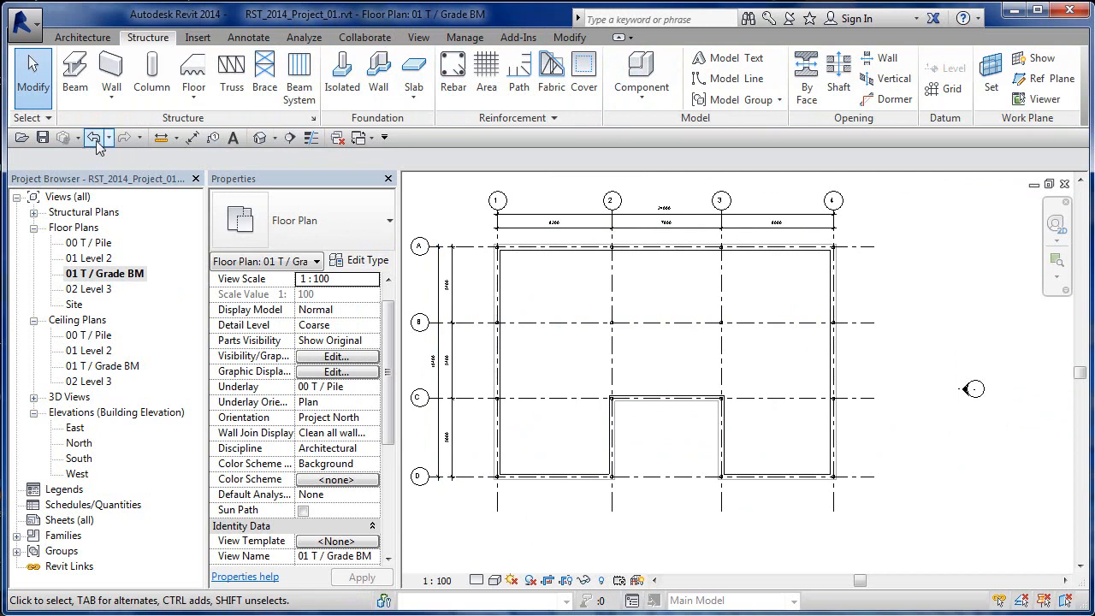
pyautogui.click(291, 140)
pyautogui.click(479, 436)
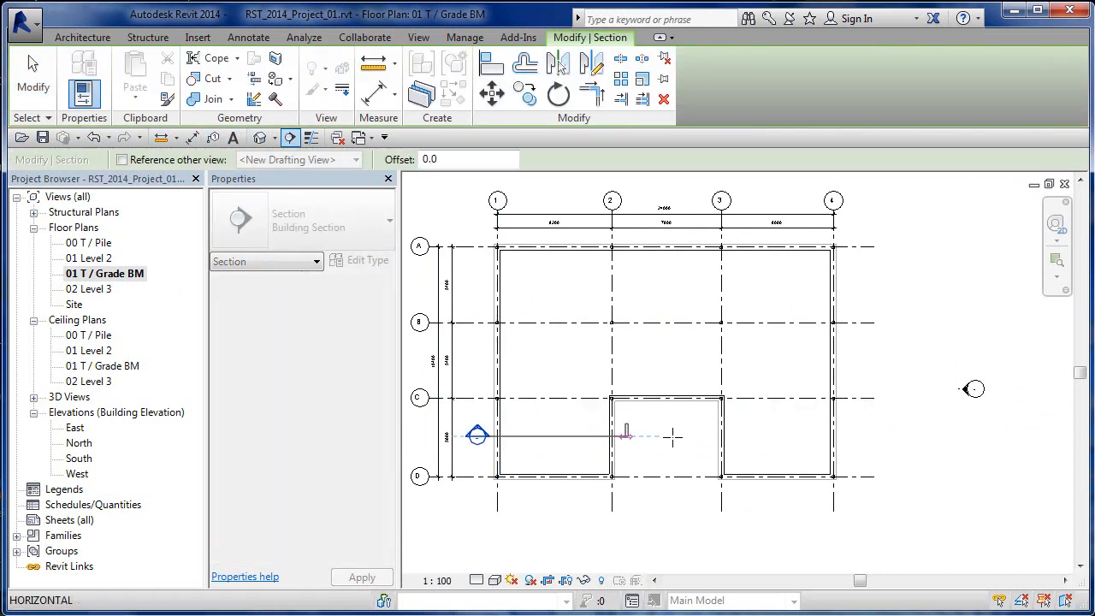
pyautogui.click(872, 437)
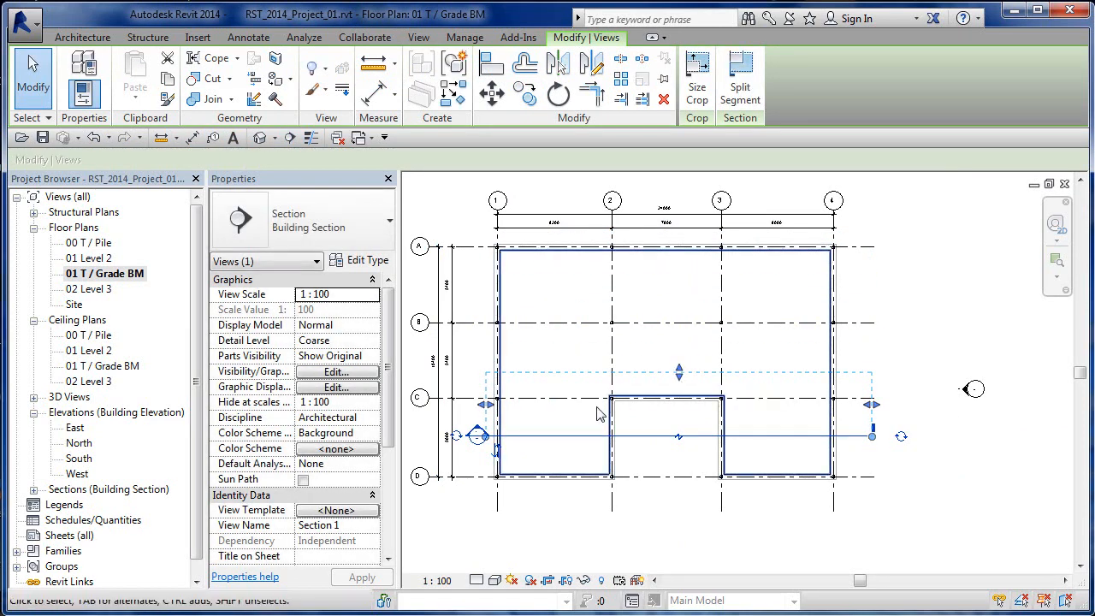
pyautogui.click(571, 423)
pyautogui.scroll(2, 505, 463)
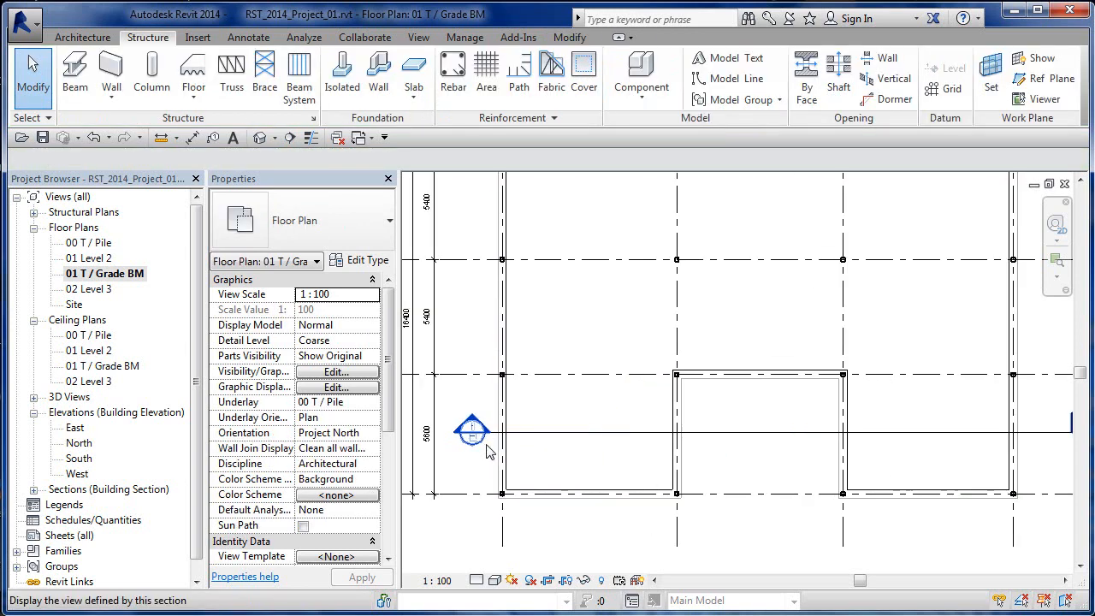
pyautogui.scroll(2, 475, 445)
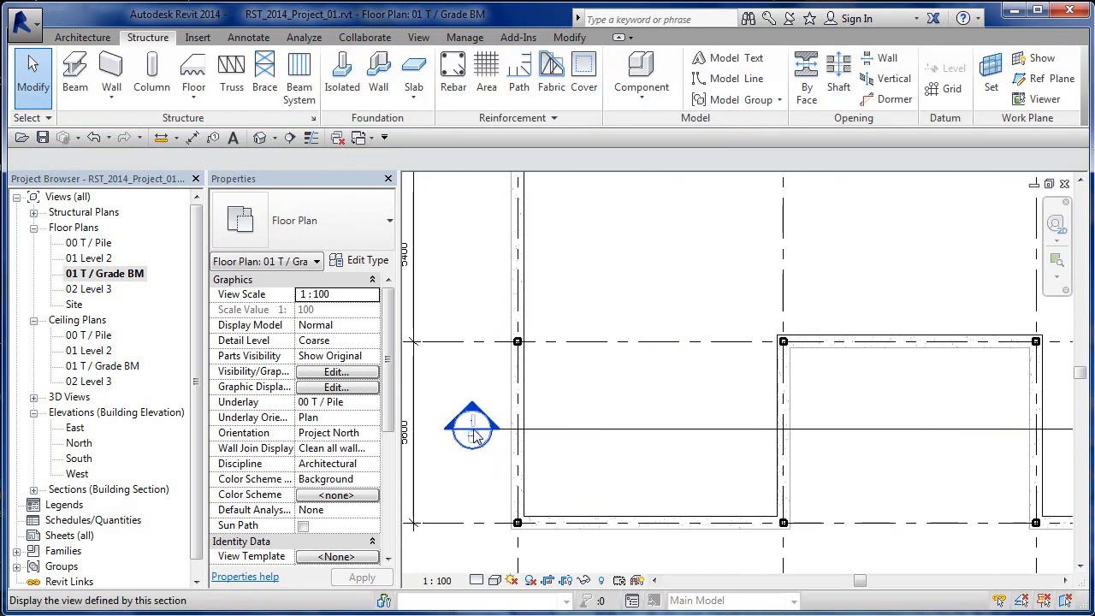
pyautogui.doubleClick(474, 432)
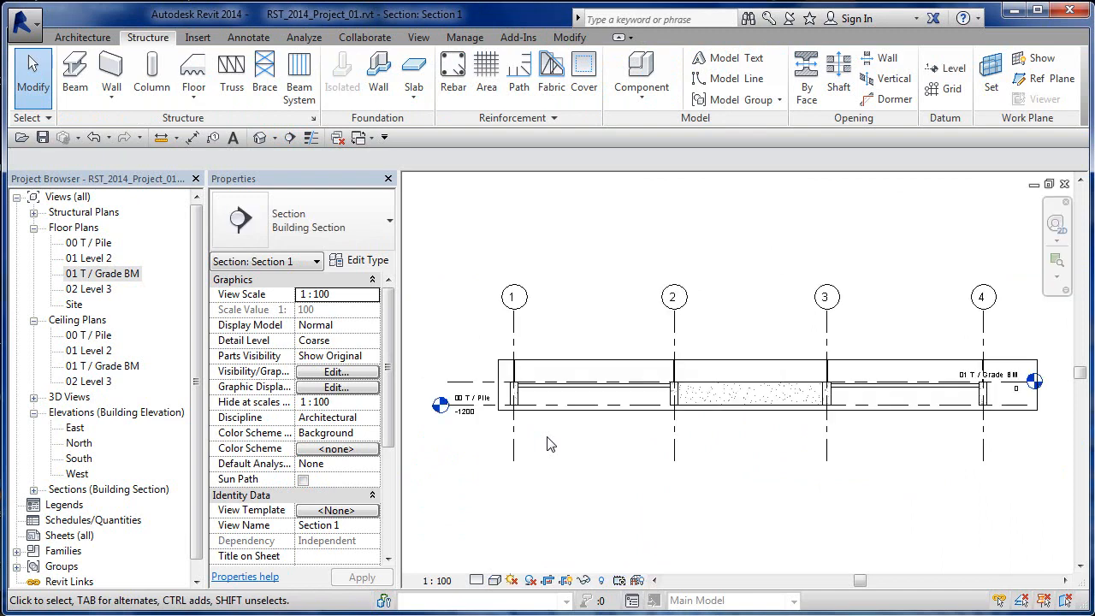
# Step: Extend the section's crop region upward past 02 Level 3 and downward well below 00 T / Pile
pyautogui.click(707, 363)
pyautogui.moveTo(766, 356); pyautogui.dragTo(767, 218)
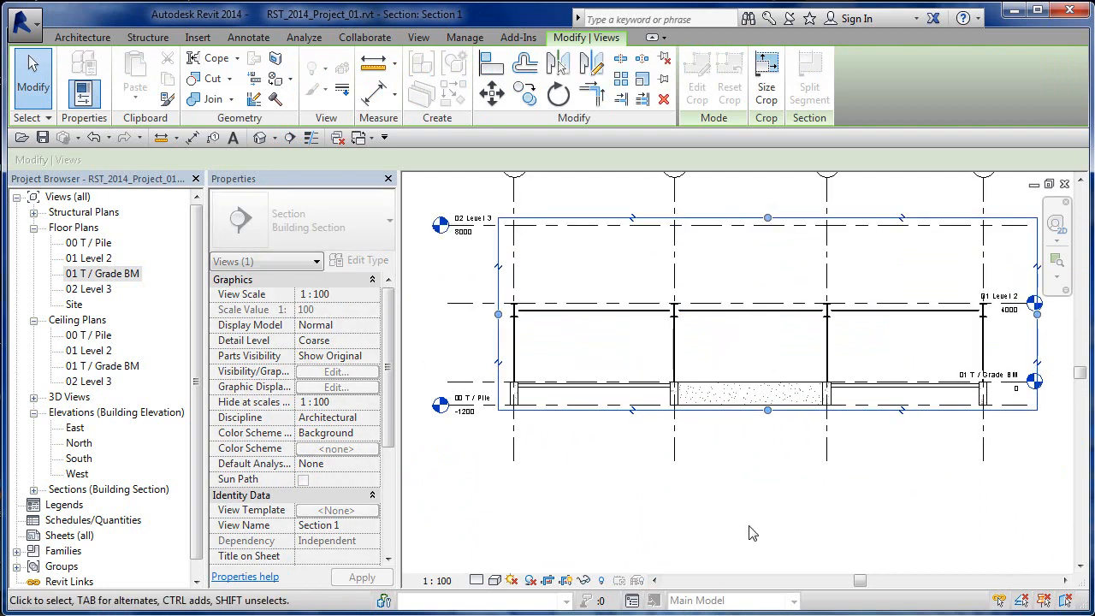
pyautogui.click(757, 492)
pyautogui.click(765, 412)
pyautogui.moveTo(768, 411); pyautogui.dragTo(770, 508)
pyautogui.click(744, 552)
pyautogui.moveTo(587, 418); pyautogui.dragTo(612, 465, button='middle')
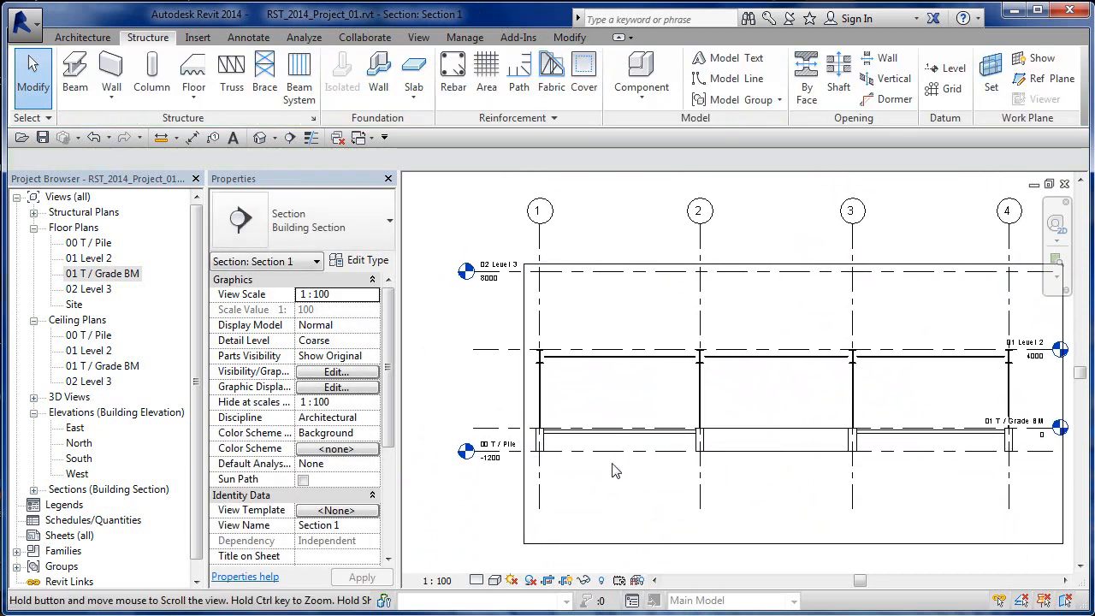
pyautogui.click(726, 263)
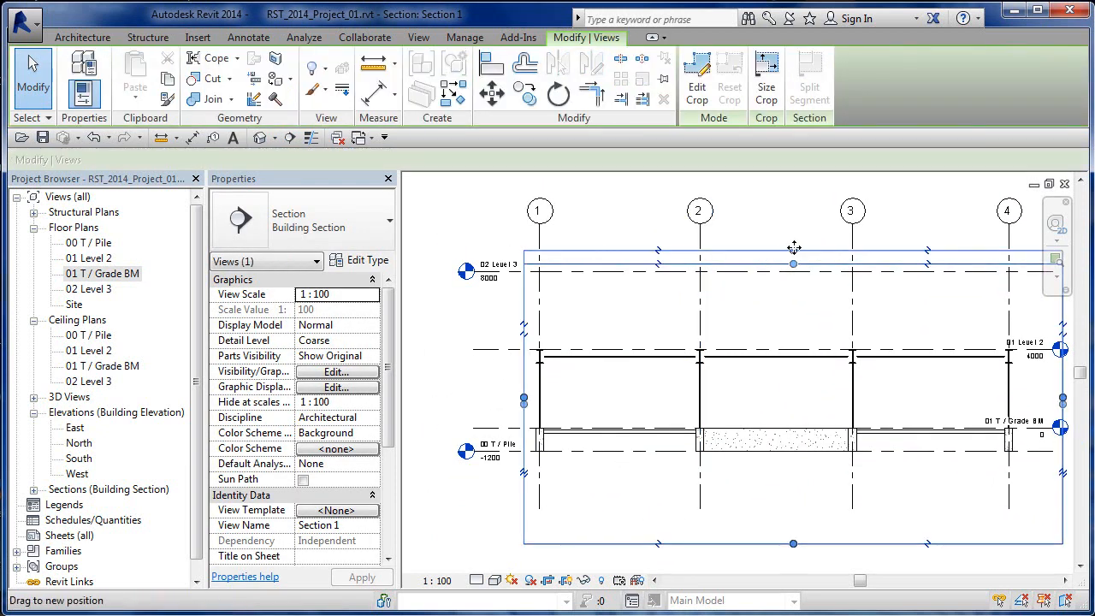
pyautogui.click(547, 384)
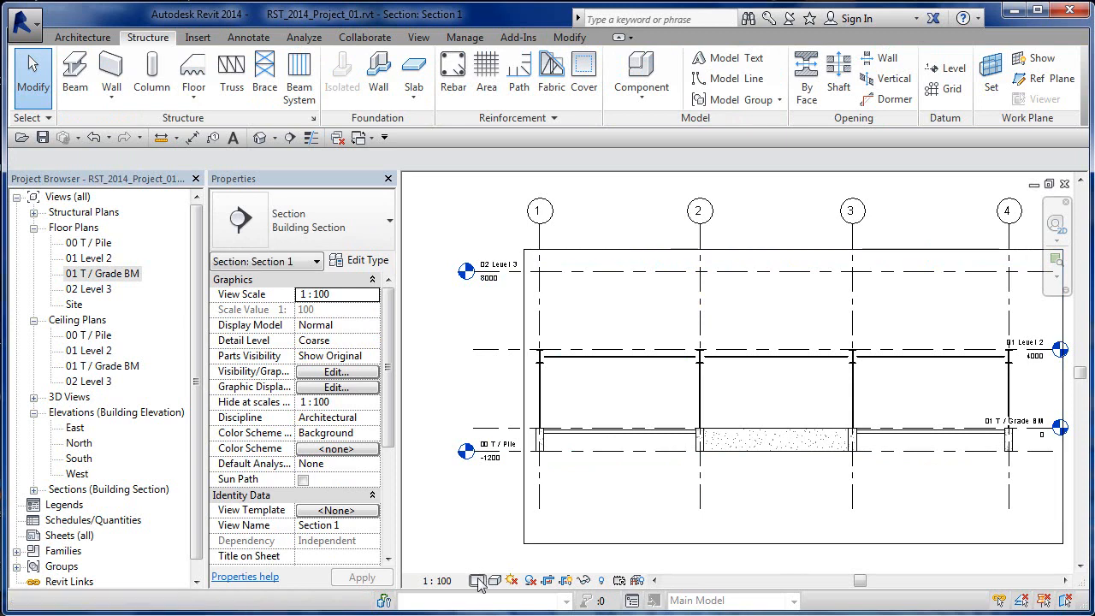
# Step: Set the section's detail level to Medium and check the floor slab against the grade beams
pyautogui.click(478, 580)
pyautogui.click(505, 545)
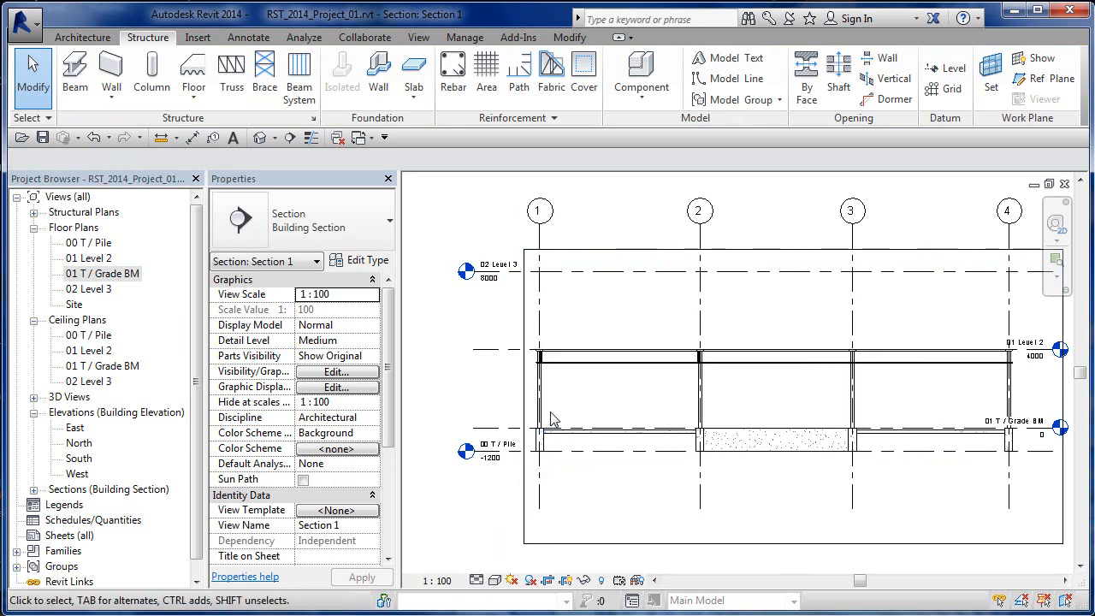
pyautogui.scroll(3, 550, 418)
pyautogui.scroll(-5, 550, 417)
pyautogui.scroll(2, 746, 436)
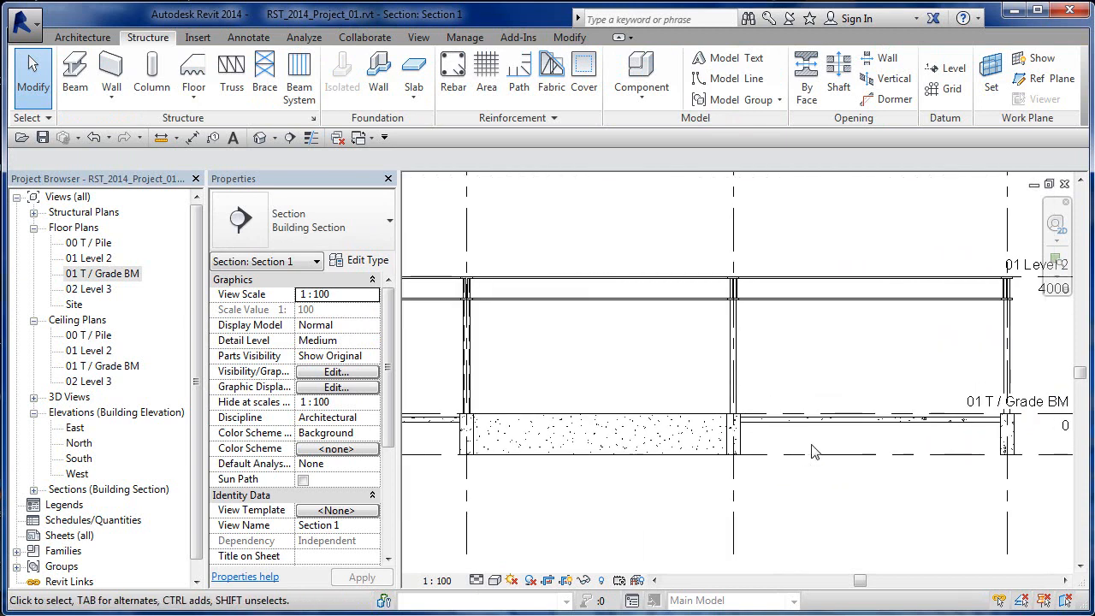
pyautogui.scroll(-3, 815, 453)
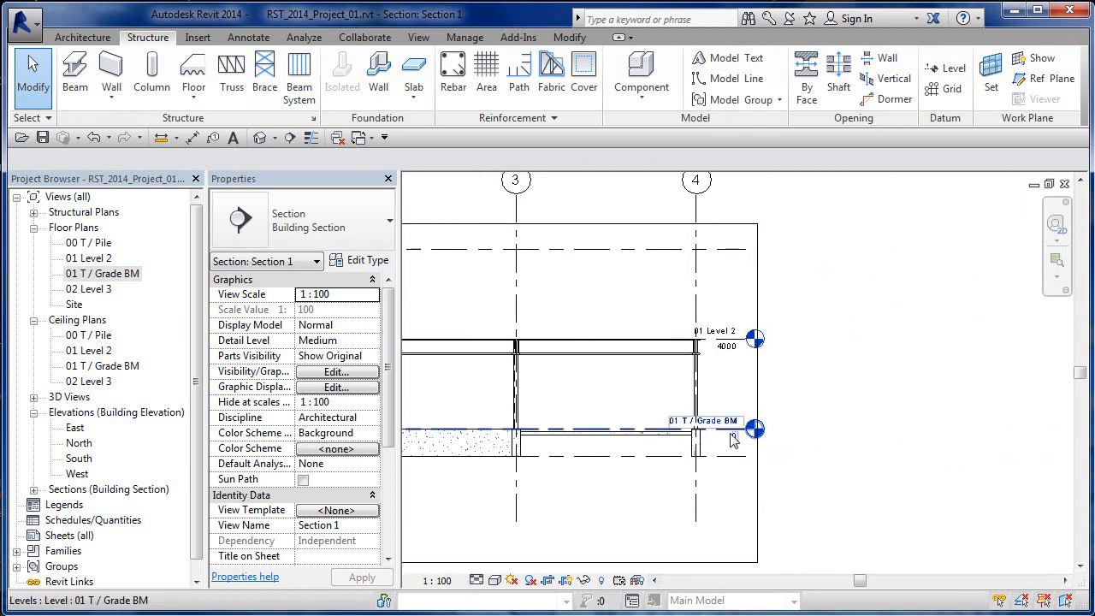
# Step: Stretch the level lines outward on the grid 4 side so their heads sit beyond the crop region
pyautogui.click(730, 434)
pyautogui.moveTo(746, 429); pyautogui.dragTo(827, 523)
pyautogui.click(827, 524)
pyautogui.scroll(-2, 827, 524)
pyautogui.moveTo(791, 509); pyautogui.dragTo(960, 483, button='middle')
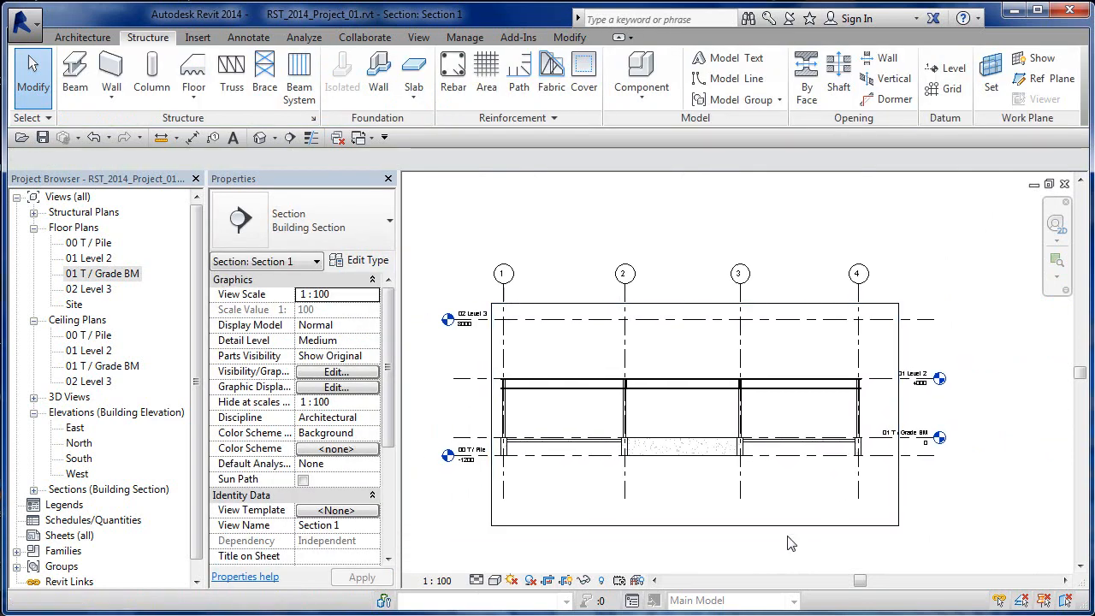
# Step: Hide the crop region boundary in the section view
pyautogui.click(565, 581)
pyautogui.click(566, 581)
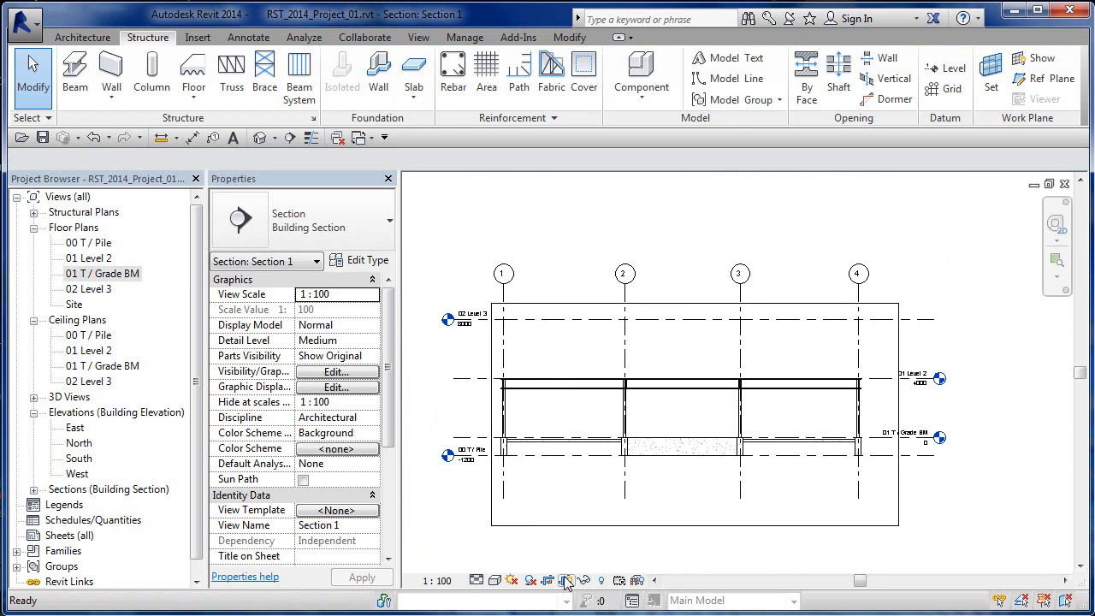
pyautogui.click(566, 581)
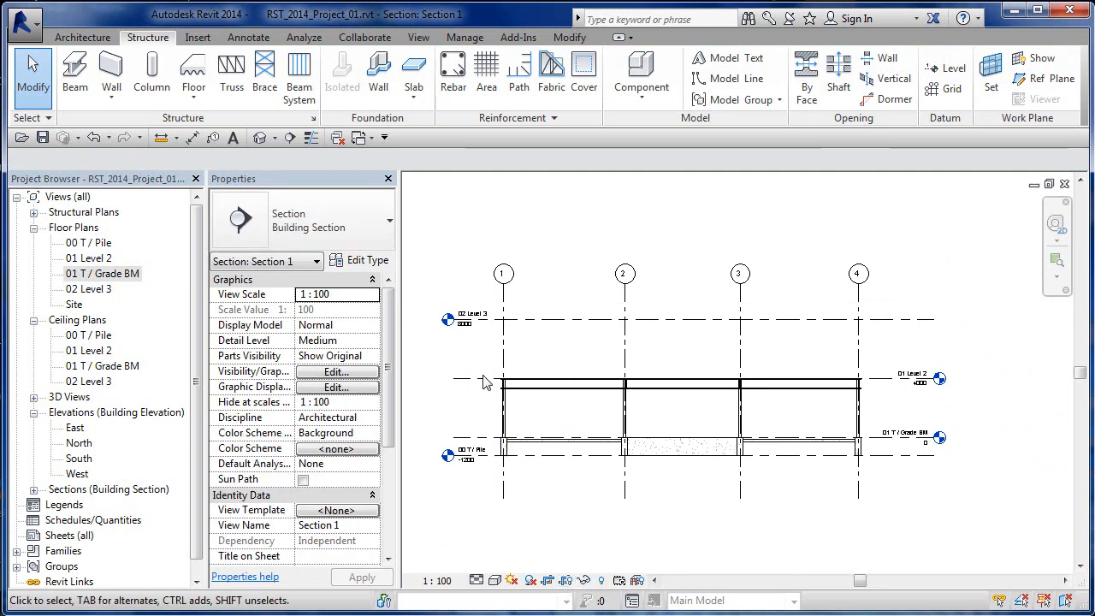
# Step: Show the level bubbles of 02 Level 3 and 00 T / Pile on the grid 4 side and hide those on the grid 1 side
pyautogui.click(540, 320)
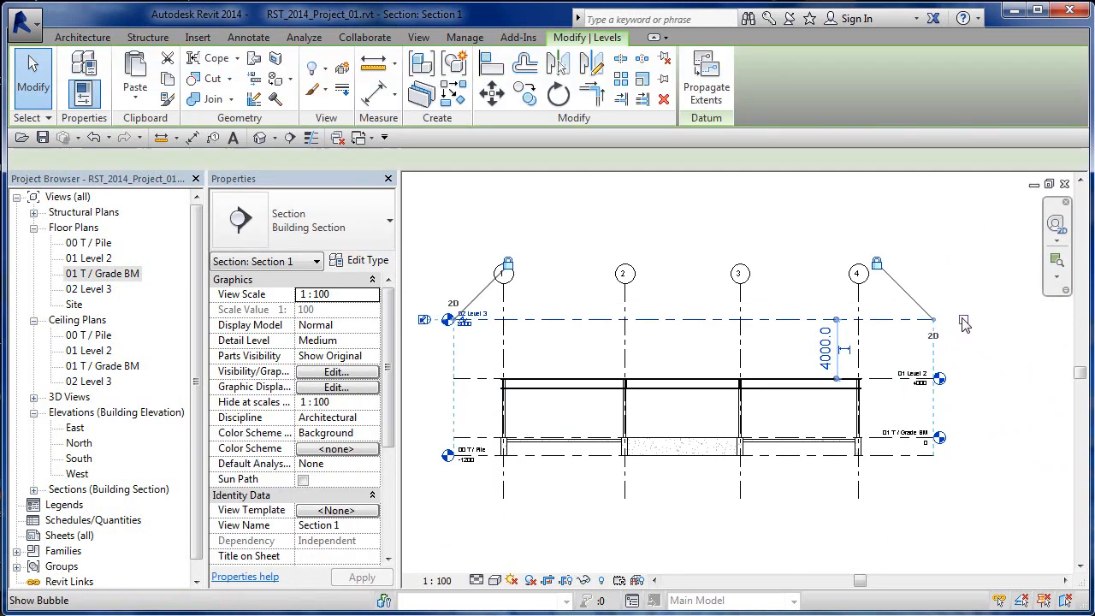
pyautogui.click(599, 454)
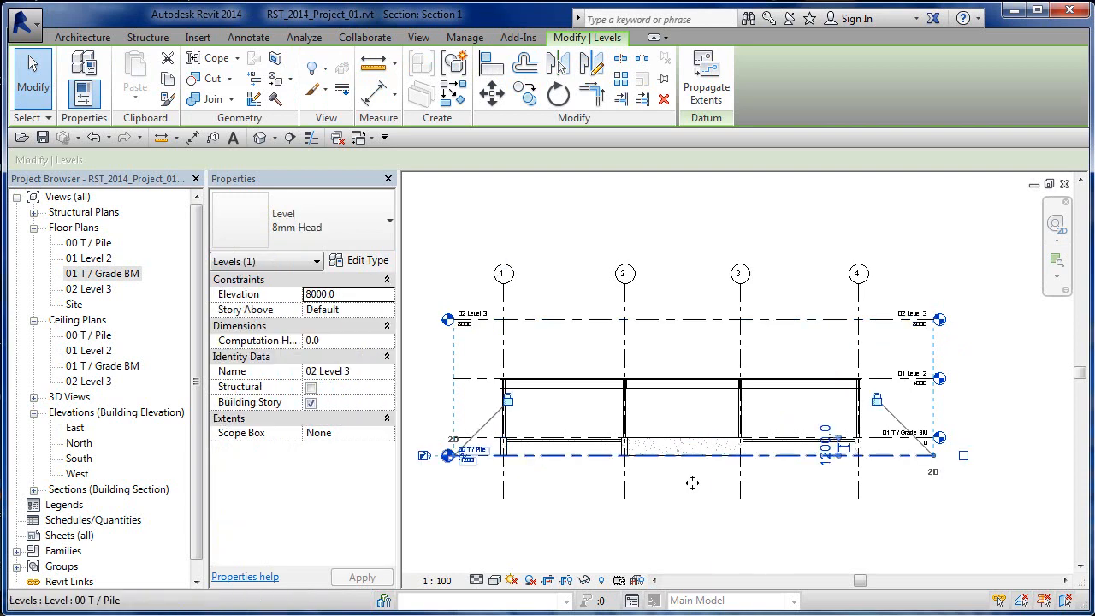
pyautogui.click(964, 456)
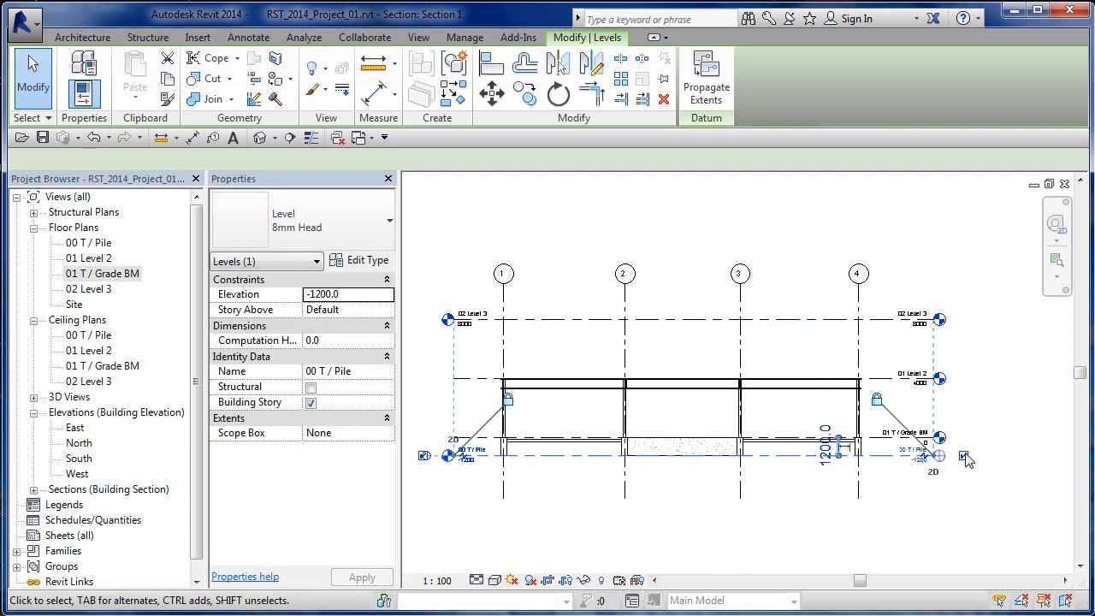
pyautogui.click(424, 456)
pyautogui.click(552, 320)
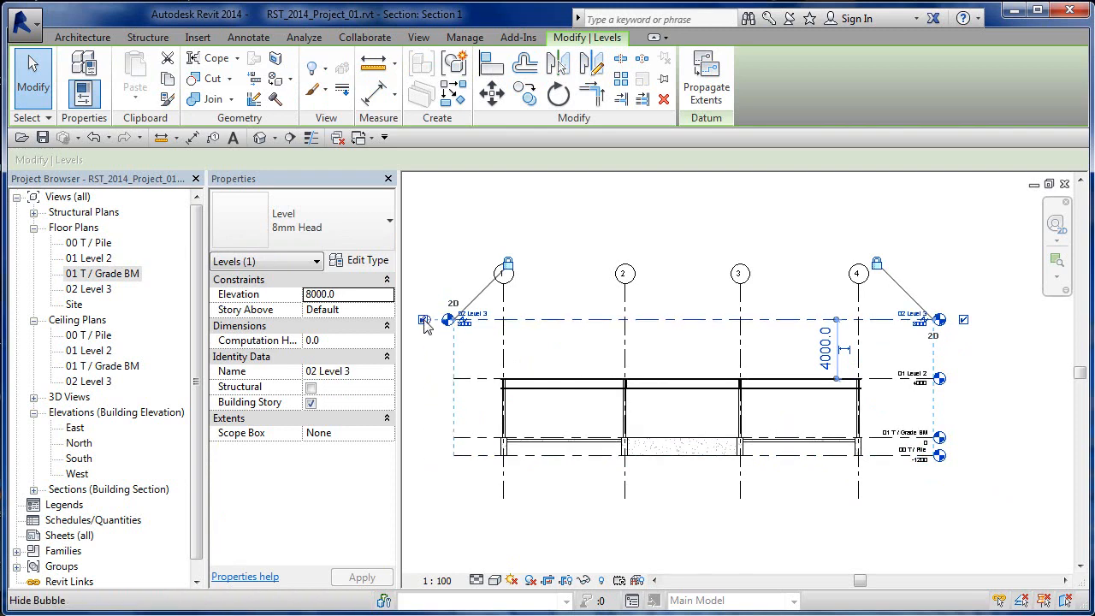
pyautogui.click(424, 320)
pyautogui.click(430, 363)
pyautogui.scroll(-2, 431, 363)
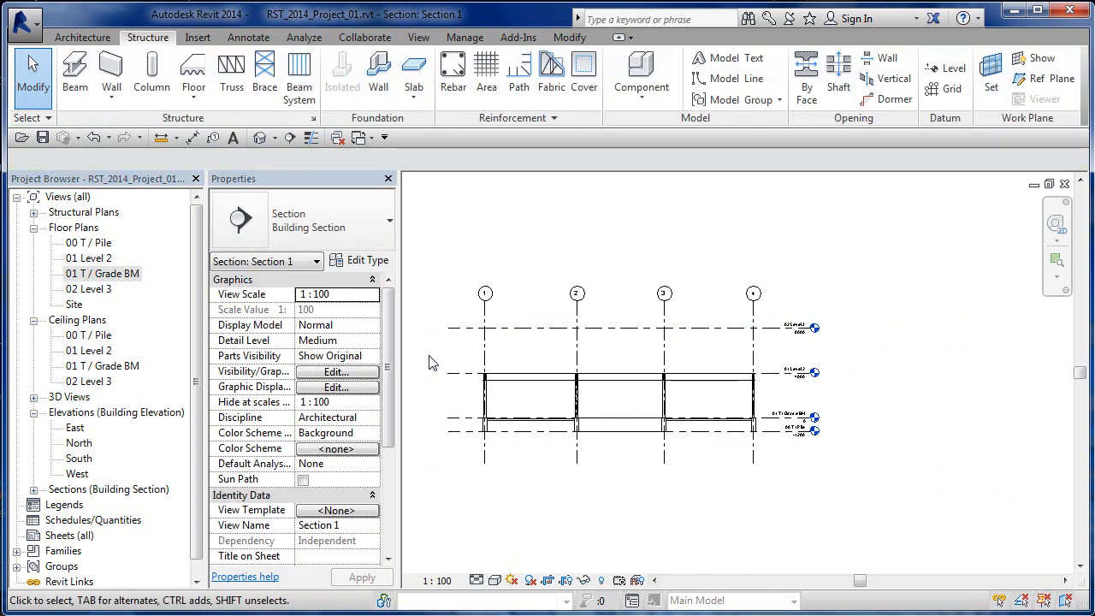
# Step: Draw a vertical building section between grids 1 and 2 on the 01 T / Grade BM plan, from above grid A to below grid D
pyautogui.doubleClick(103, 273)
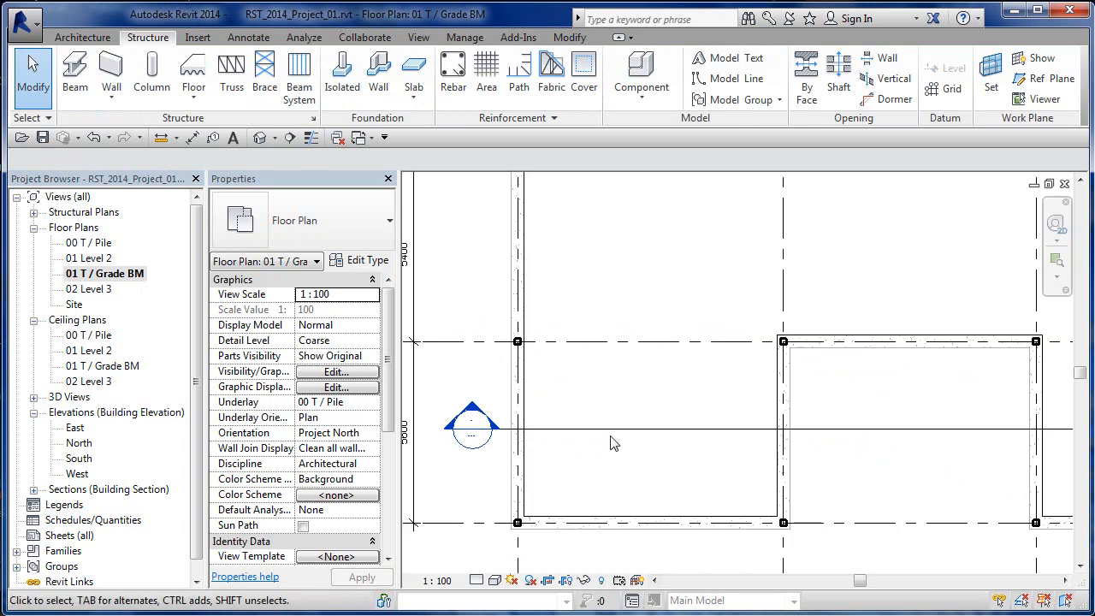
pyautogui.scroll(-3, 649, 444)
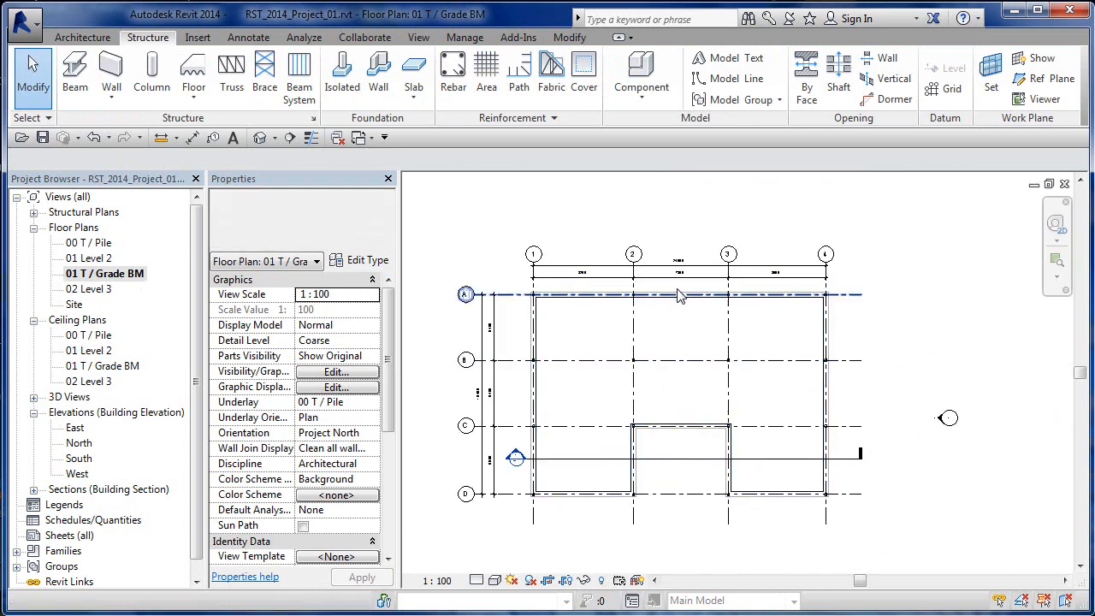
pyautogui.click(291, 138)
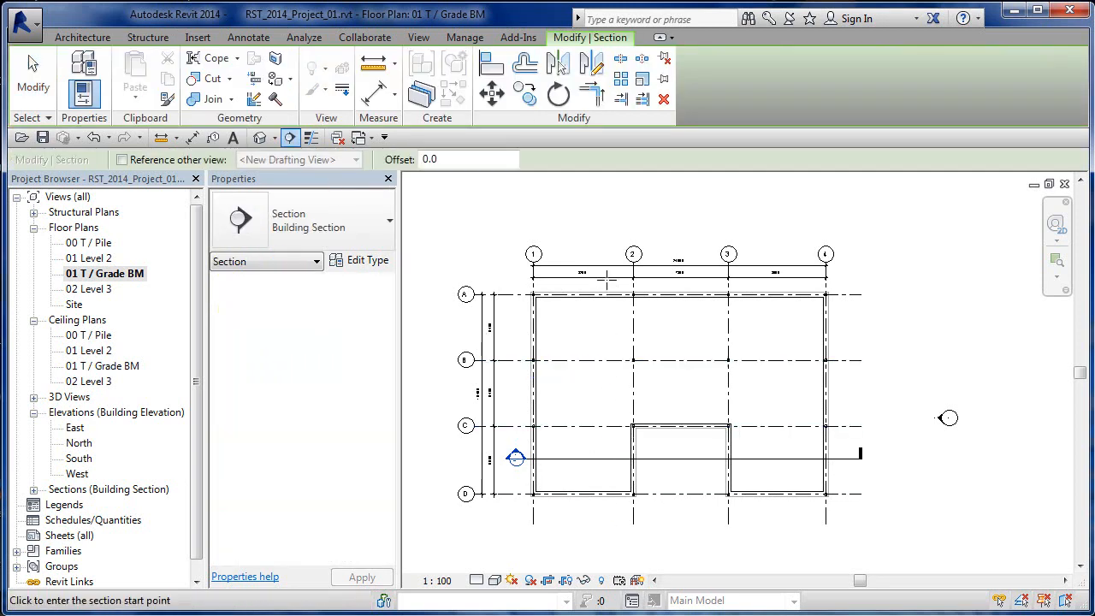
pyautogui.click(606, 247)
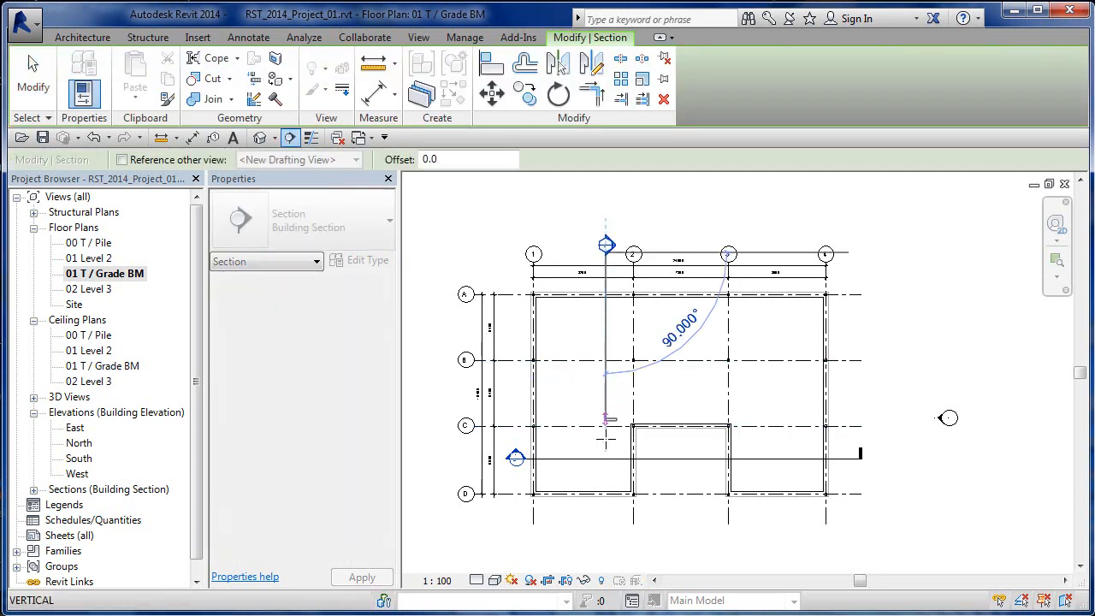
pyautogui.click(604, 516)
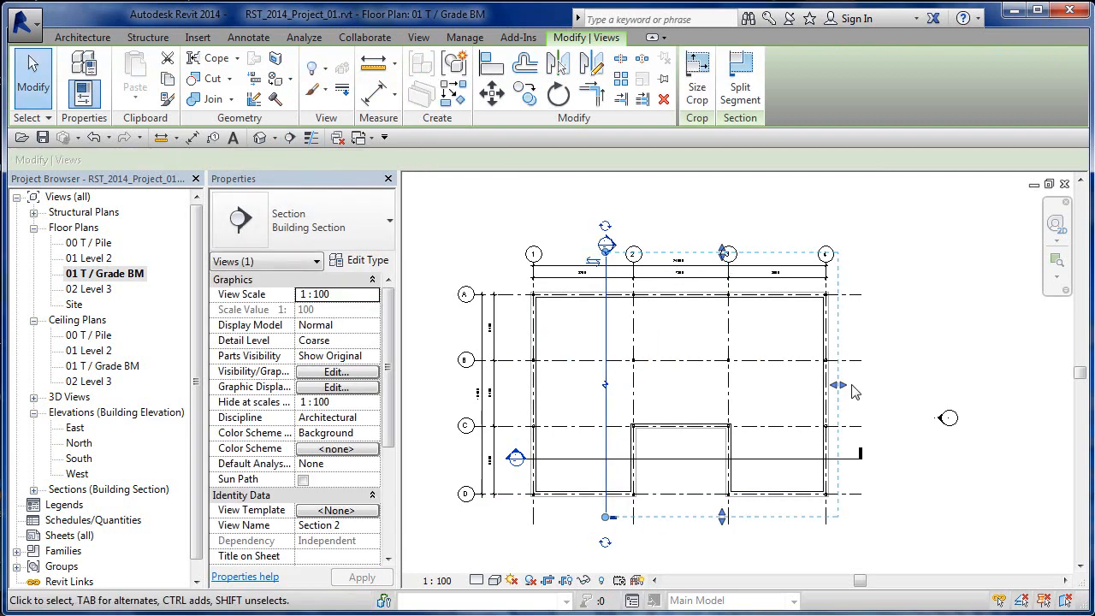
# Step: Reduce the new vertical section's view depth to just past grid 2 and pull its crop ends in slightly
pyautogui.moveTo(838, 386); pyautogui.dragTo(701, 385)
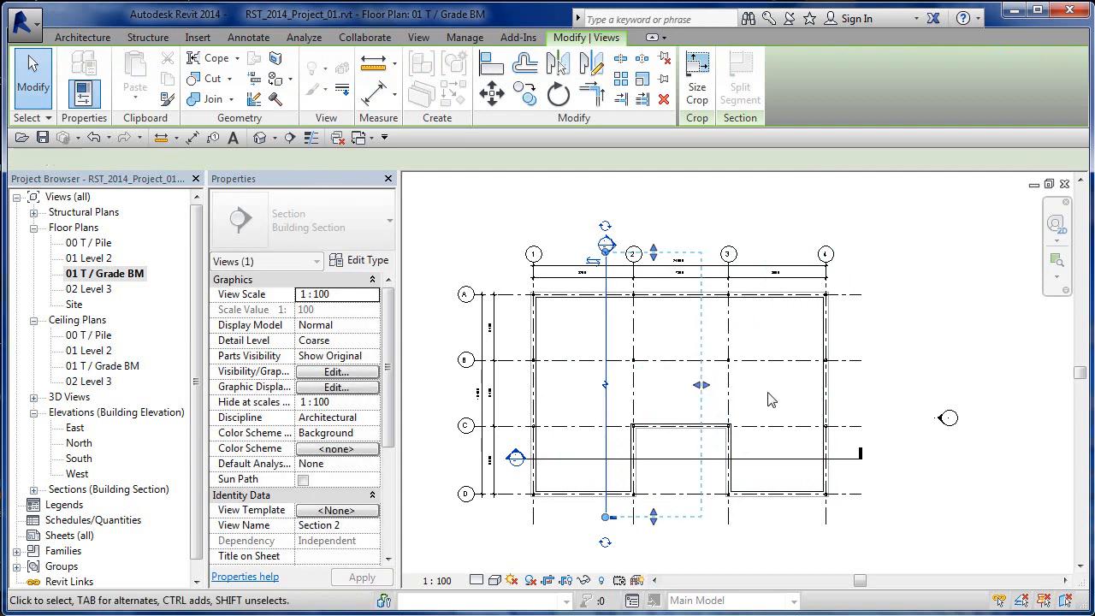
pyautogui.click(770, 400)
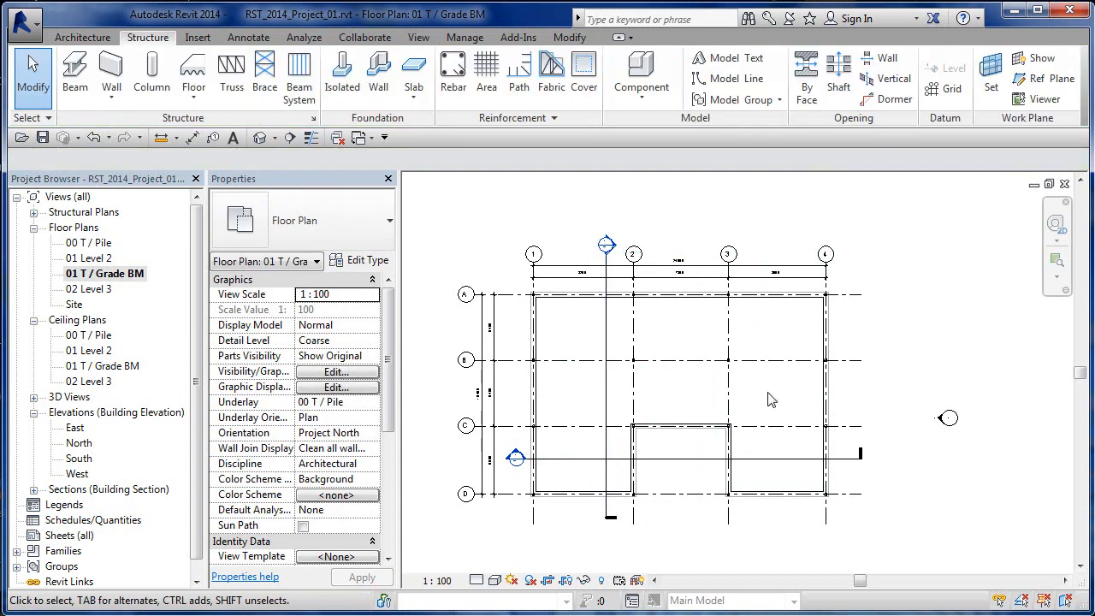
pyautogui.click(605, 385)
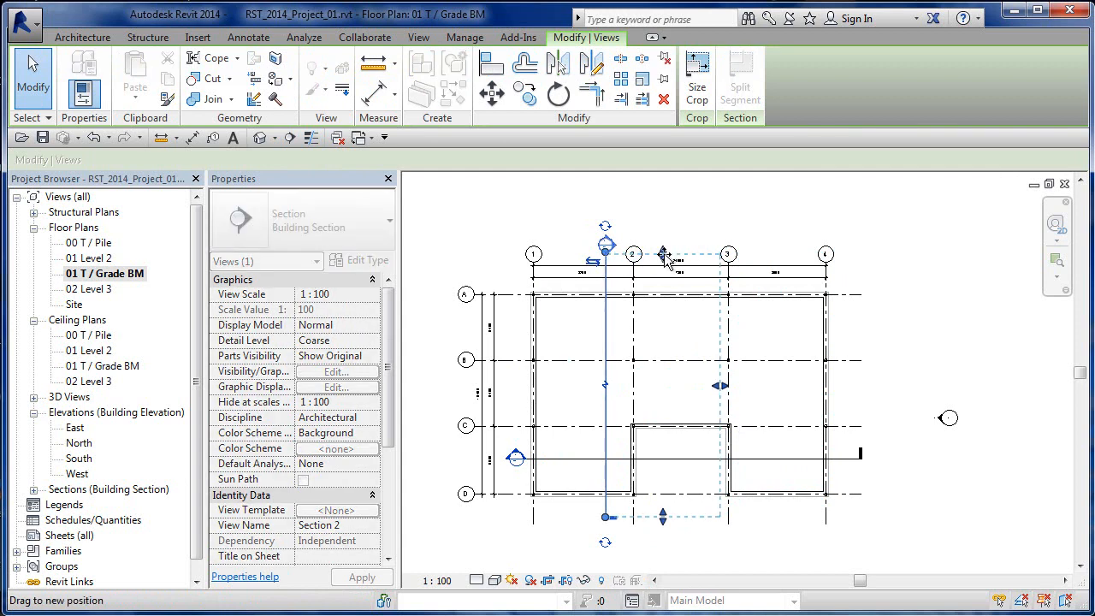
pyautogui.moveTo(664, 521); pyautogui.dragTo(662, 516)
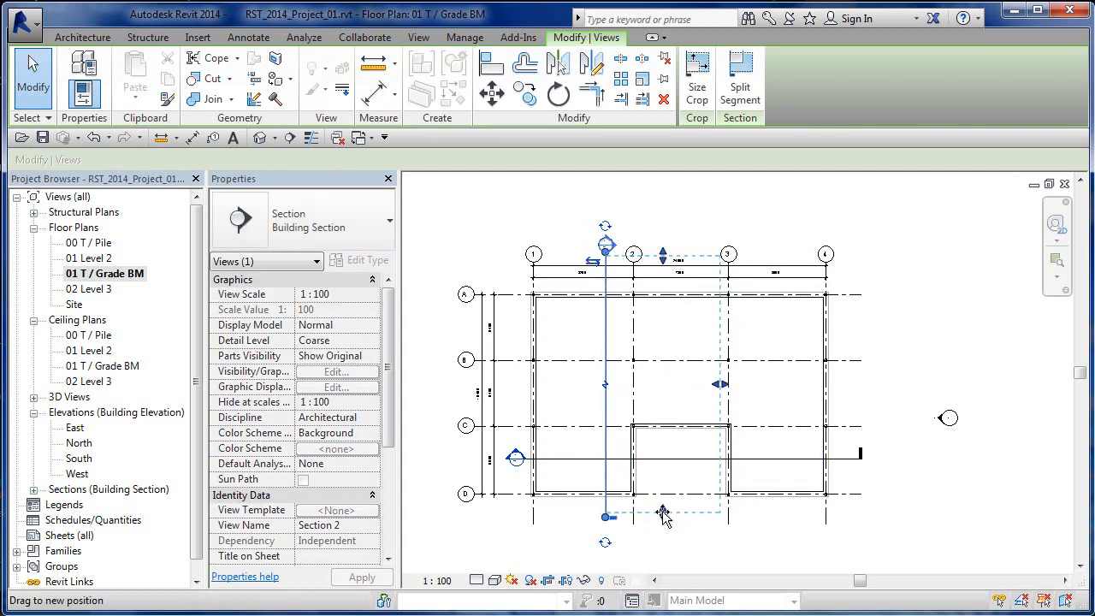
pyautogui.moveTo(720, 387); pyautogui.dragTo(668, 386)
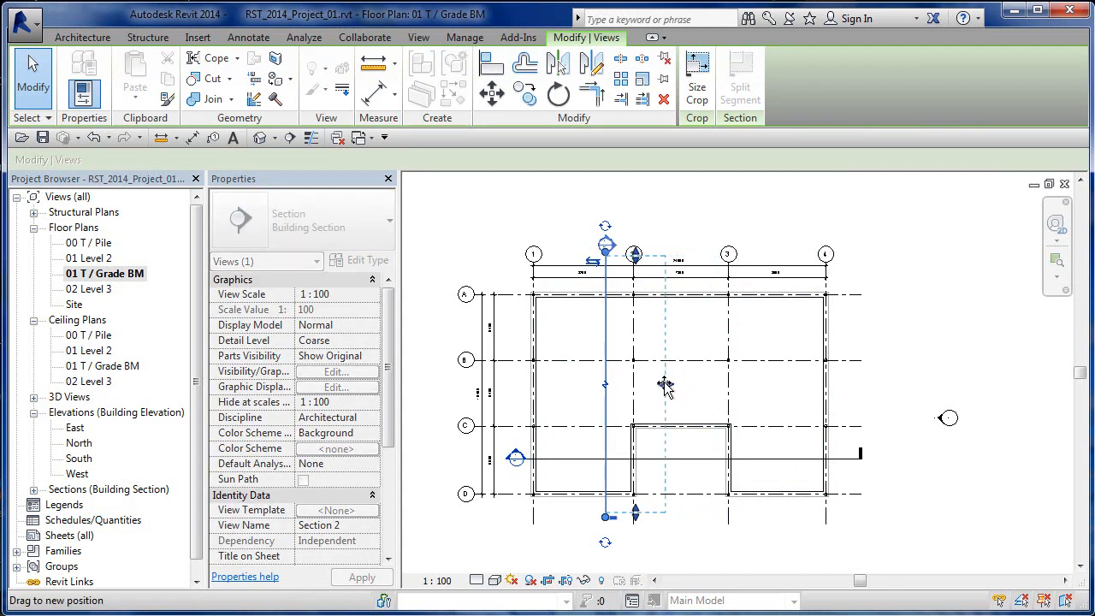
# Step: Open the Section 2 view and raise the crop region's upper edge to just above 02 Level 3
pyautogui.click(697, 383)
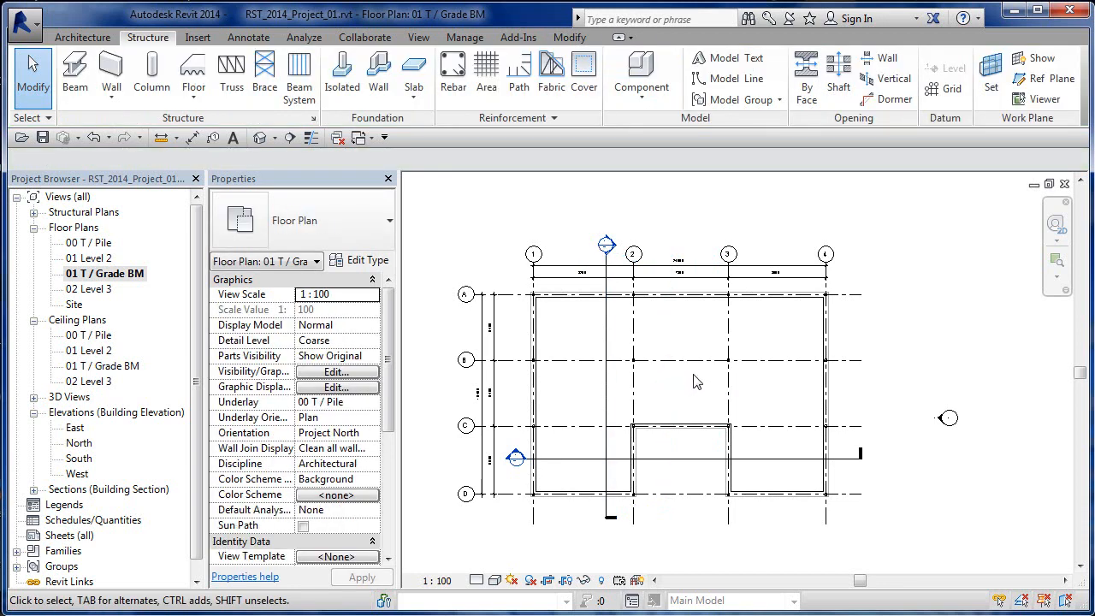
pyautogui.doubleClick(606, 246)
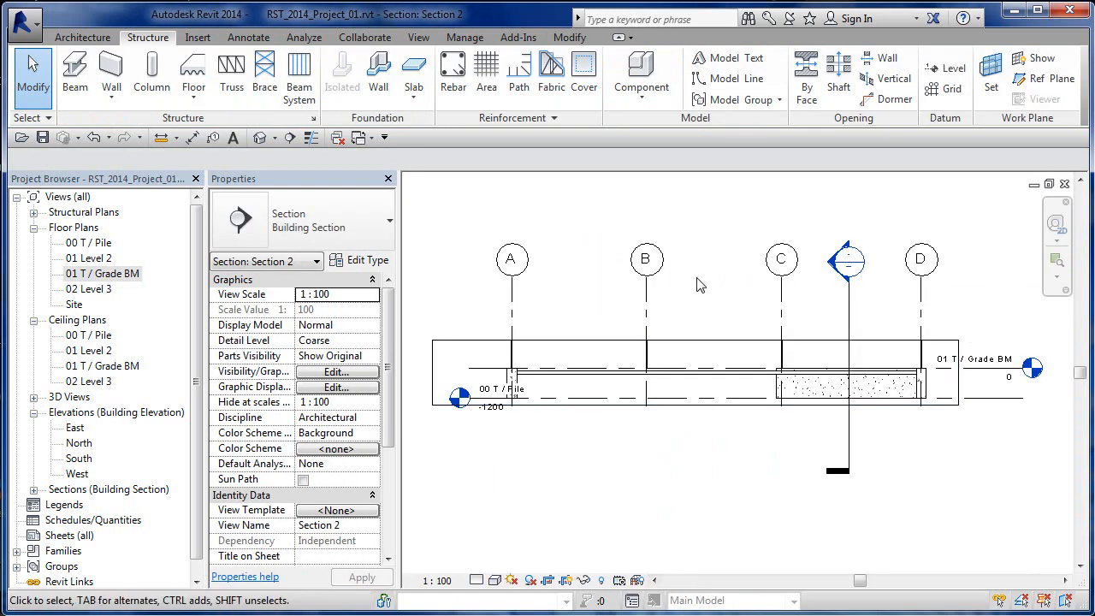
pyautogui.click(701, 340)
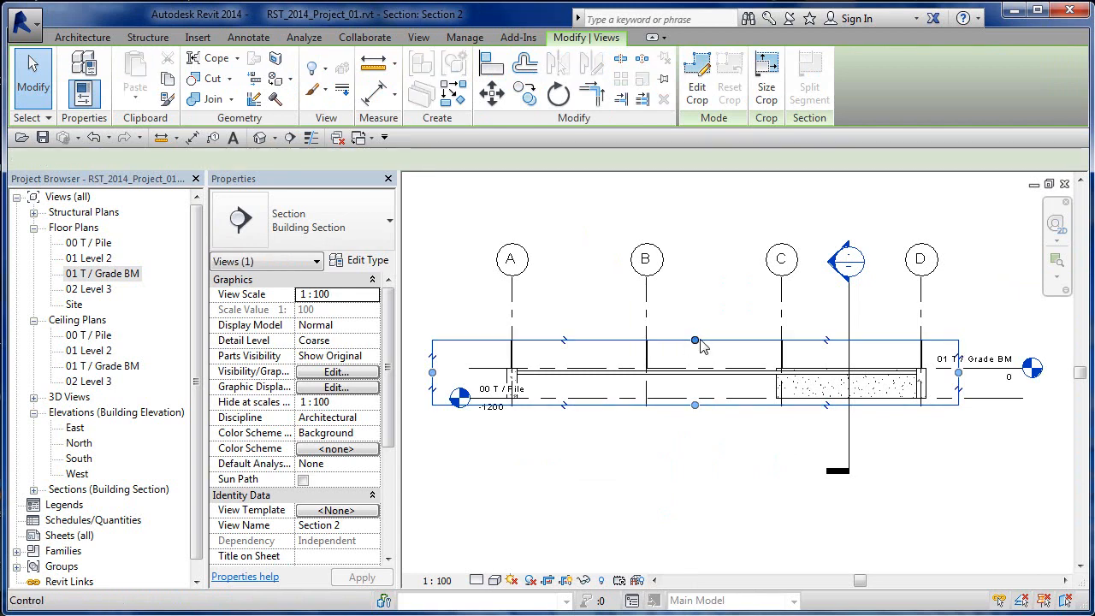
pyautogui.moveTo(698, 295); pyautogui.dragTo(697, 225)
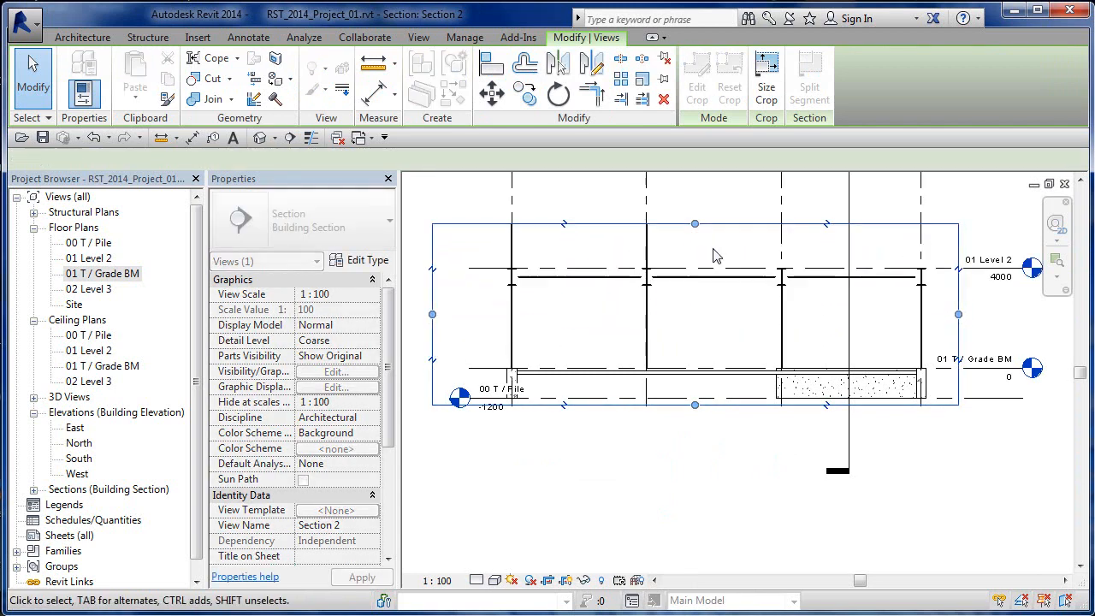
pyautogui.scroll(-2, 717, 291)
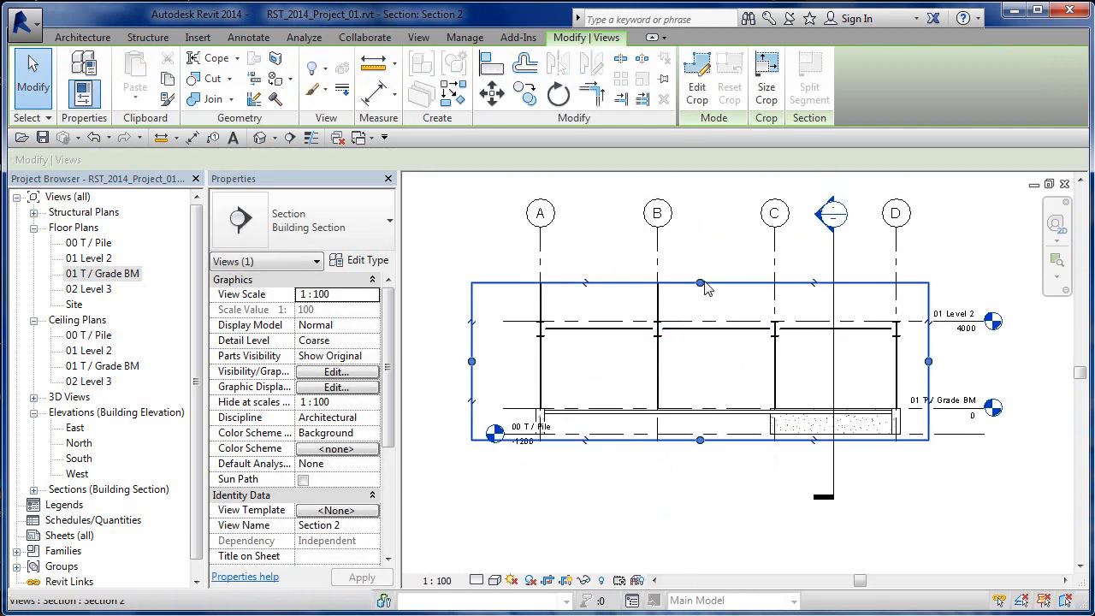
pyautogui.moveTo(700, 262); pyautogui.dragTo(701, 213)
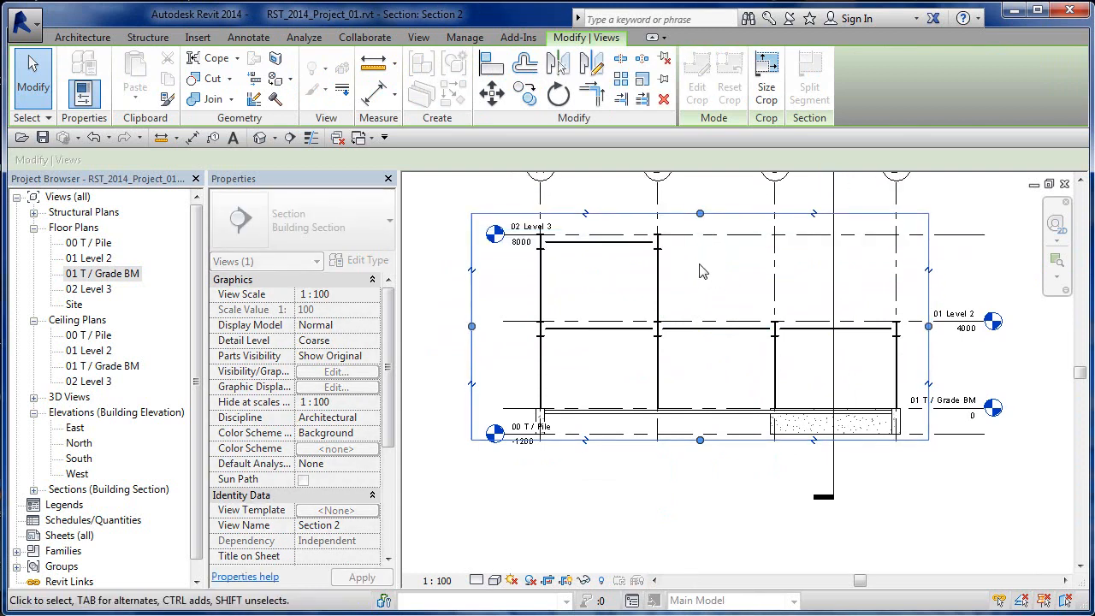
# Step: Show the level bubbles of 02 Level 3 and 00 T / Pile on the grid D side and hide those on the grid A side
pyautogui.click(965, 240)
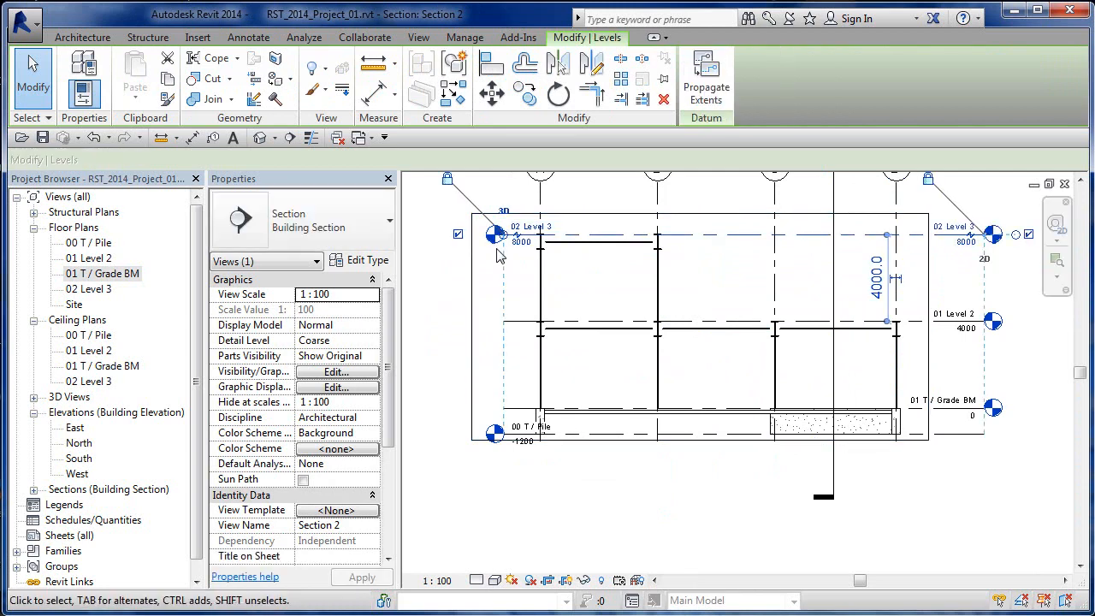
pyautogui.click(458, 235)
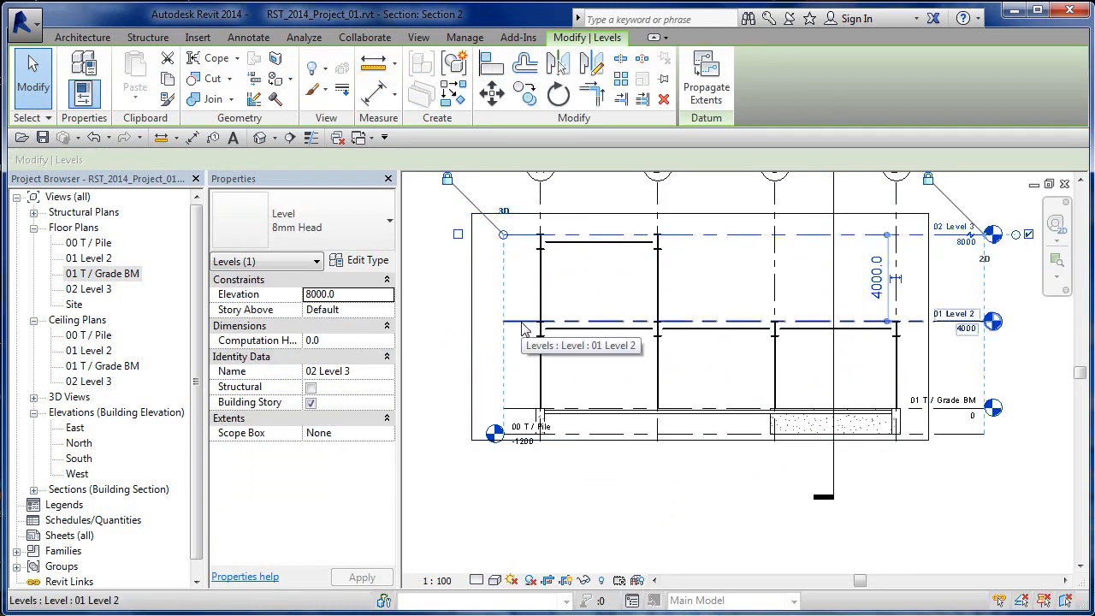
pyautogui.click(511, 433)
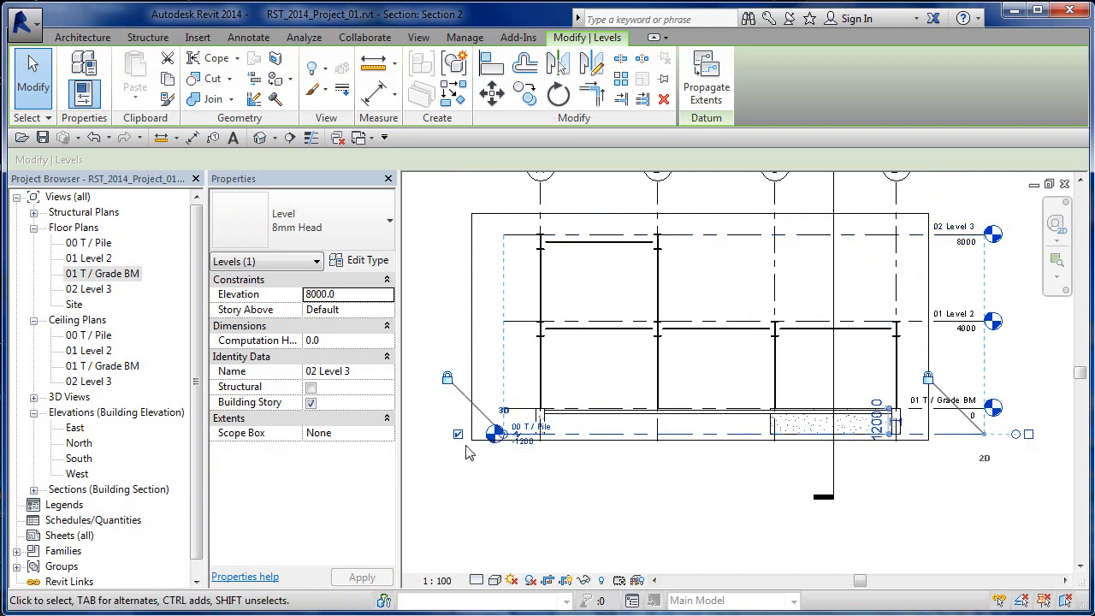
pyautogui.click(458, 434)
pyautogui.click(1028, 434)
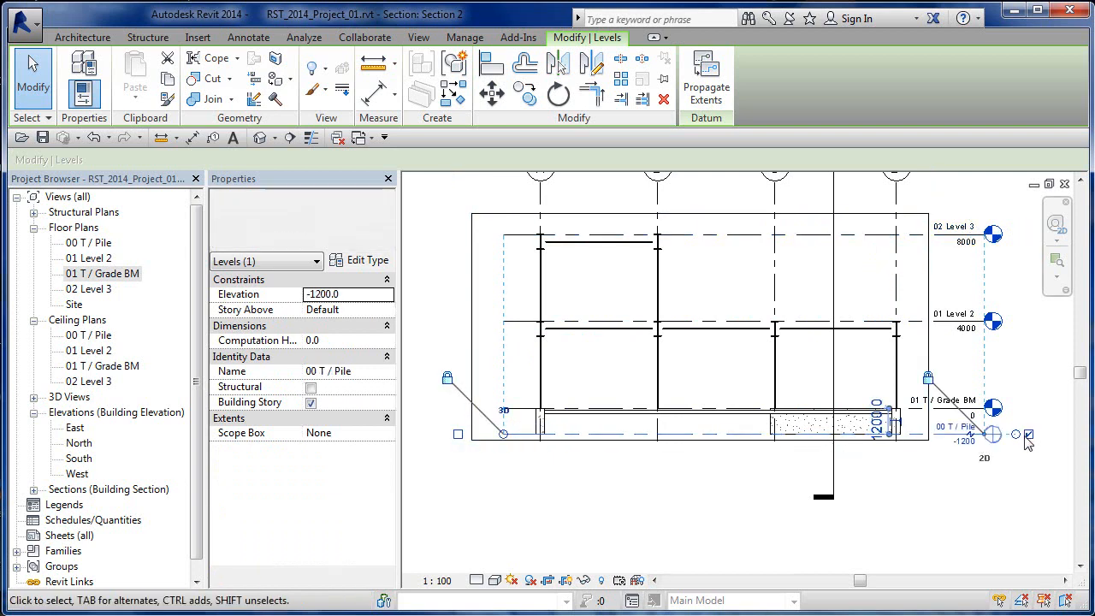
pyautogui.click(988, 471)
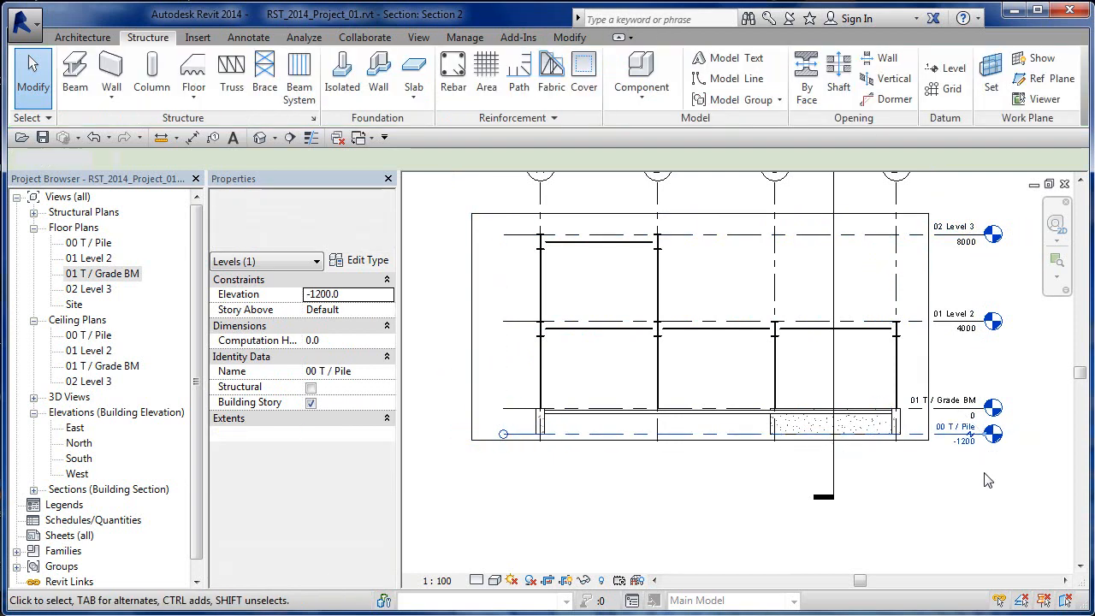
# Step: Extend Section 2's crop region below 00 T / Pile and hide the crop region boundary
pyautogui.click(729, 440)
pyautogui.moveTo(700, 440); pyautogui.dragTo(700, 500)
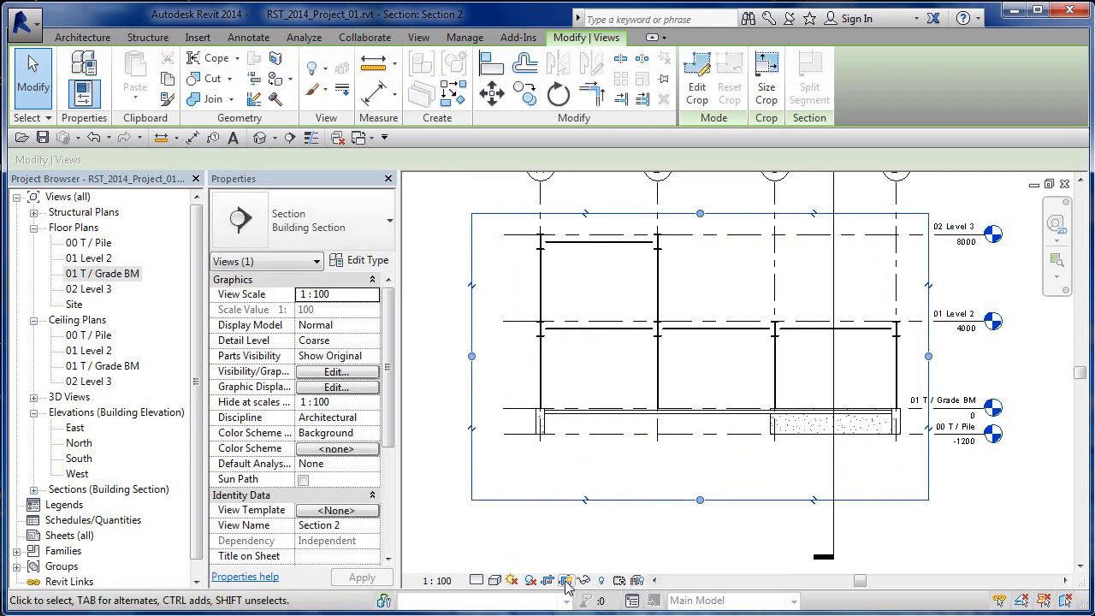
pyautogui.press('Escape')
pyautogui.scroll(-3, 614, 371)
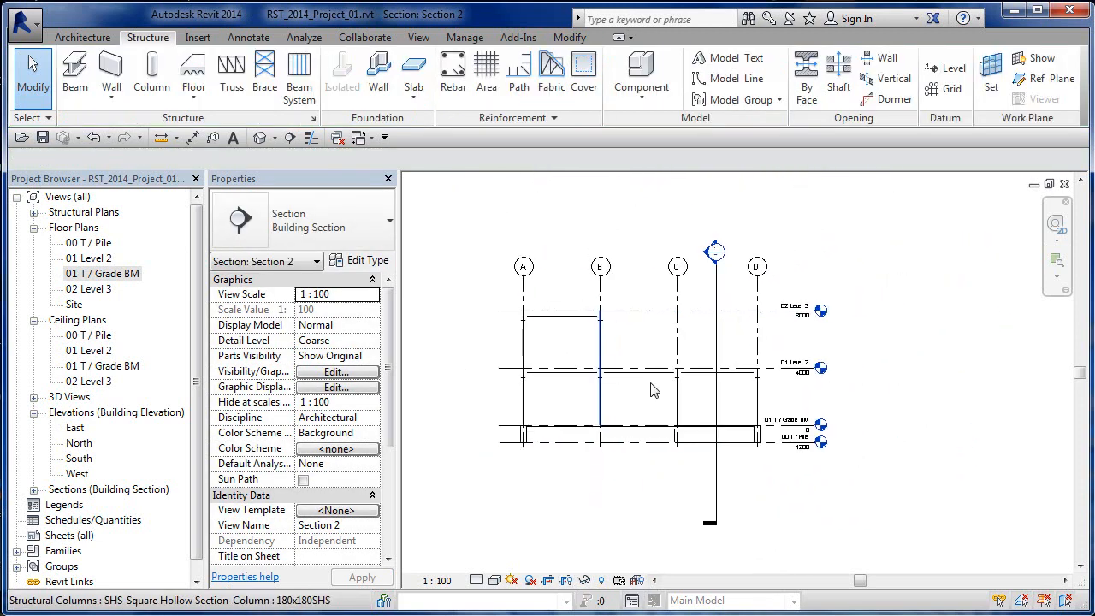
# Step: Shorten the section line between grids C and D so its lower end stops just below 00 T / Pile
pyautogui.click(716, 479)
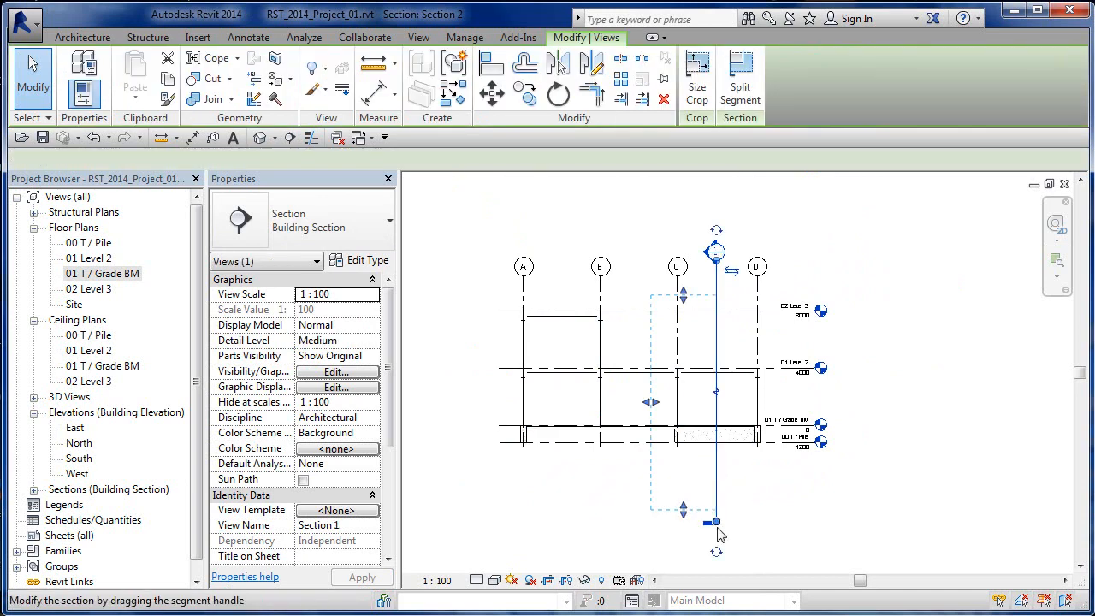
pyautogui.moveTo(717, 526); pyautogui.dragTo(721, 463)
pyautogui.click(840, 260)
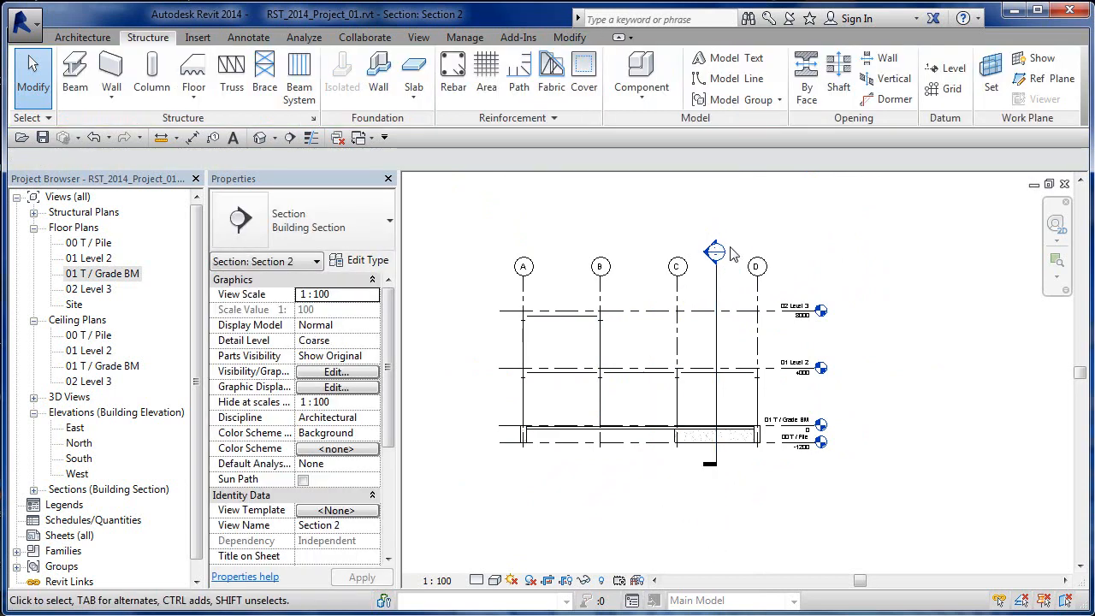
# Step: Check Section 1 through its section head, return to Section 2 and set its detail level to Medium
pyautogui.doubleClick(717, 251)
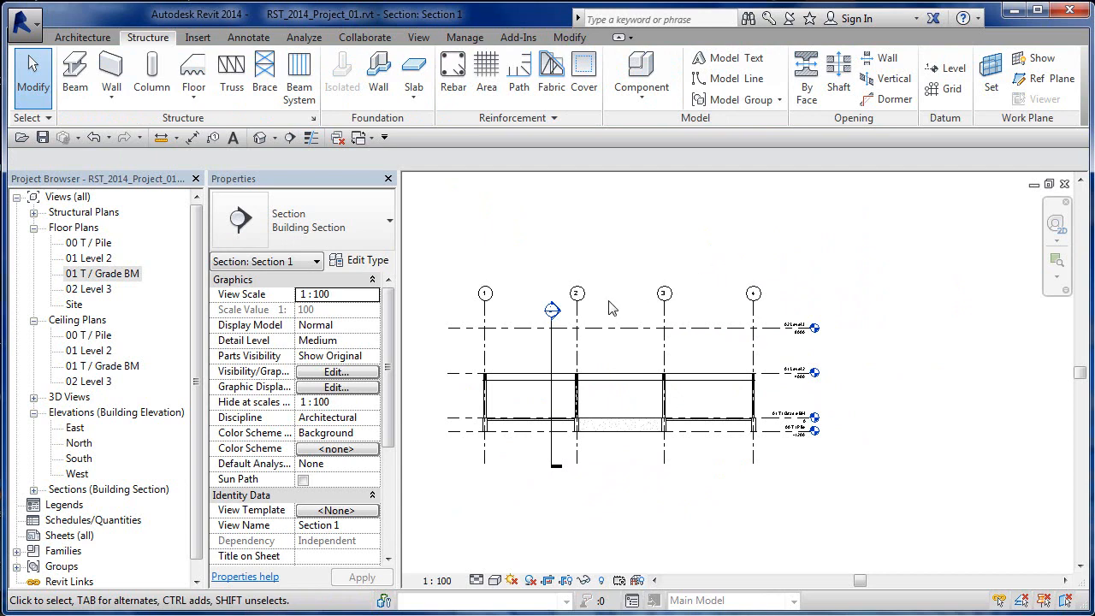
pyautogui.doubleClick(551, 310)
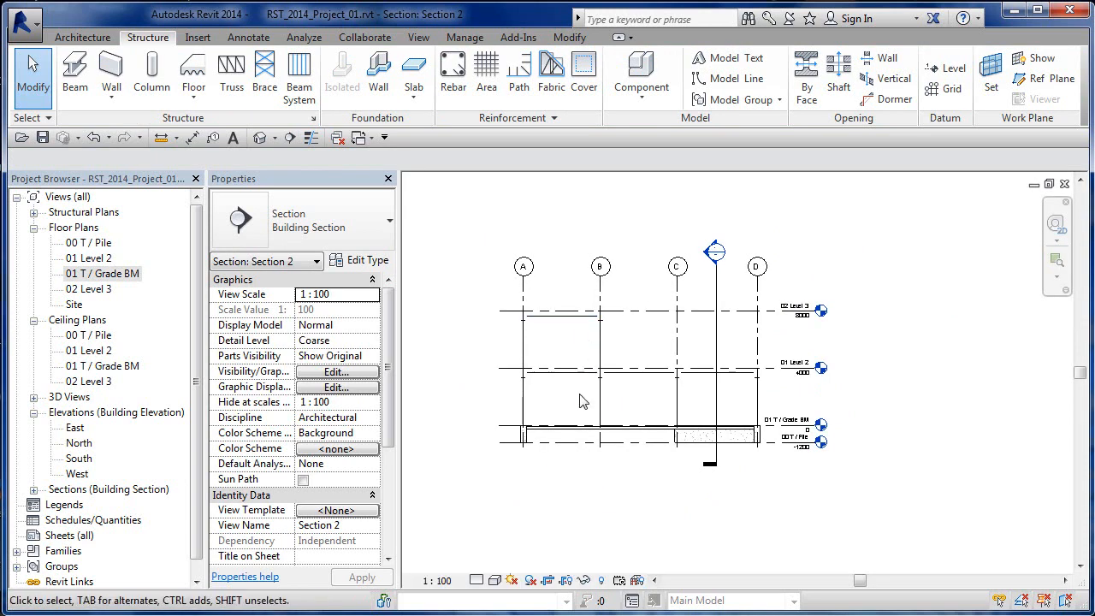
pyautogui.click(476, 580)
pyautogui.click(501, 563)
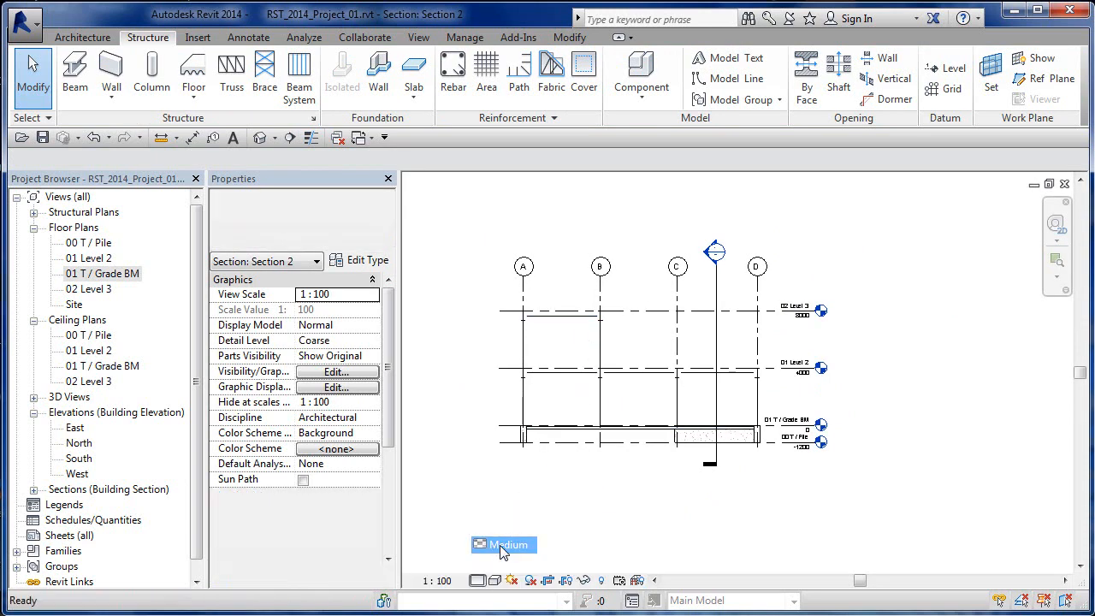
# Step: Examine the beam and column connections in Section 2, especially at grid B on 02 Level 3
pyautogui.scroll(5, 578, 305)
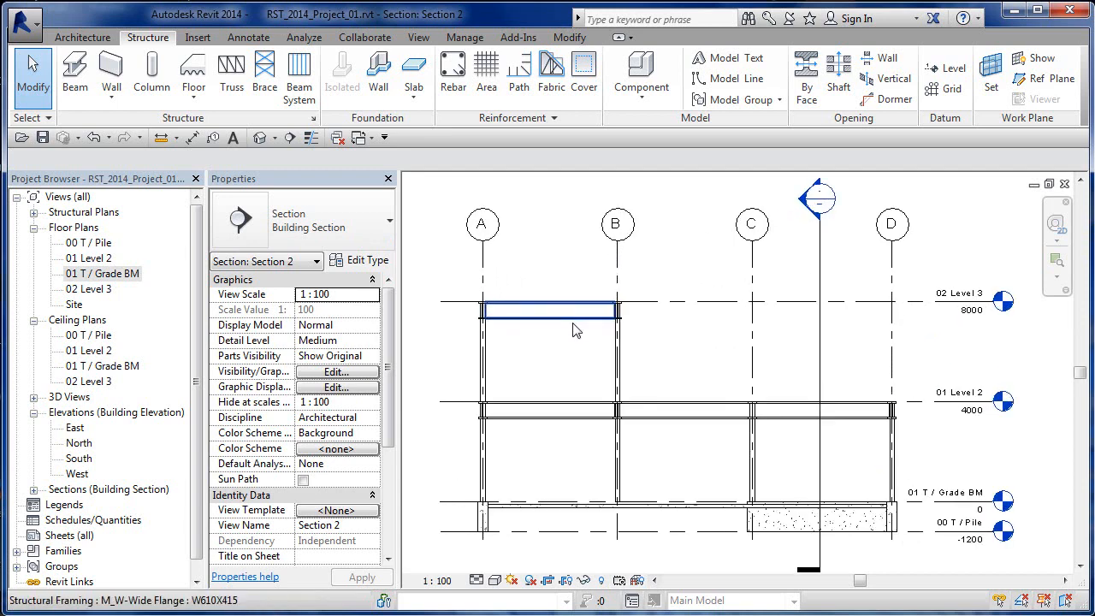
pyautogui.scroll(3, 659, 322)
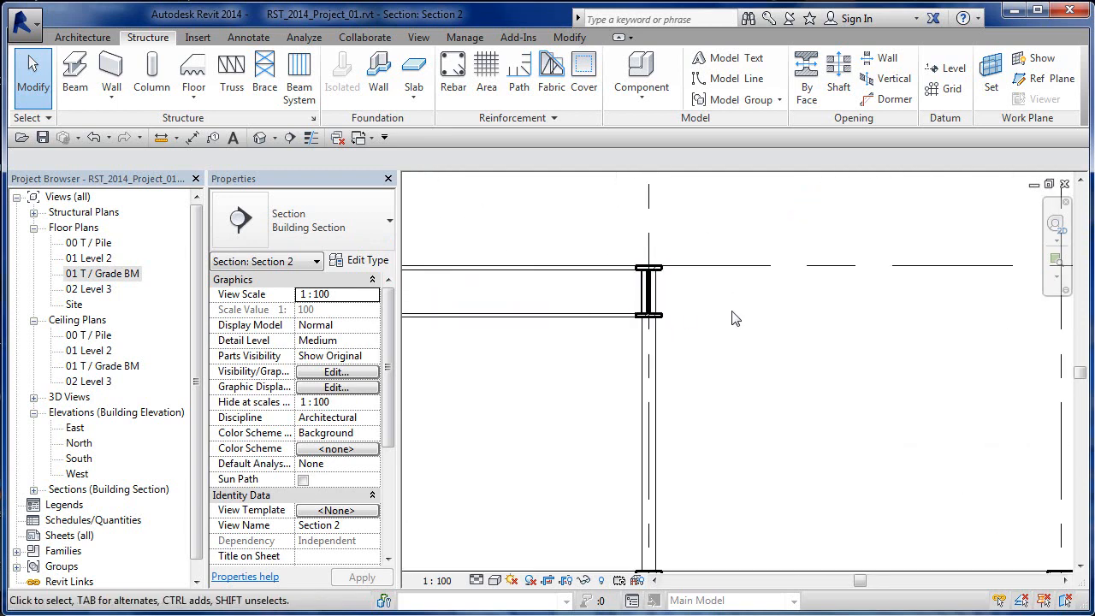
pyautogui.scroll(-5, 735, 318)
pyautogui.moveTo(770, 306); pyautogui.dragTo(817, 230, button='middle')
pyautogui.scroll(-3, 764, 263)
pyautogui.moveTo(718, 294); pyautogui.dragTo(604, 339, button='middle')
pyautogui.scroll(1, 646, 306)
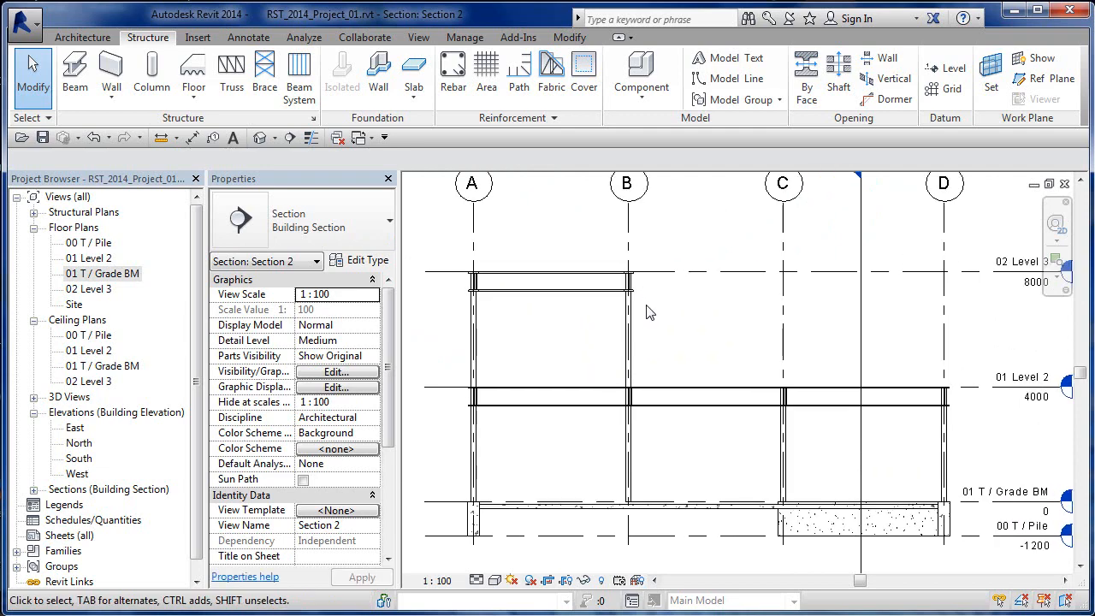
# Step: Open the default 3D view and inspect the whole structure from a raised front corner
pyautogui.click(263, 138)
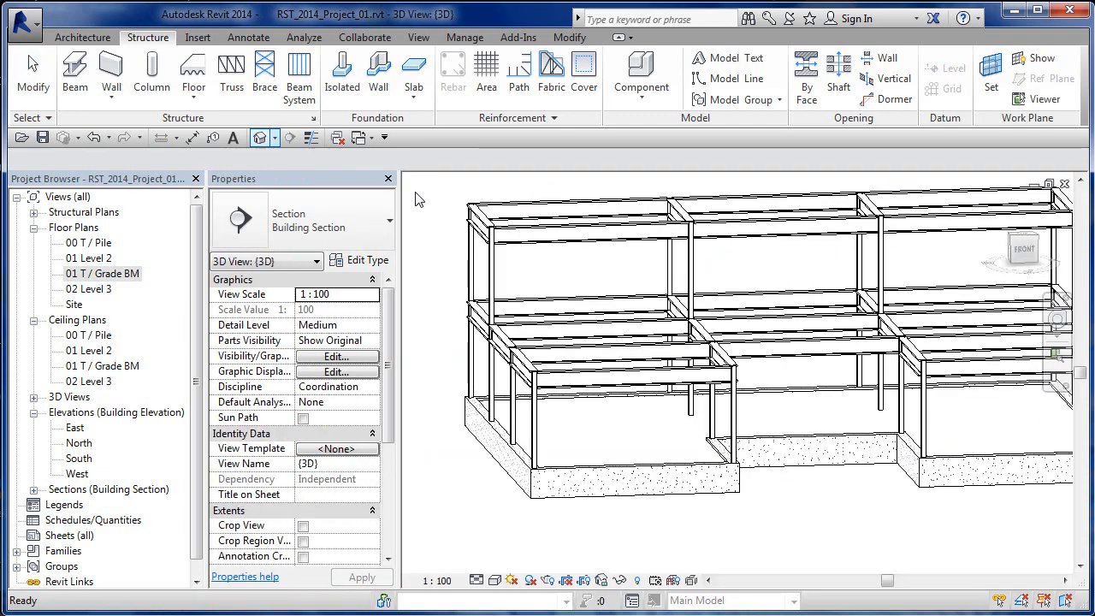
pyautogui.scroll(-2, 800, 412)
pyautogui.keyDown('shift'); pyautogui.moveTo(800, 412); pyautogui.dragTo(896, 506, button='middle'); pyautogui.keyUp('shift')
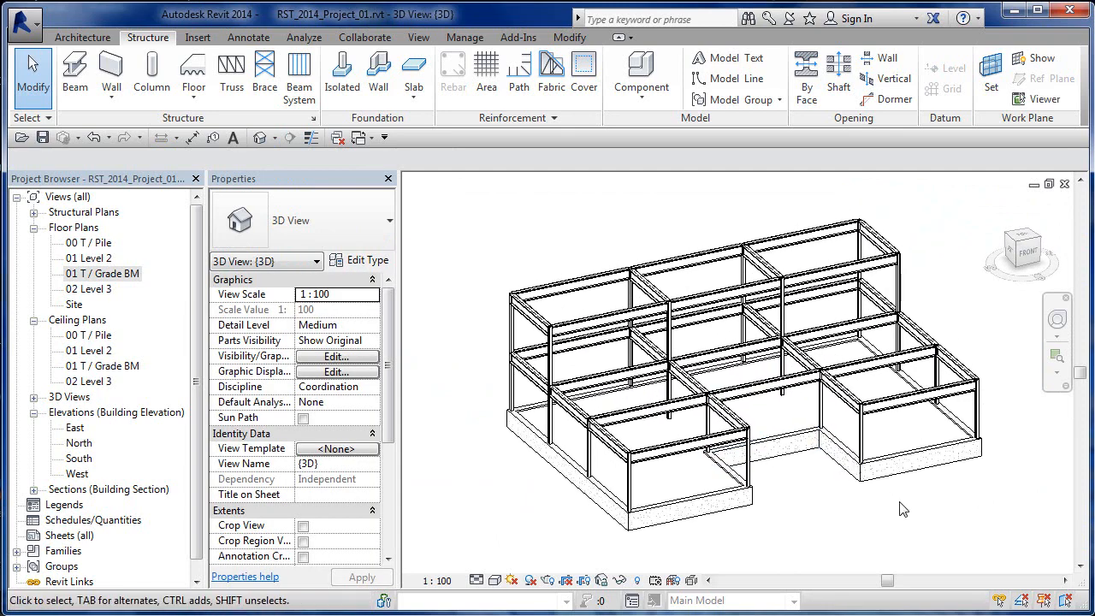